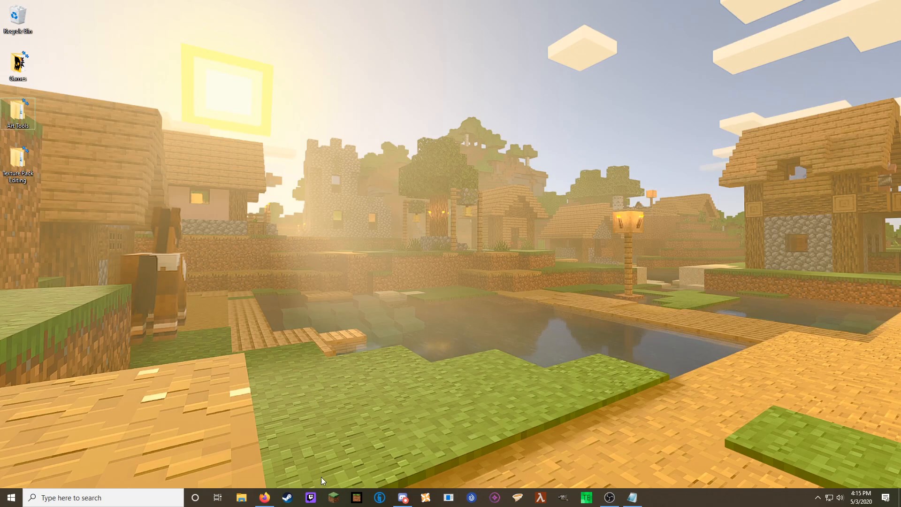
Switch to Firefox and review the TextureEdit download section of the r/minecraftRTX post, and return to the desktop.
left_click(264, 497)
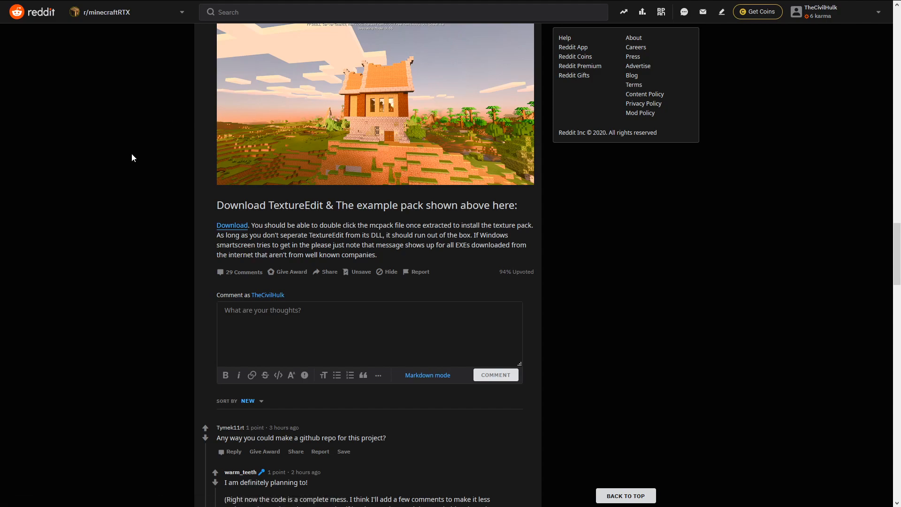
scroll(362, 180, "up", 7)
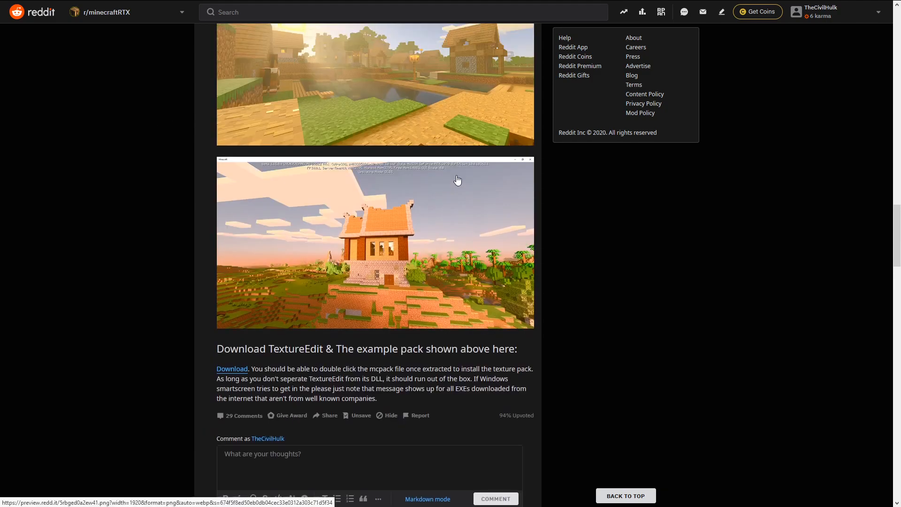
scroll(363, 180, "down", 6)
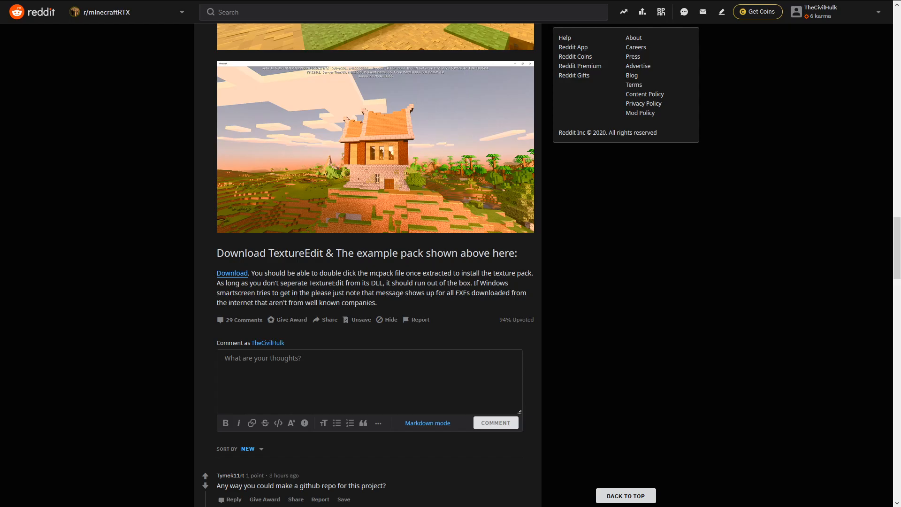
key("super+d")
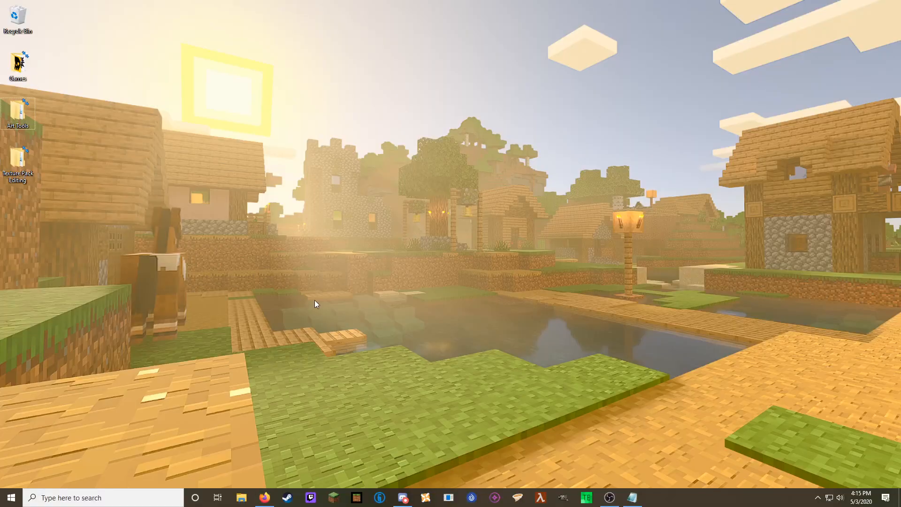
Launch TextureEdit.exe from the TextureEdit folder inside Texture Pack Editing and position its window above the folder.
double_click(21, 162)
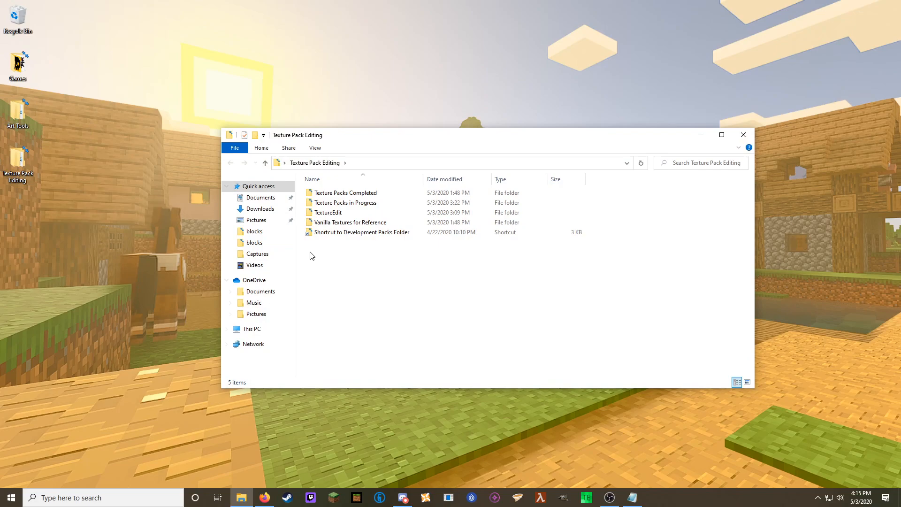
double_click(348, 214)
left_click_drag(376, 253, 434, 199)
left_click(449, 267)
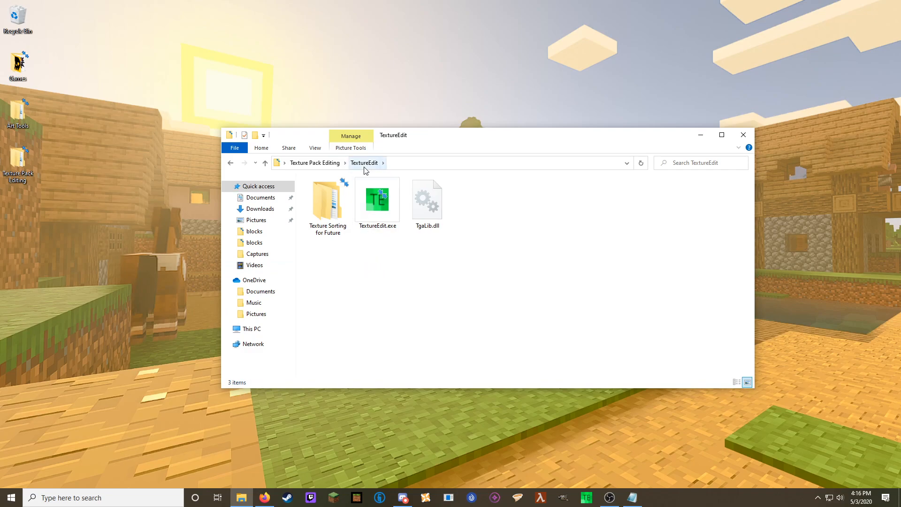
left_click_drag(365, 268, 396, 268)
double_click(381, 217)
left_click_drag(401, 85, 483, 45)
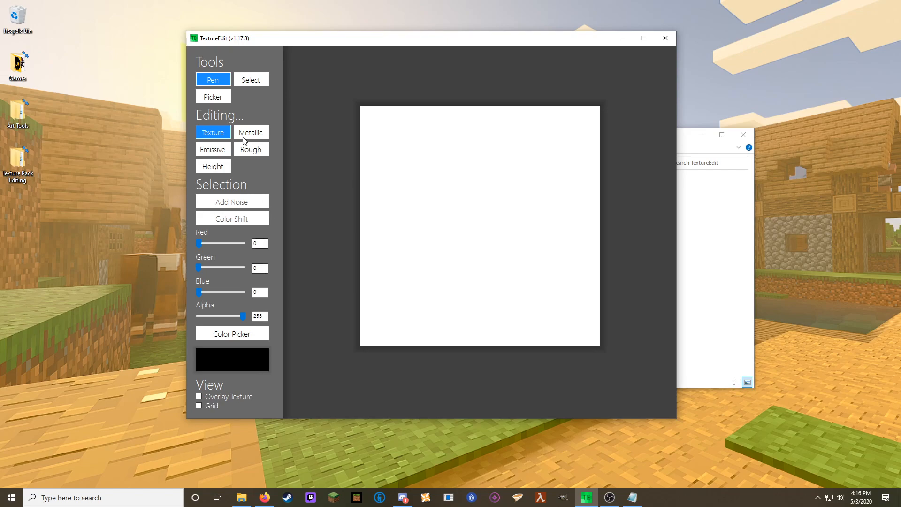
Paint a black area and trailing stroke on the blank texture with the Pen, and try out the Select tool on white pixels.
mouse_move(367, 112)
left_mouse_down()
mouse_move(475, 110)
mouse_move(473, 135)
mouse_move(370, 131)
mouse_move(365, 140)
mouse_move(474, 147)
mouse_move(502, 282)
left_mouse_up()
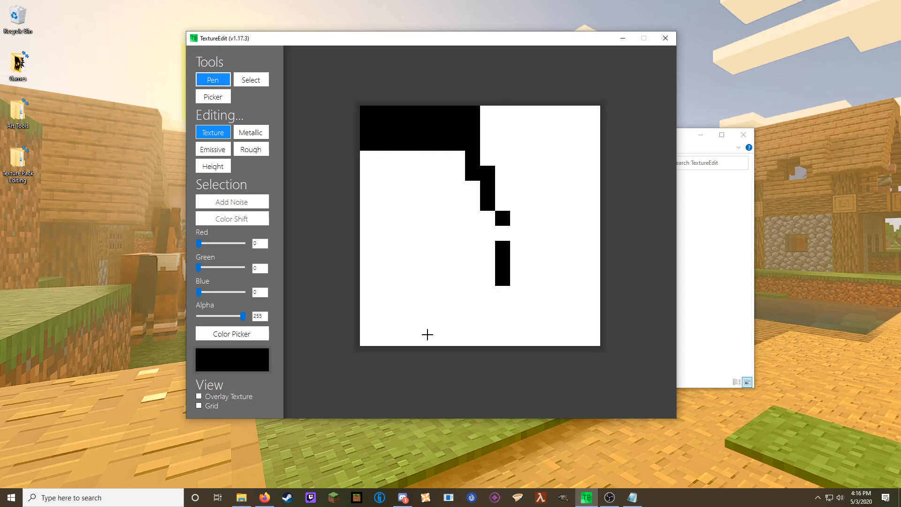
left_click(251, 80)
left_click_drag(365, 115, 547, 281)
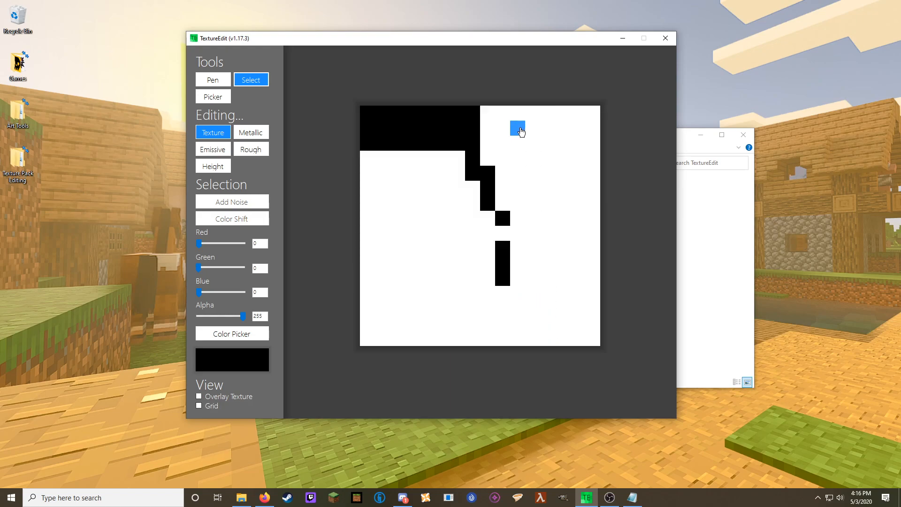
mouse_move(522, 133)
left_mouse_down()
mouse_move(535, 146)
mouse_move(521, 144)
mouse_move(518, 159)
mouse_move(531, 160)
mouse_move(534, 179)
mouse_move(522, 178)
mouse_move(521, 193)
mouse_move(540, 194)
mouse_move(577, 192)
mouse_move(562, 162)
mouse_move(574, 153)
mouse_move(564, 130)
mouse_move(575, 131)
mouse_move(581, 240)
mouse_move(567, 235)
mouse_move(565, 204)
left_mouse_up()
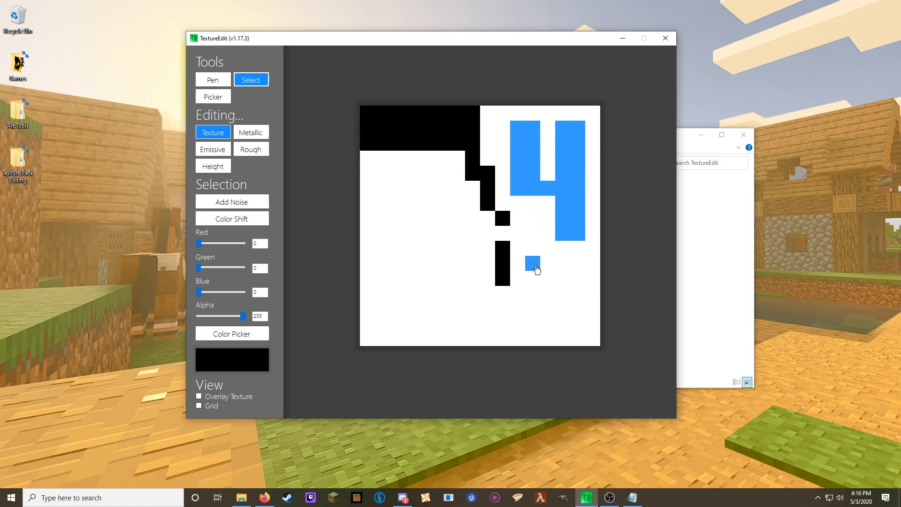
left_click(536, 265)
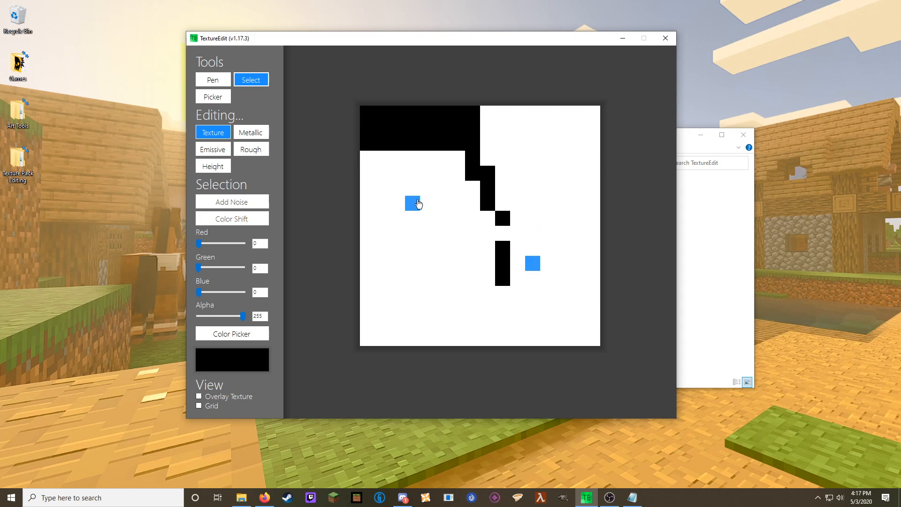
Sample the texture's white and black pixels with the Picker.
left_click(226, 98)
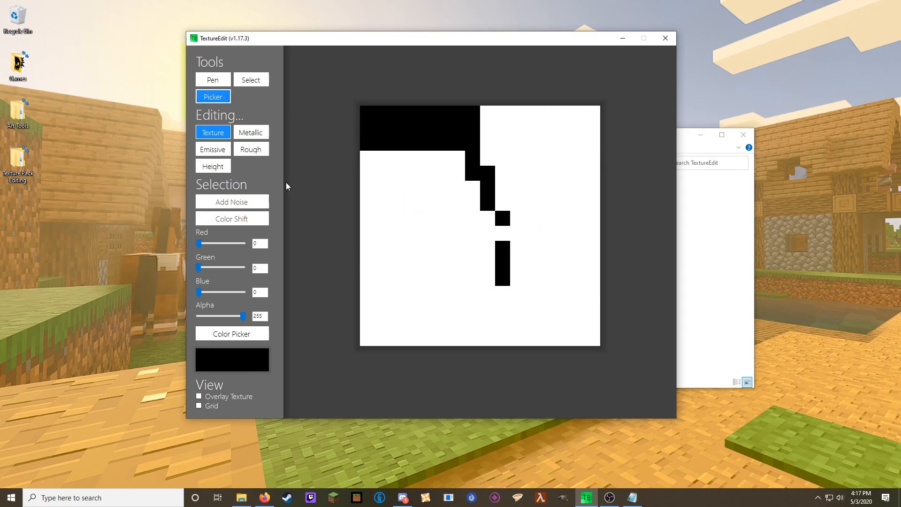
left_click(396, 217)
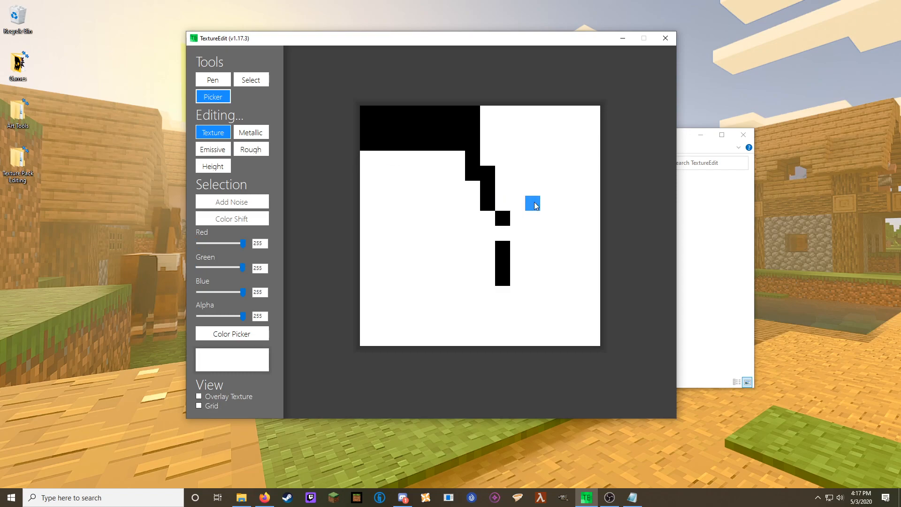
left_click(425, 113)
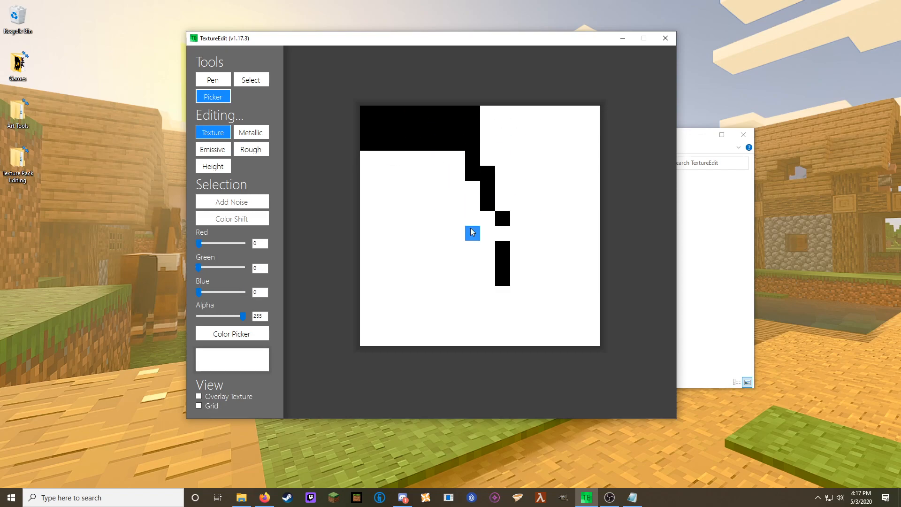
left_click(457, 202)
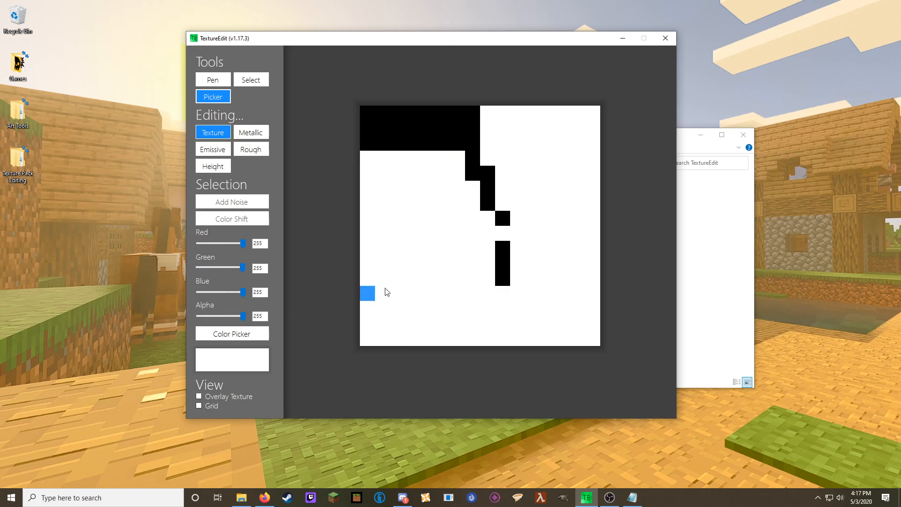
Examine the Texture, Metallic, Emissive, Rough and Height layers and the adjustment options each one offers.
left_click(265, 133)
left_click(255, 149)
left_click(217, 152)
left_click(251, 149)
left_click(252, 135)
left_click(211, 133)
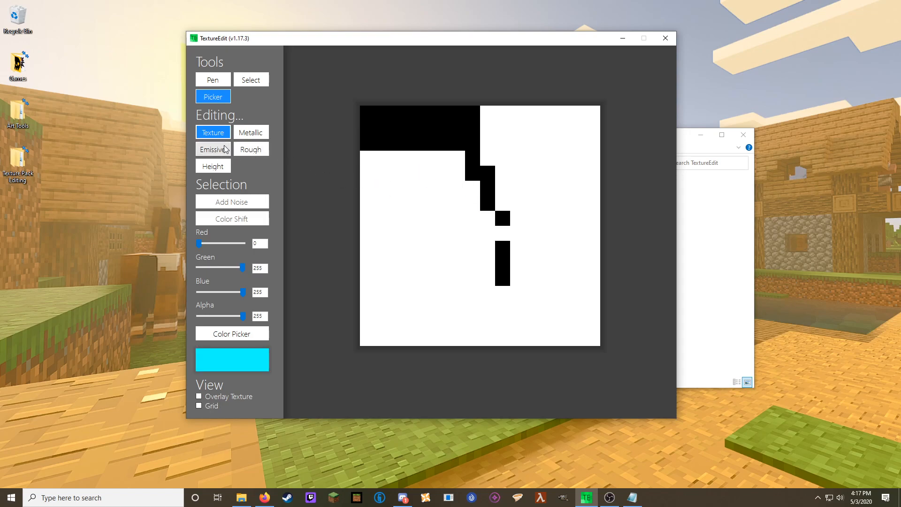
left_click(251, 133)
left_click(219, 150)
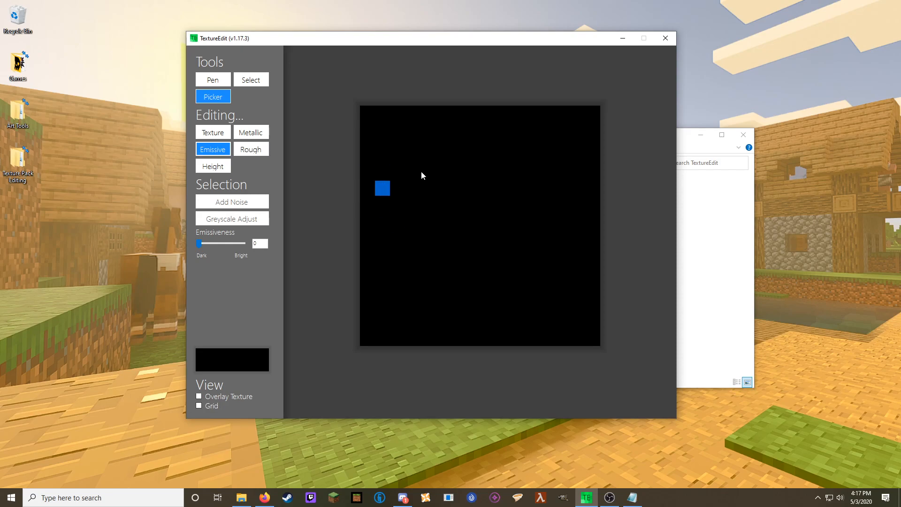
left_click(251, 150)
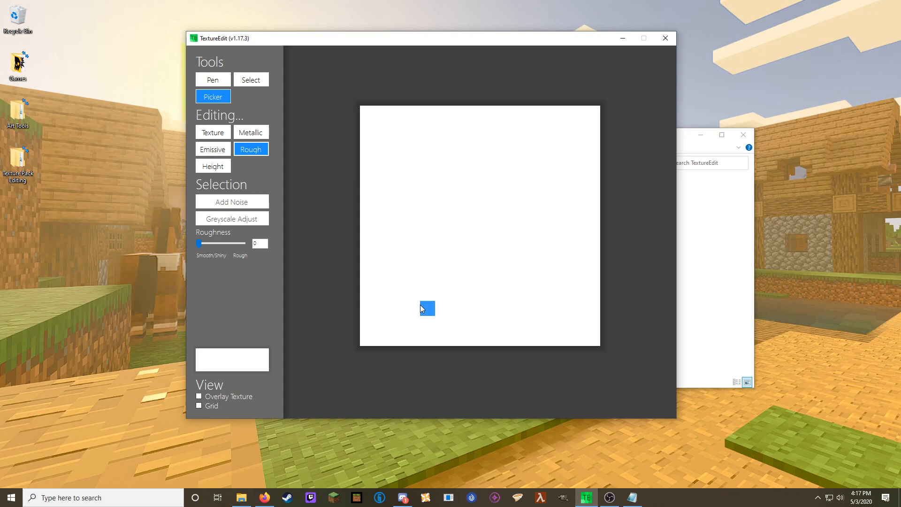
left_click(252, 137)
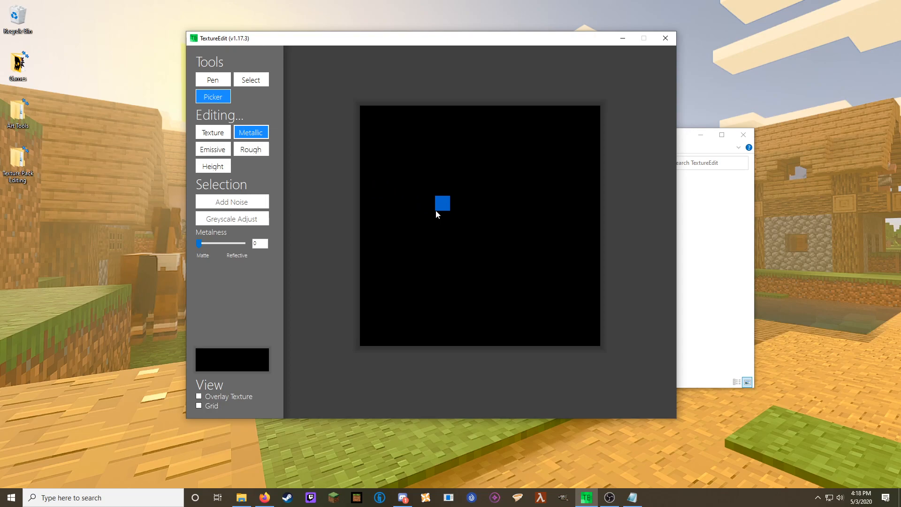
left_click(220, 170)
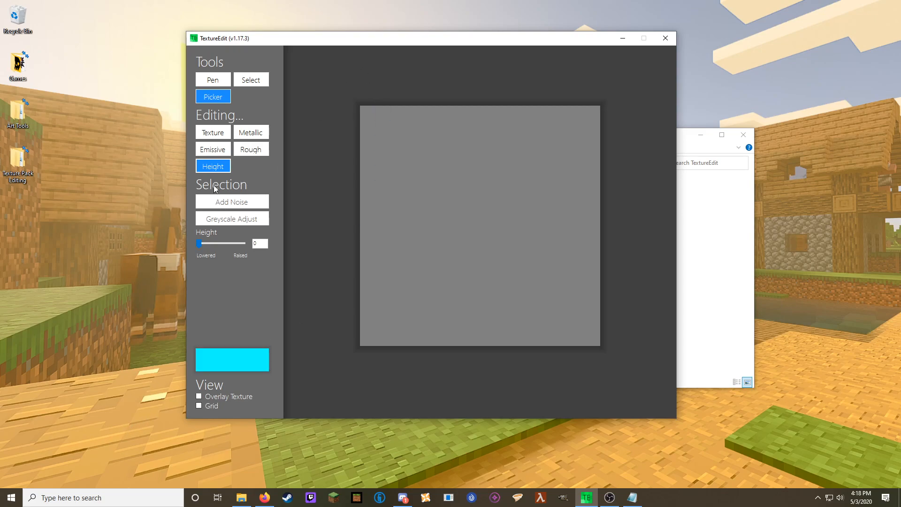
Add noise to the entire Metallic layer and clear the selection.
left_click(239, 133)
left_click(251, 81)
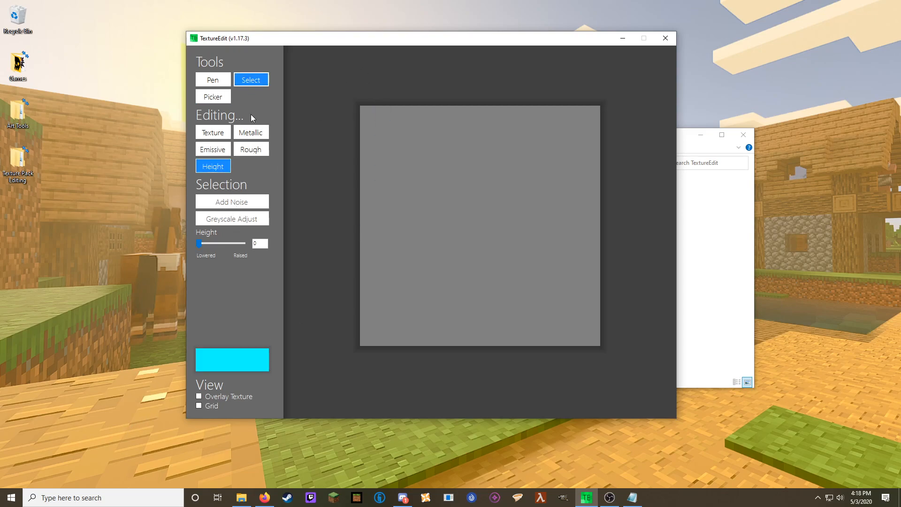
left_click_drag(367, 121, 594, 340)
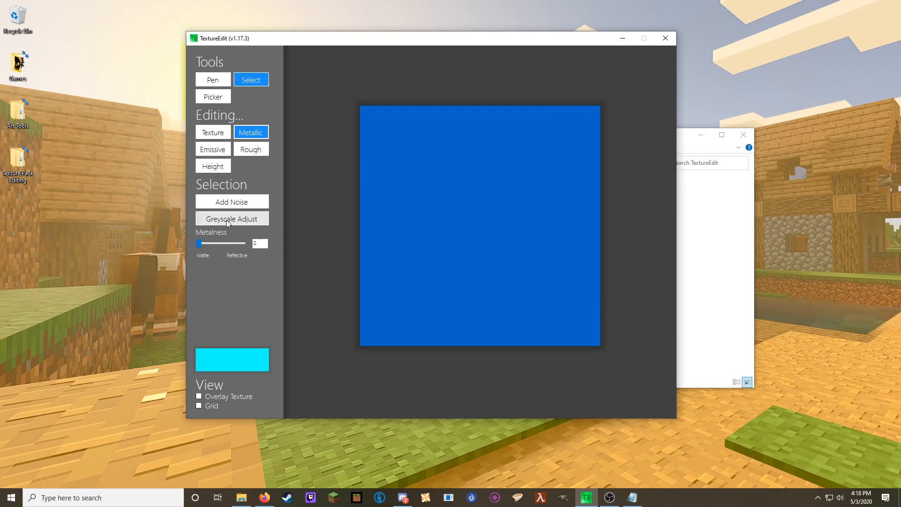
left_click(226, 205)
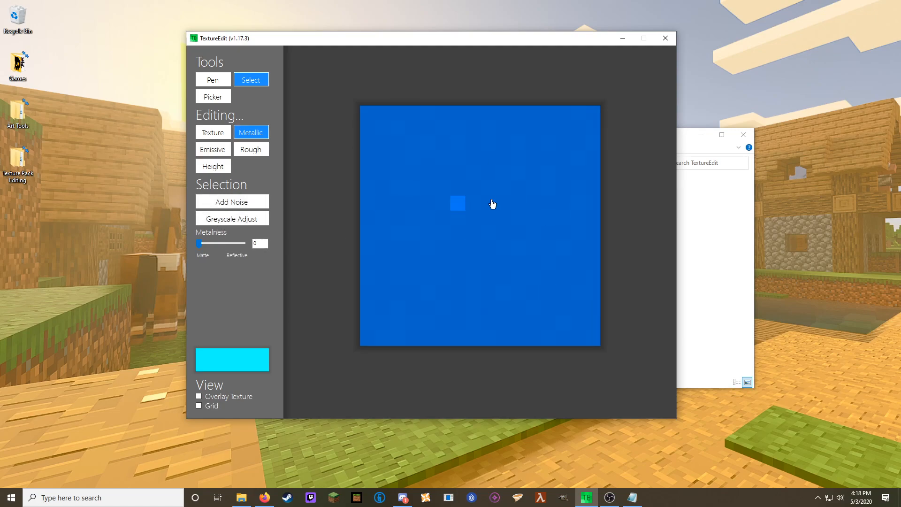
left_click(486, 203)
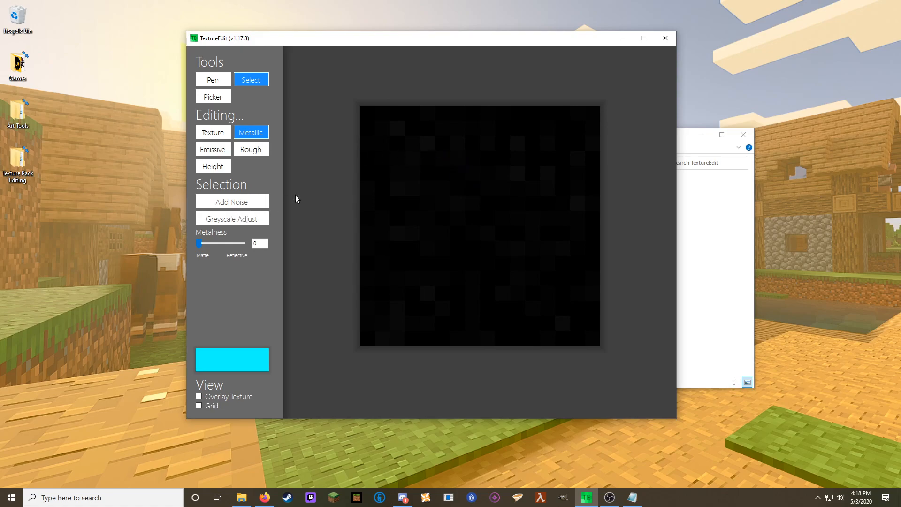
Try a Greyscale Adjust on the whole Metallic layer with increased contrast and a much higher brightness offset, and cancel it.
left_click_drag(370, 115, 592, 343)
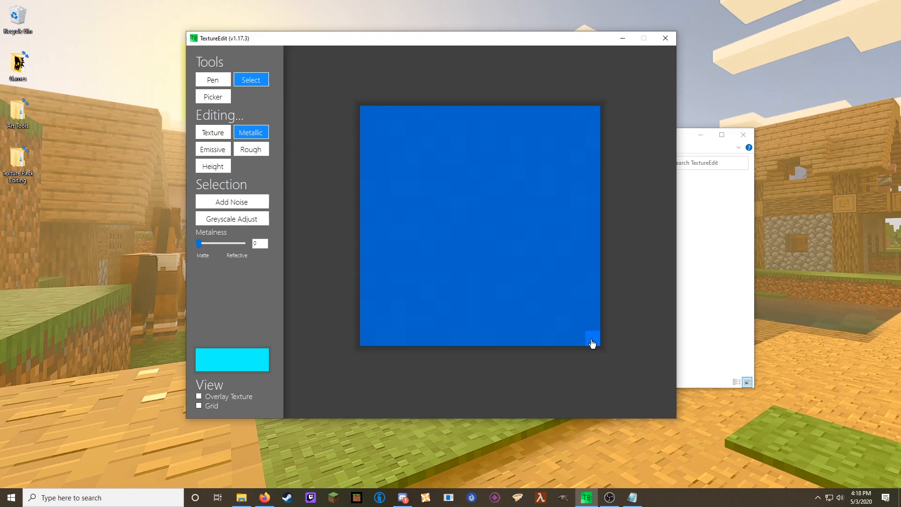
left_click(241, 217)
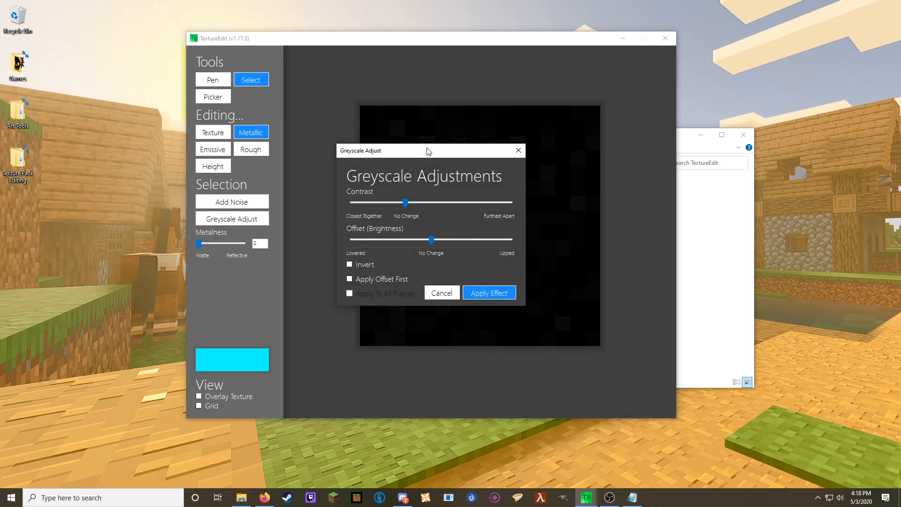
left_click_drag(416, 160, 684, 163)
left_click_drag(673, 205, 695, 209)
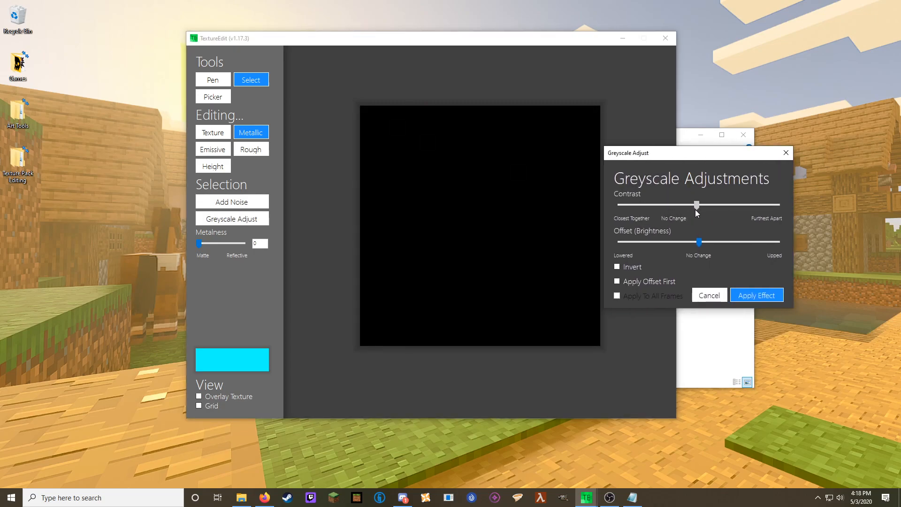
left_click_drag(697, 242, 761, 241)
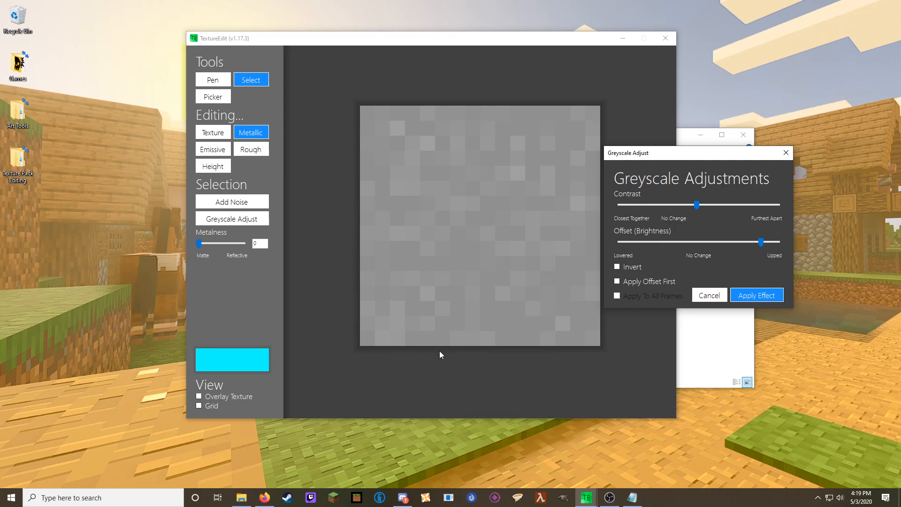
left_click(701, 296)
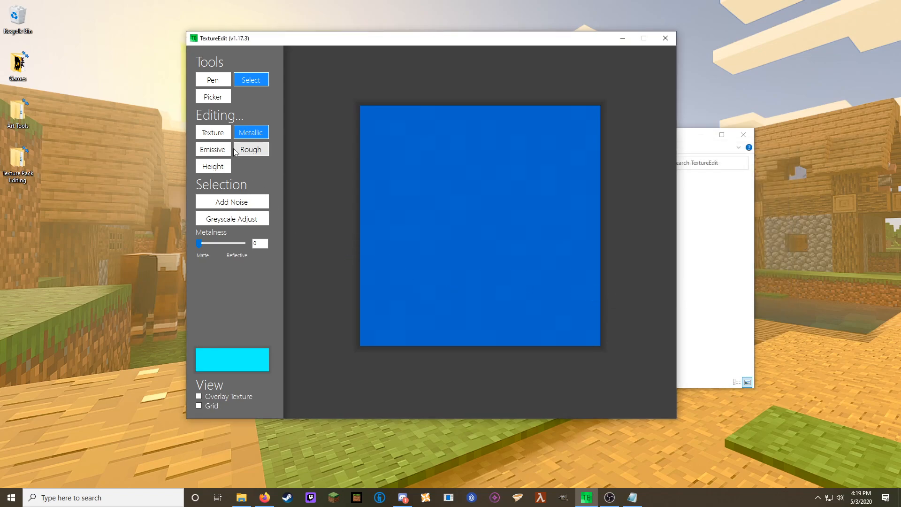
Try a Color Shift on a large rectangular area of the Texture layer using HSL with minimum saturation and reduced lightness, and cancel it.
left_click(212, 133)
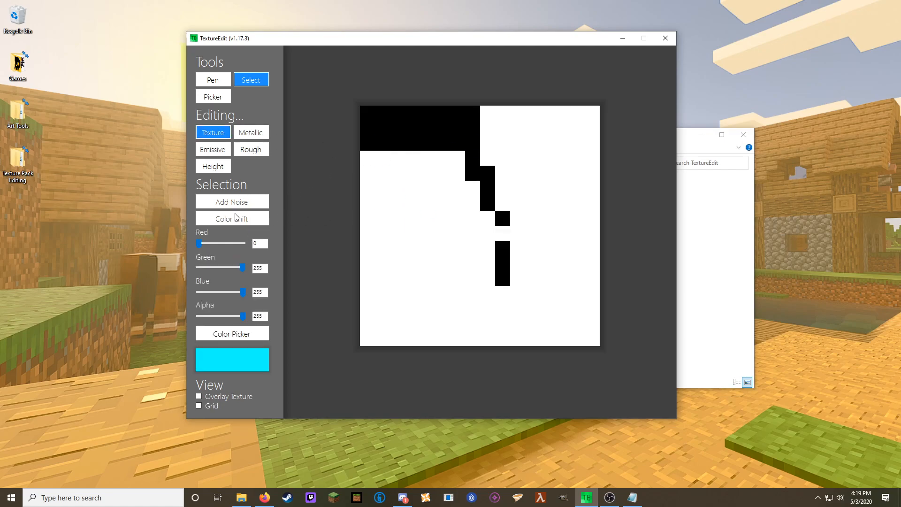
left_click_drag(375, 182, 569, 331)
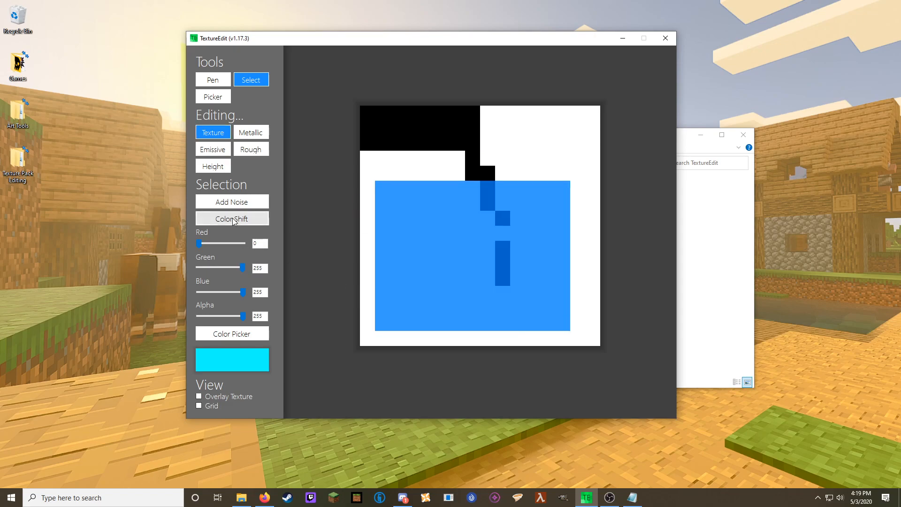
left_click(206, 219)
left_click_drag(426, 150, 631, 110)
left_click_drag(638, 153, 636, 180)
mouse_move(636, 226)
left_mouse_down()
mouse_move(597, 224)
mouse_move(716, 225)
mouse_move(583, 226)
mouse_move(633, 224)
left_mouse_up()
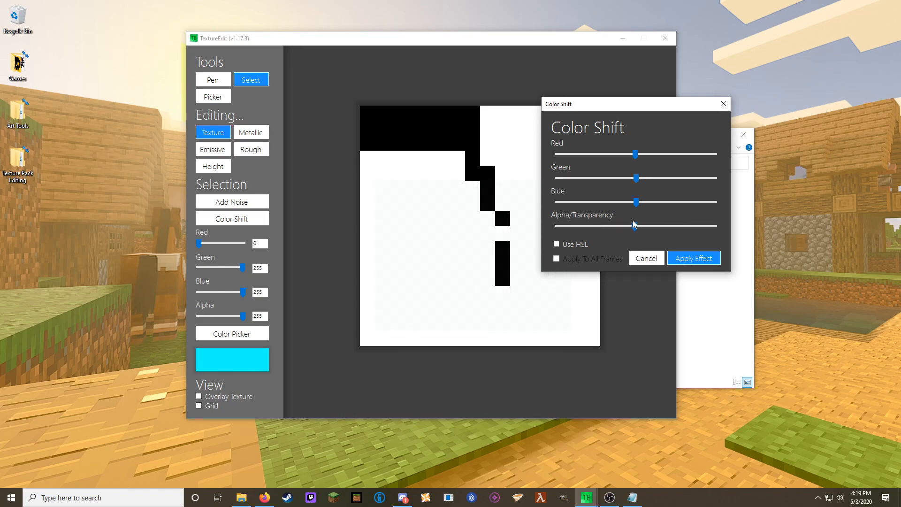
left_click(555, 246)
left_click_drag(635, 155, 557, 179)
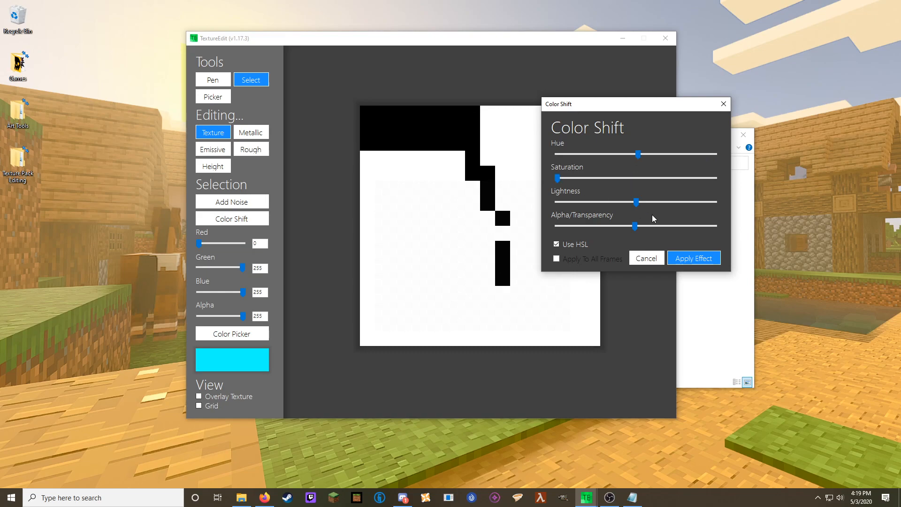
left_click_drag(636, 201, 605, 202)
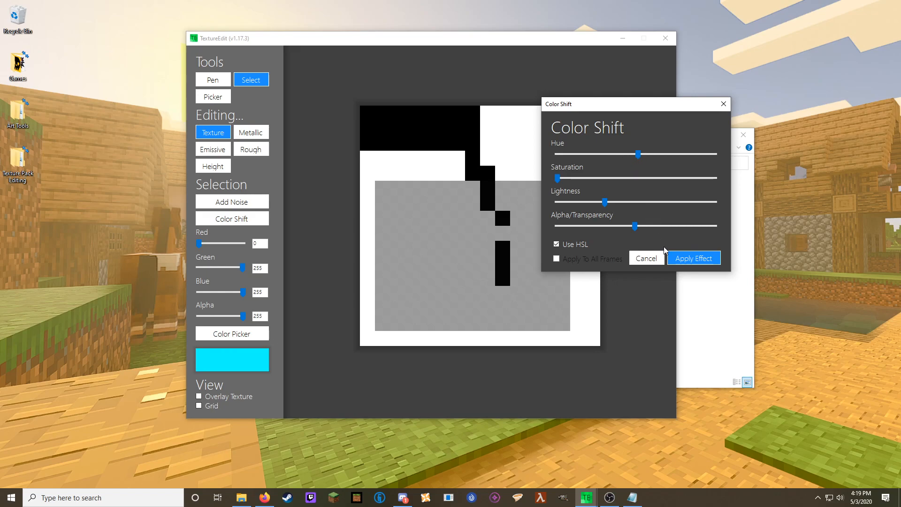
left_click(647, 259)
left_click(430, 247)
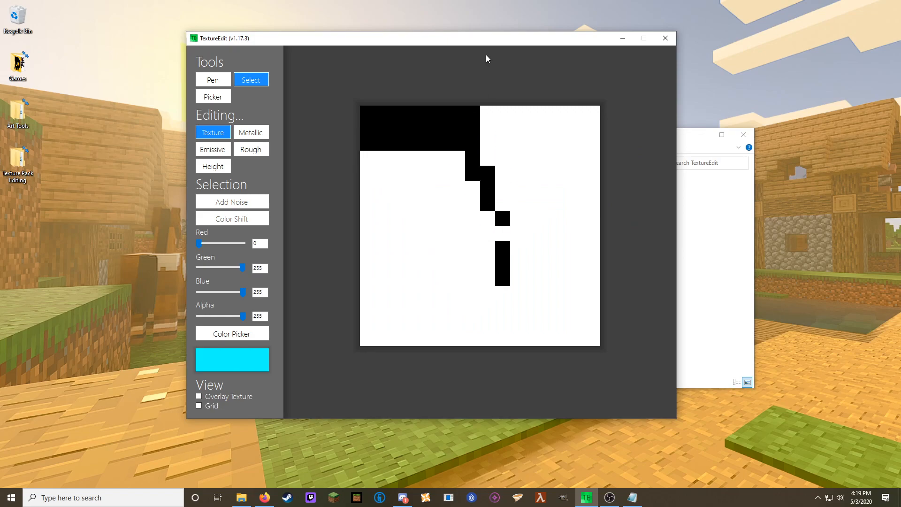
Minimize TextureEdit and review each folder and shortcut inside the Texture Pack Editing folder.
mouse_move(486, 45)
left_mouse_down()
mouse_move(477, 42)
mouse_move(495, 43)
left_mouse_up()
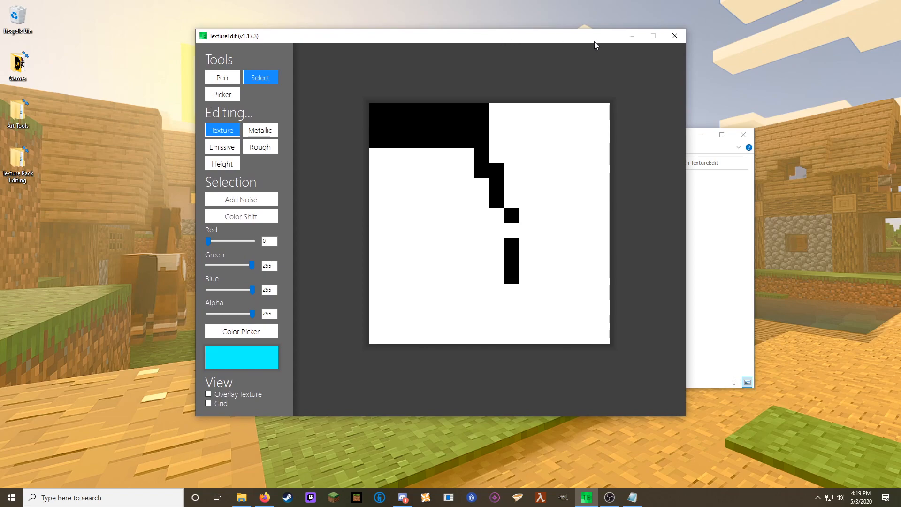
left_click(632, 37)
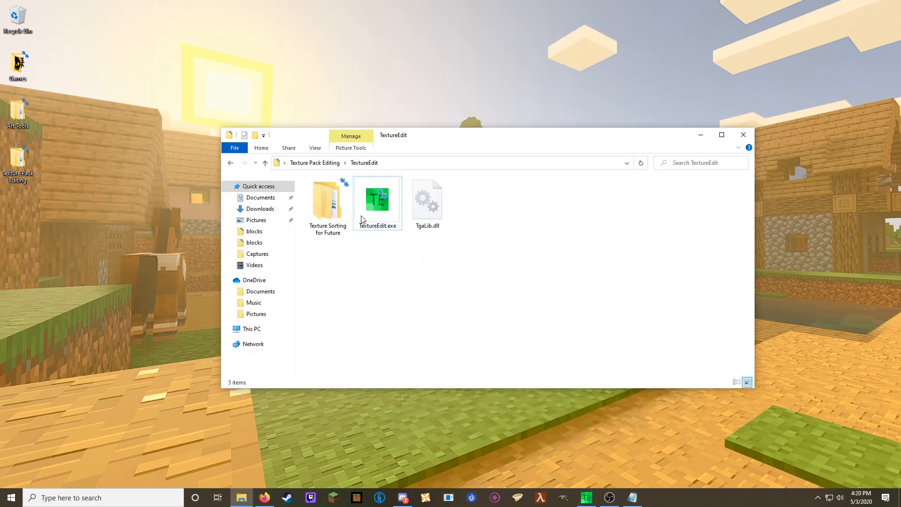
left_click(310, 162)
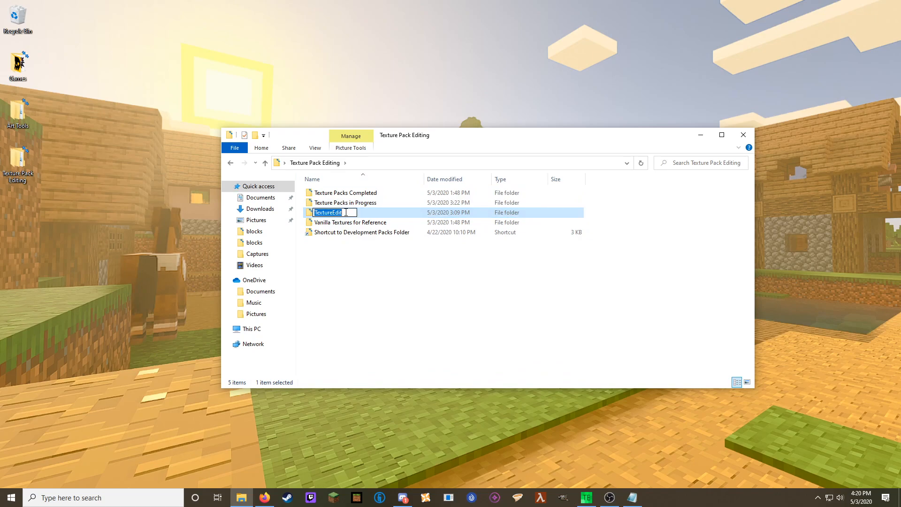
left_click(370, 195)
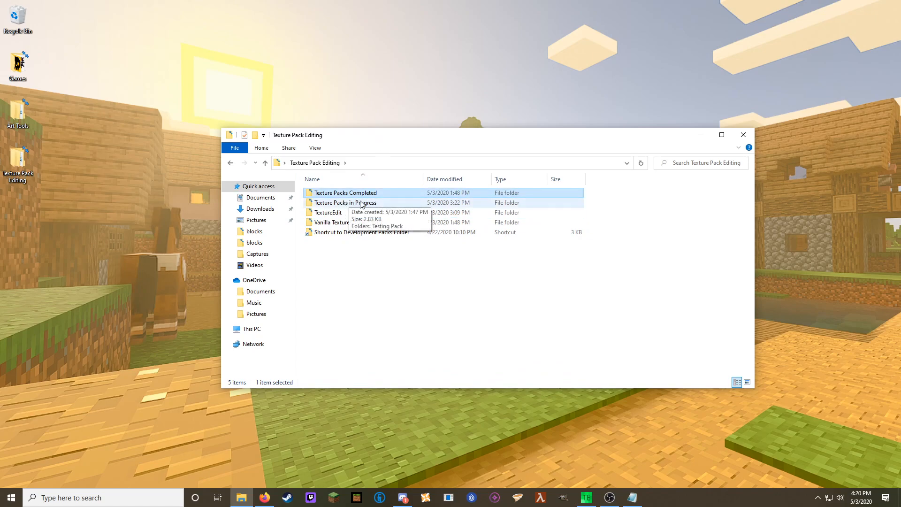
left_click(367, 203)
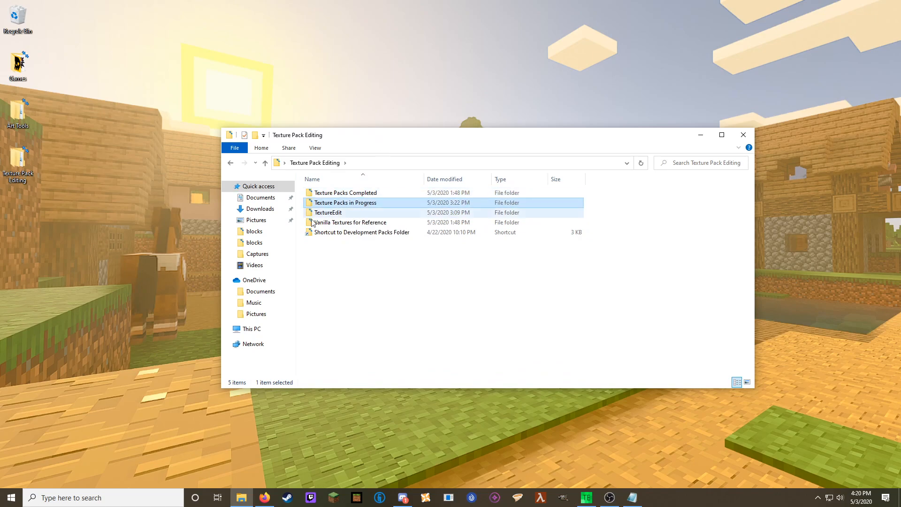
left_click(377, 223)
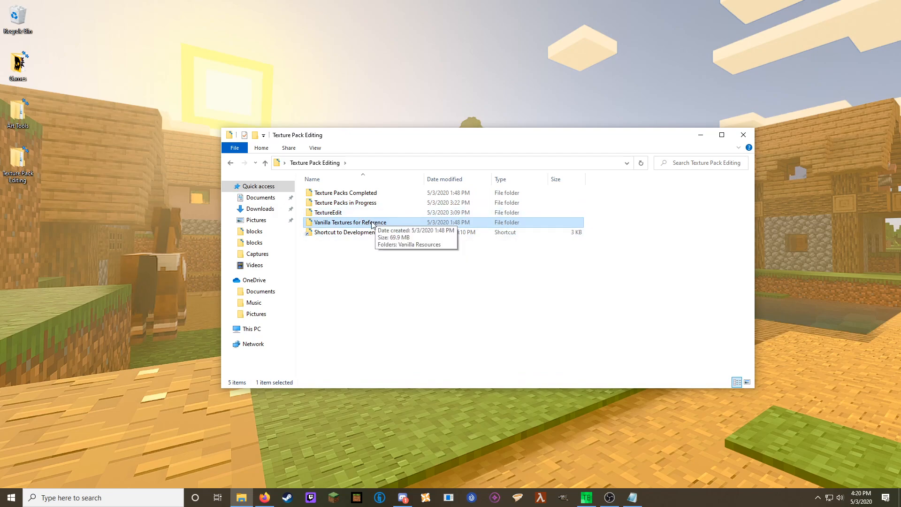
left_click(343, 233)
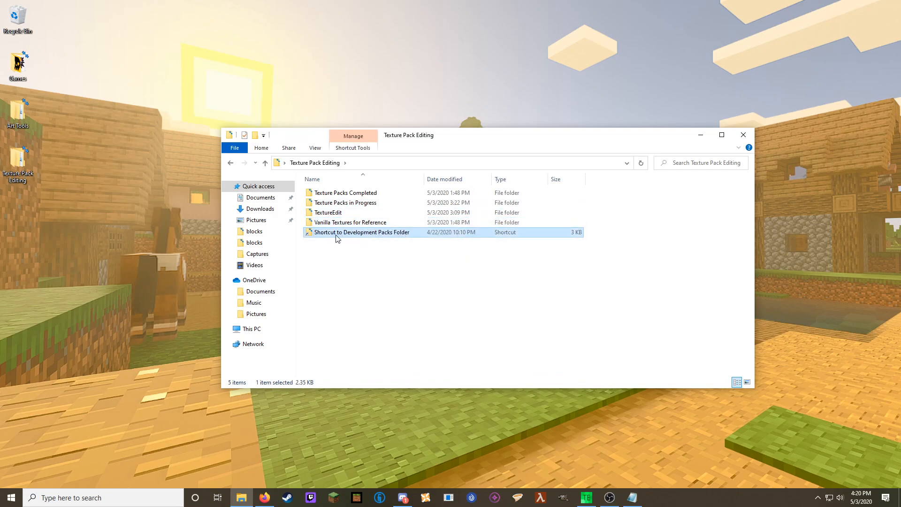
Open Testing Pack inside Texture Packs in Progress, look inside its textures folder, and return to the pack folder.
double_click(372, 205)
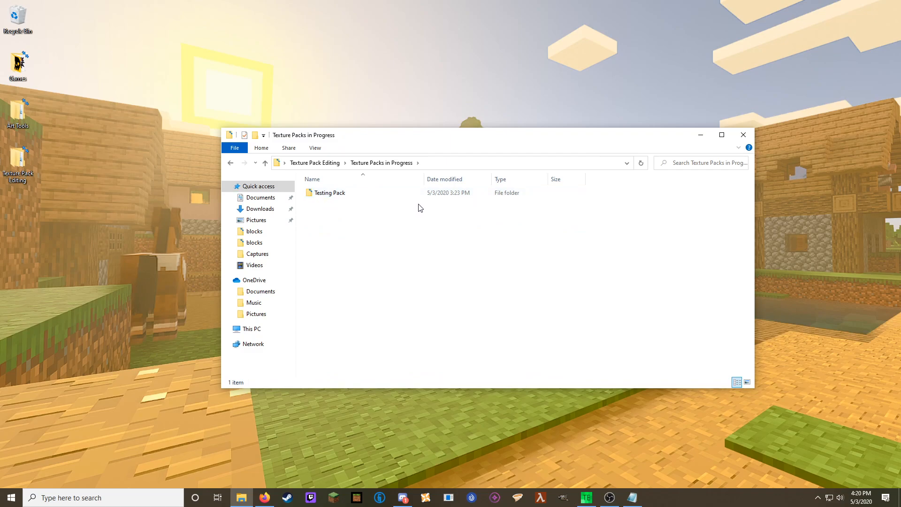
mouse_move(382, 197)
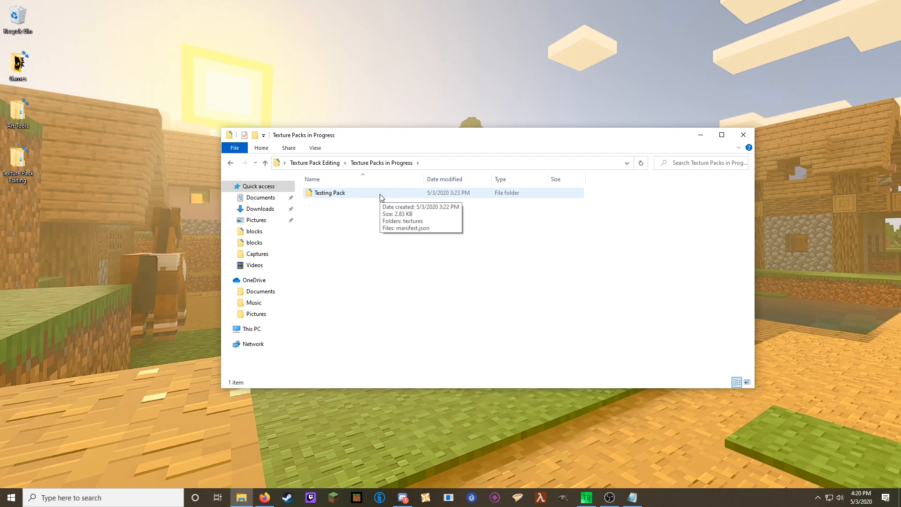
double_click(381, 196)
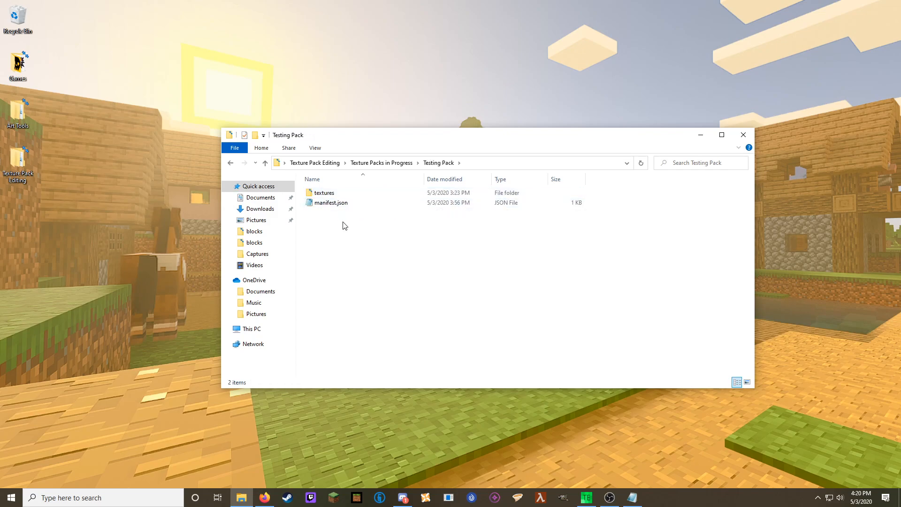
double_click(340, 194)
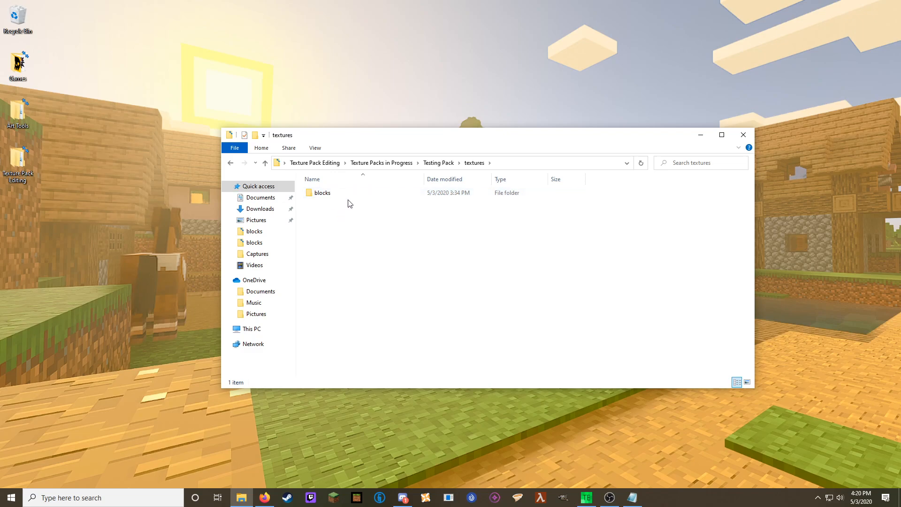
left_click(231, 163)
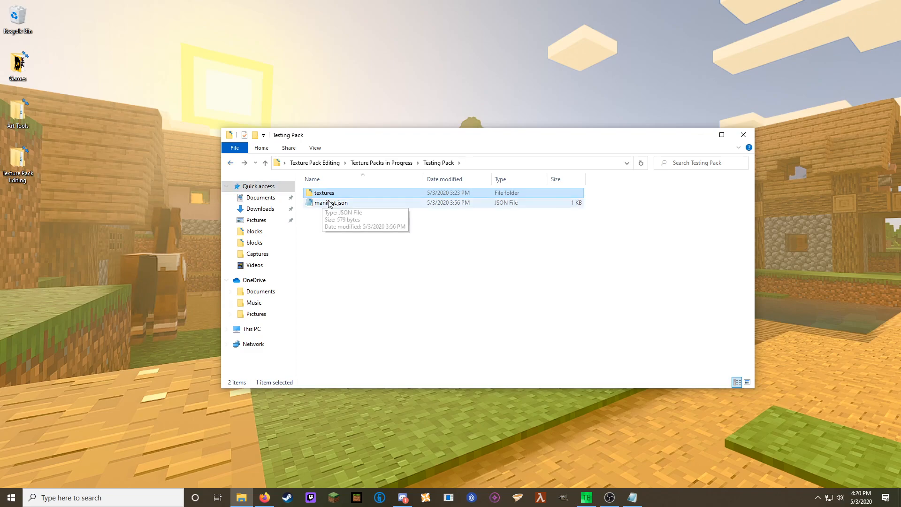
Open the Testing Pack's manifest.json in Notepad and highlight its entire contents, then clear the highlight.
left_click(345, 215)
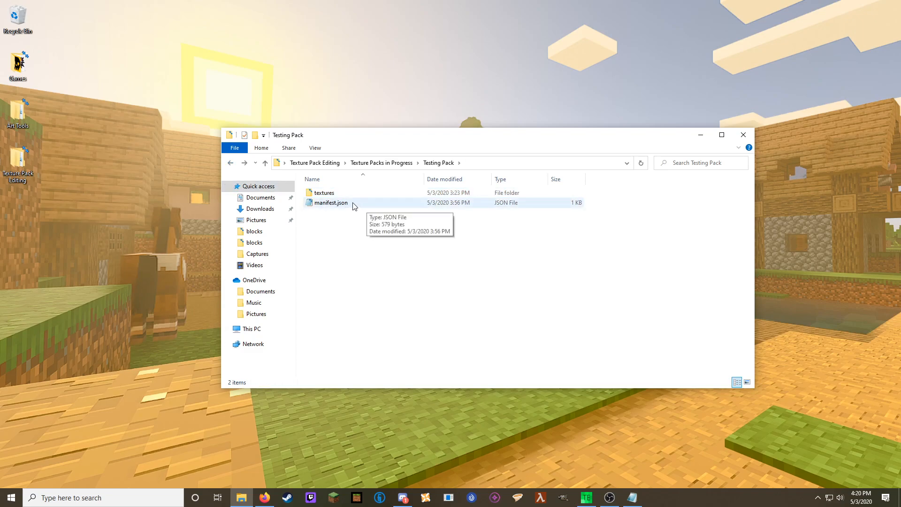
double_click(353, 204)
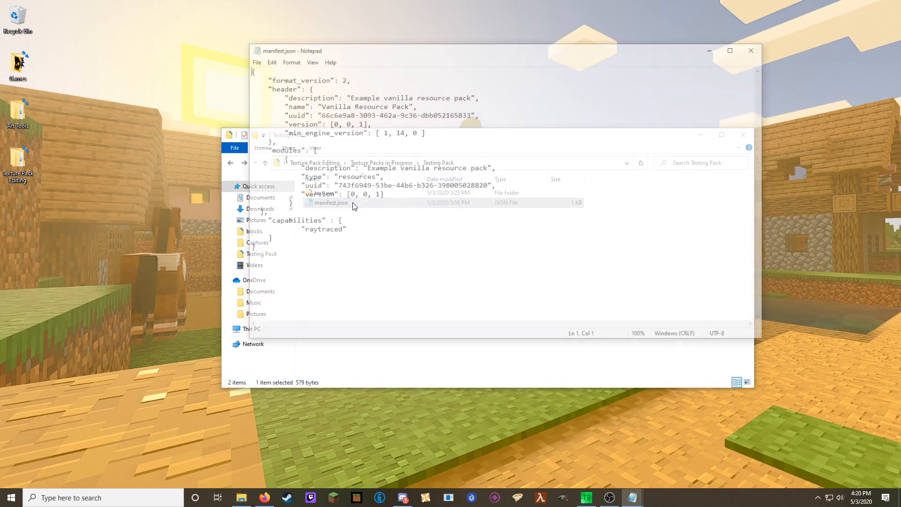
left_click_drag(449, 56, 595, 47)
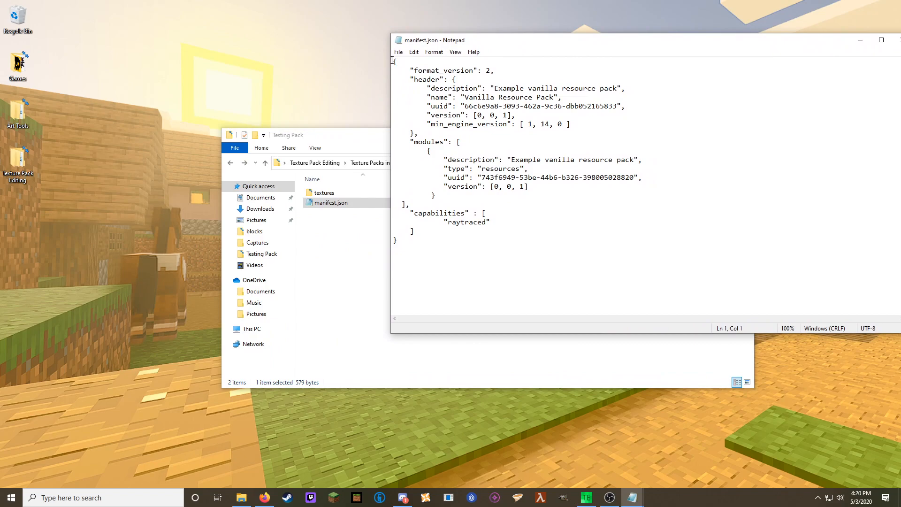
left_click_drag(394, 61, 518, 243)
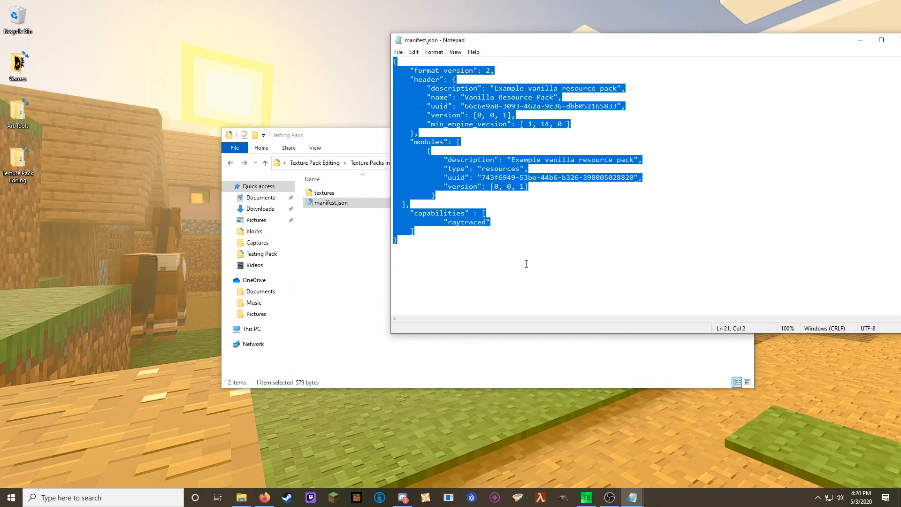
left_click(526, 264)
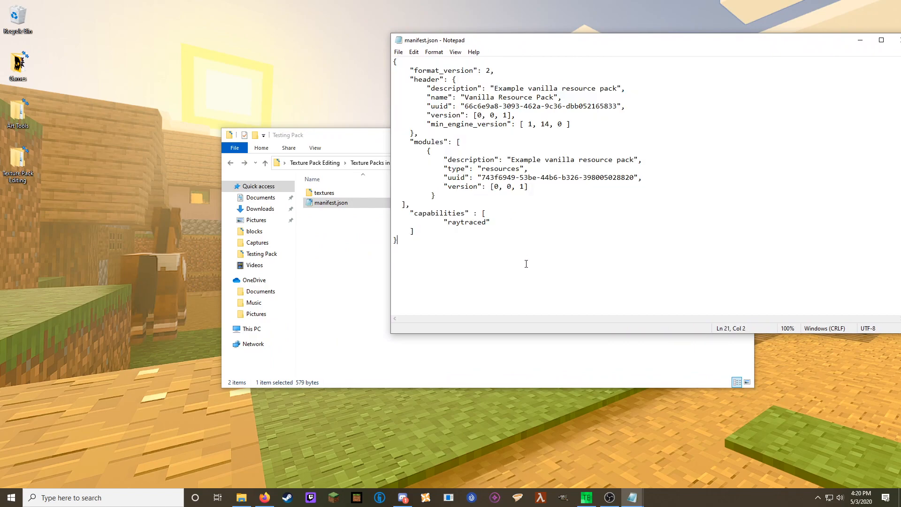
Highlight the uuid values in the manifest's header and modules sections.
left_click(516, 95)
left_click_drag(469, 107, 614, 106)
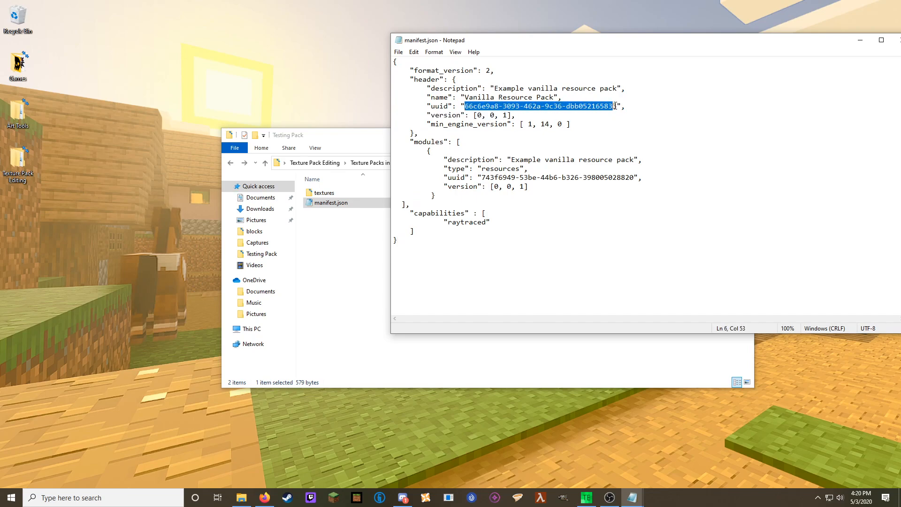
left_click_drag(482, 178, 586, 178)
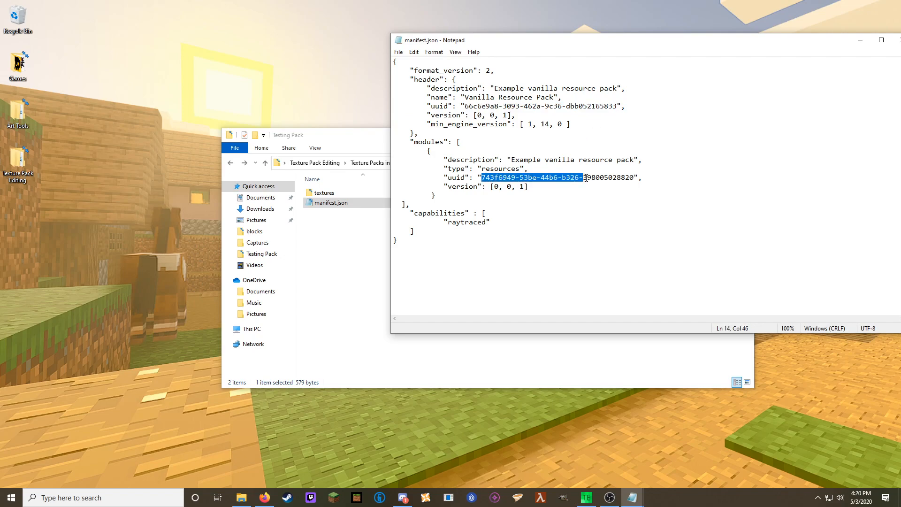
left_click(586, 179)
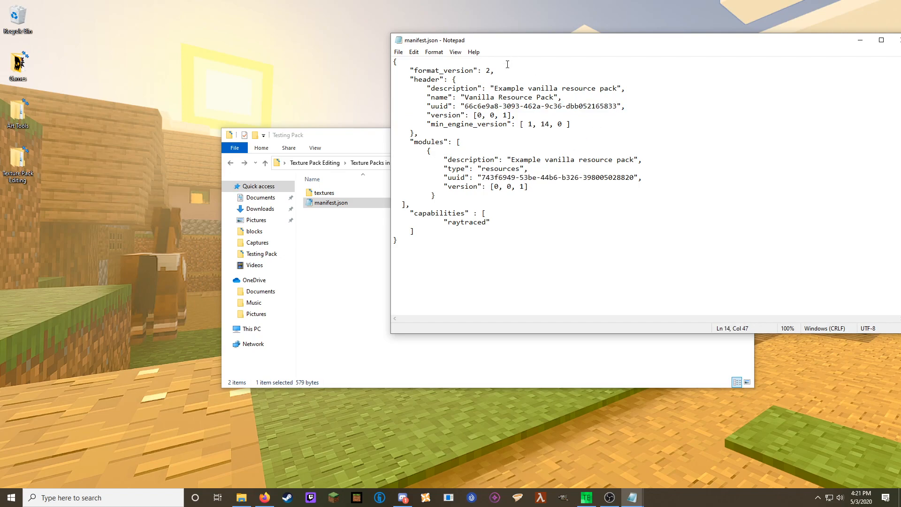
Highlight the description and name values in the manifest's header, and close the file without editing it.
left_click_drag(494, 87, 614, 88)
left_click(525, 98)
left_click_drag(466, 97, 538, 99)
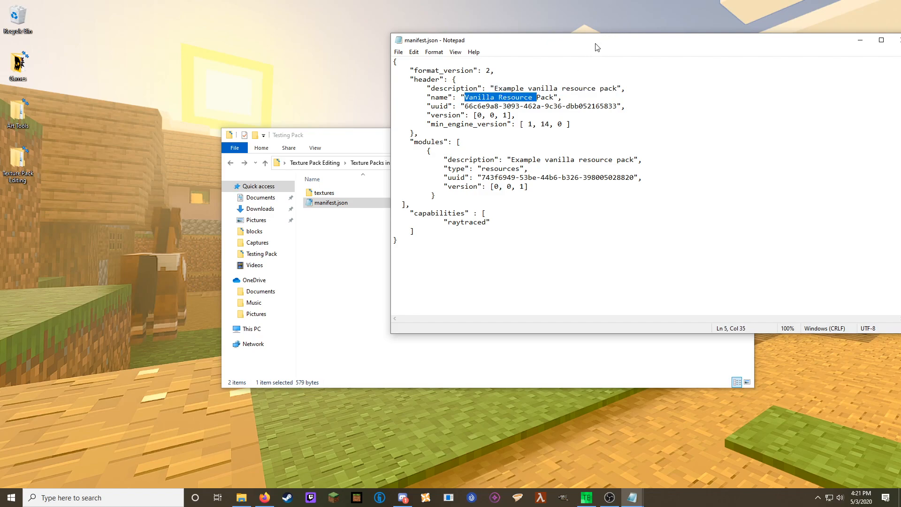
left_click_drag(598, 47, 442, 51)
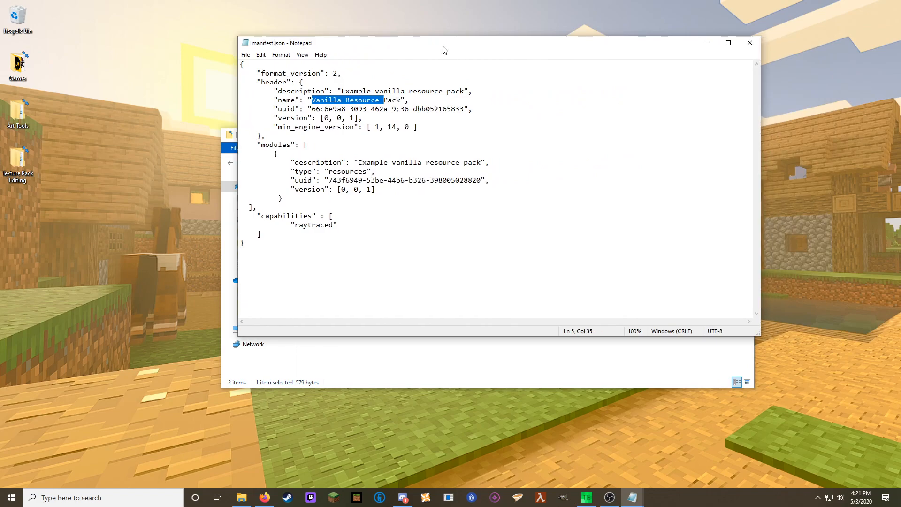
left_click(750, 43)
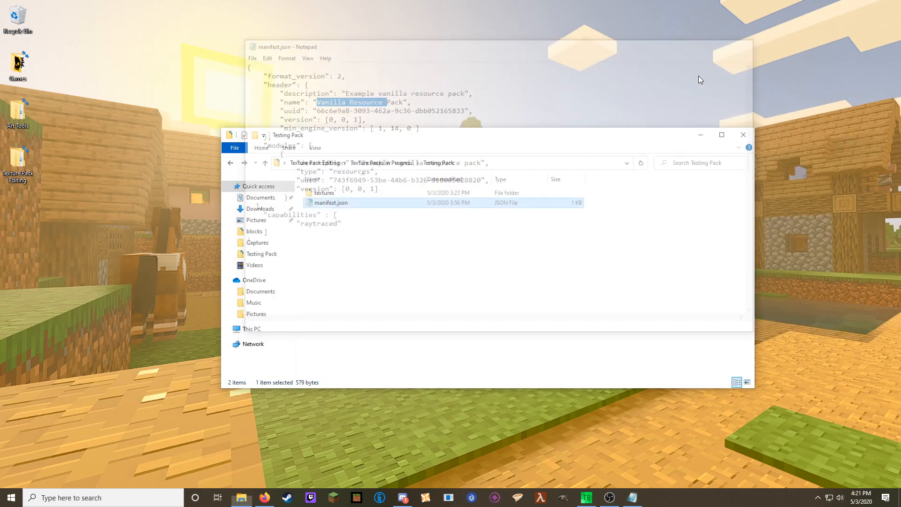
Delete all the barrel and redstone lamp texture files from the Testing Pack's textures\blocks folder.
double_click(356, 194)
double_click(355, 194)
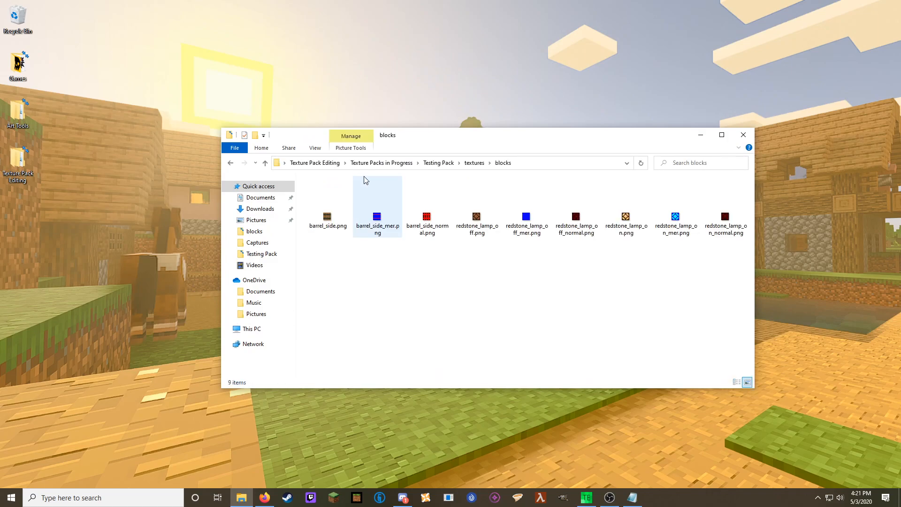
left_click_drag(321, 260, 733, 206)
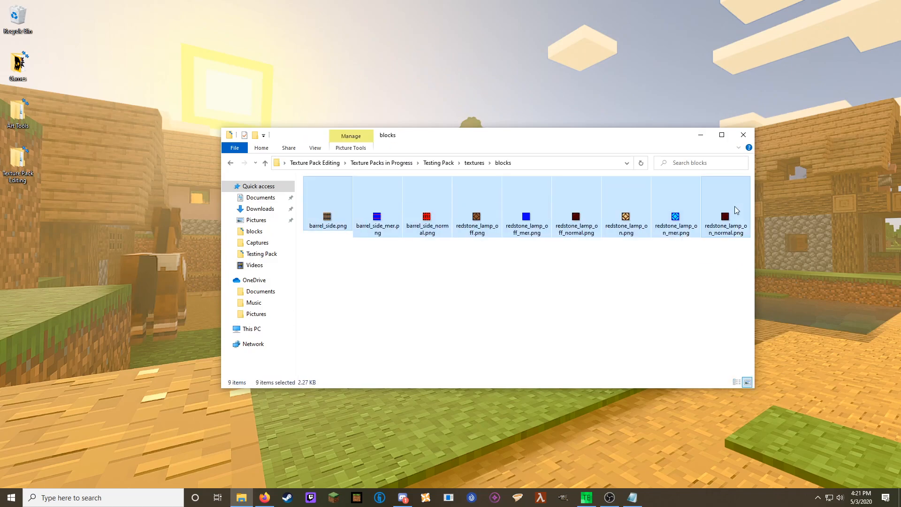
key("Delete")
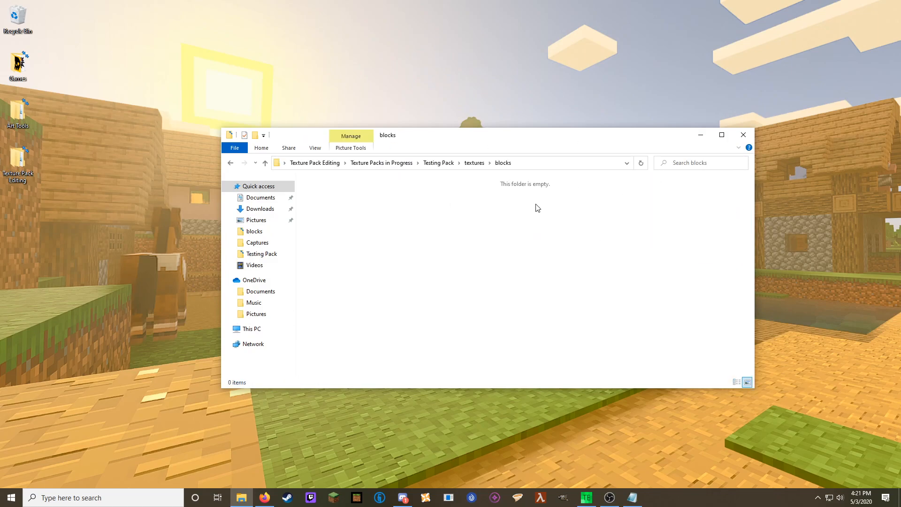
Go back up to Texture Packs in Progress, reopen Testing Pack, and move its window aside to make room.
left_click(472, 162)
left_click(446, 165)
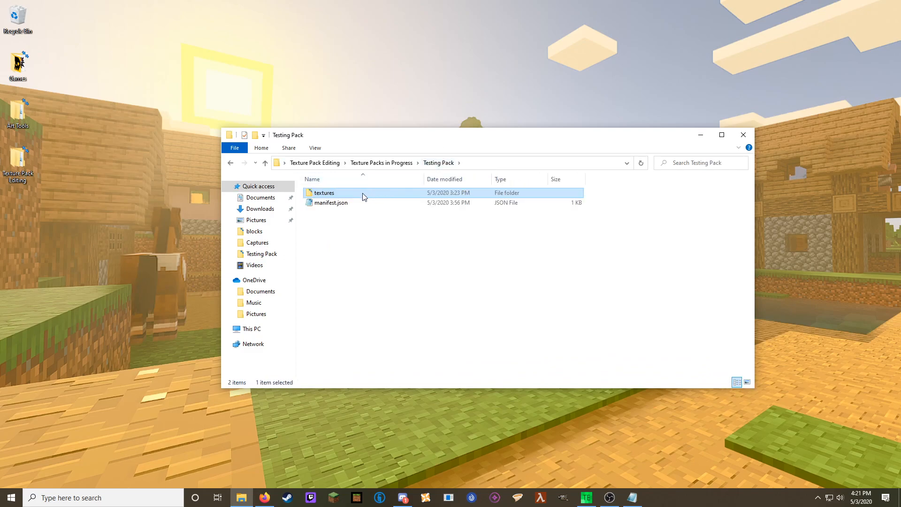
left_click(388, 163)
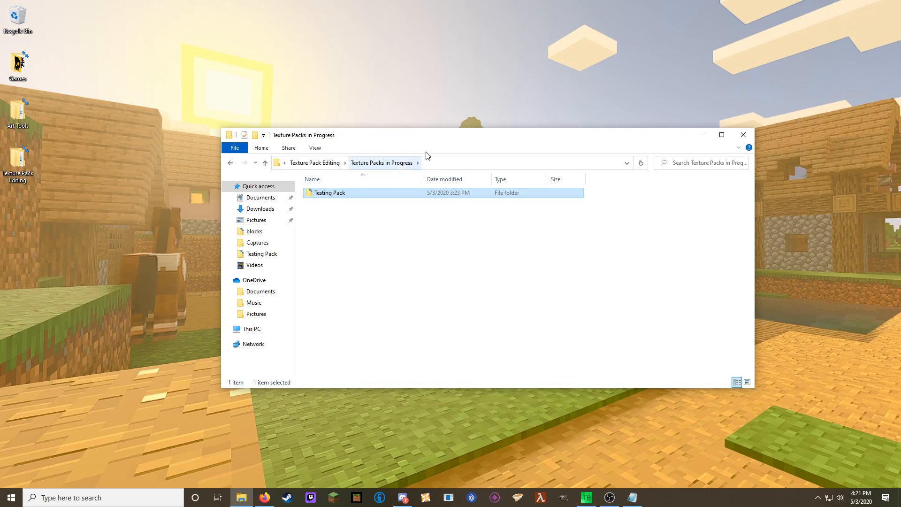
double_click(371, 193)
left_click_drag(441, 136, 641, 122)
Open the Roaming application data folder by searching Windows for %appdata%.
left_click(114, 499)
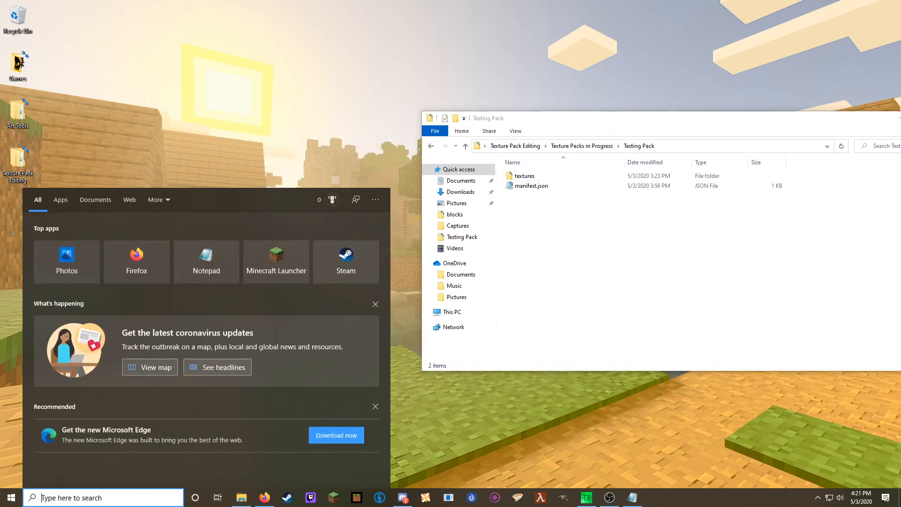
type("%")
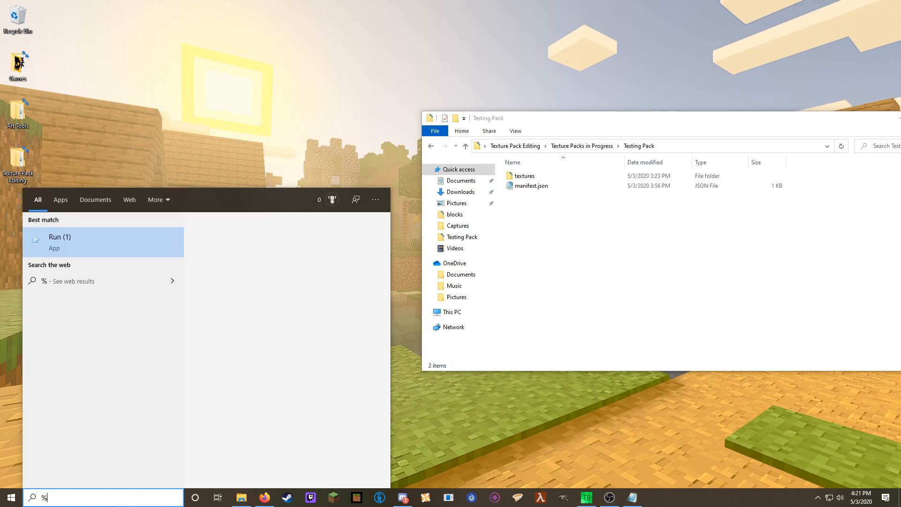
type("appdata%")
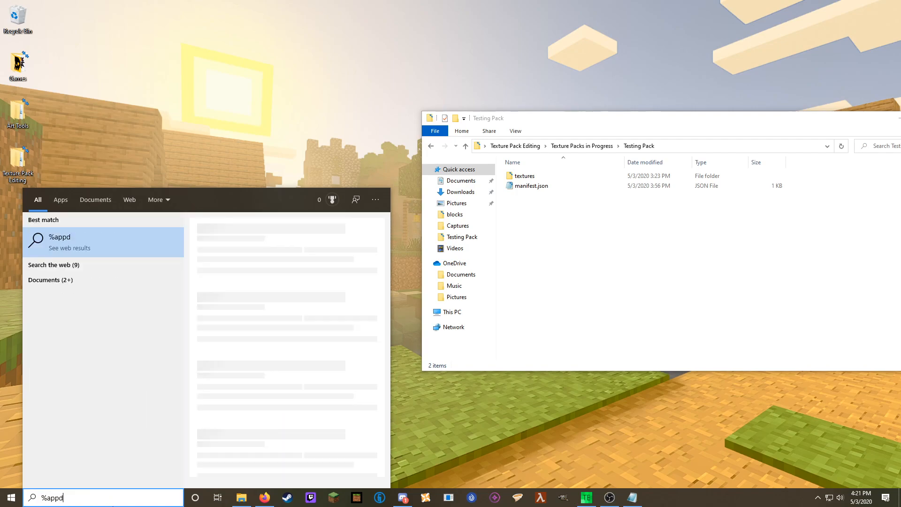
key("Return")
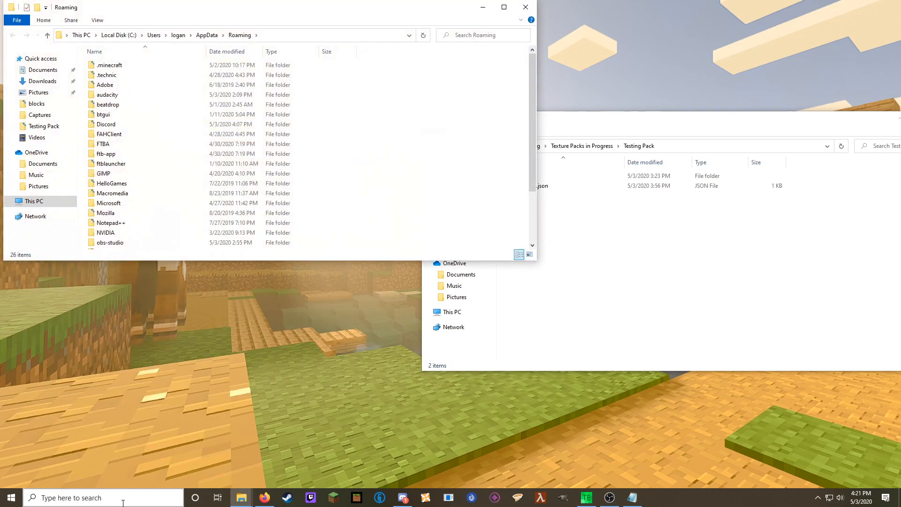
Go up to the AppData folder, shift the window lower, and open the Packages folder inside Local.
left_click(206, 35)
left_click_drag(234, 7, 296, 42)
double_click(188, 99)
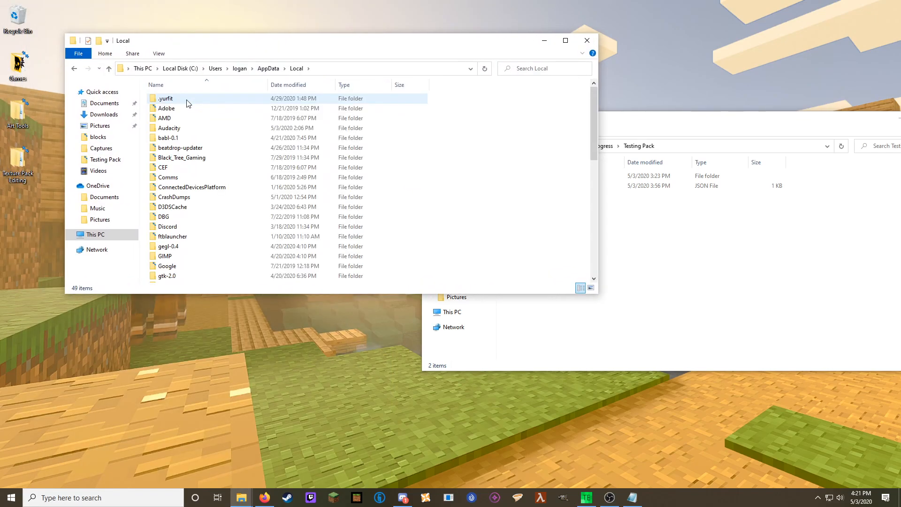
scroll(195, 110, "down", 3)
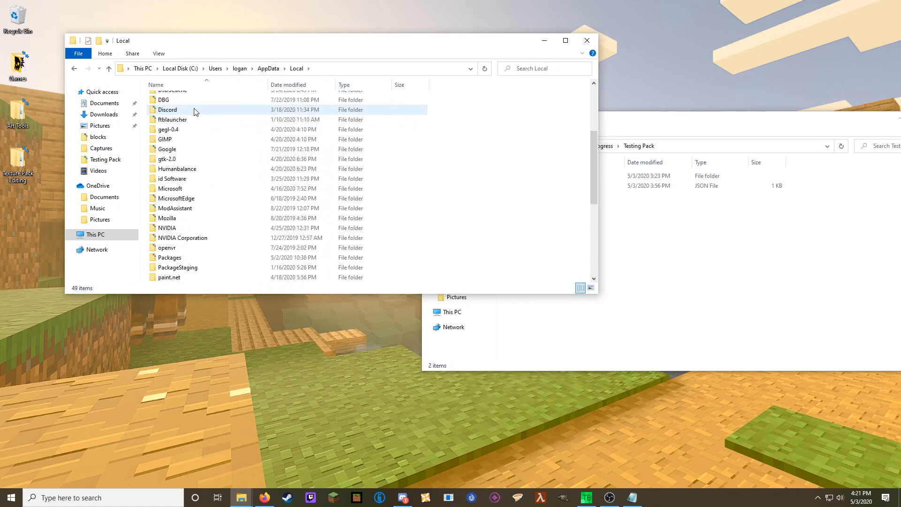
double_click(185, 258)
Open the Microsoft.MinecraftUWP_8wekyb3d8bbwe package folder and go into LocalState\games\com.mojang.
scroll(230, 169, "down", 4)
scroll(230, 168, "down", 2)
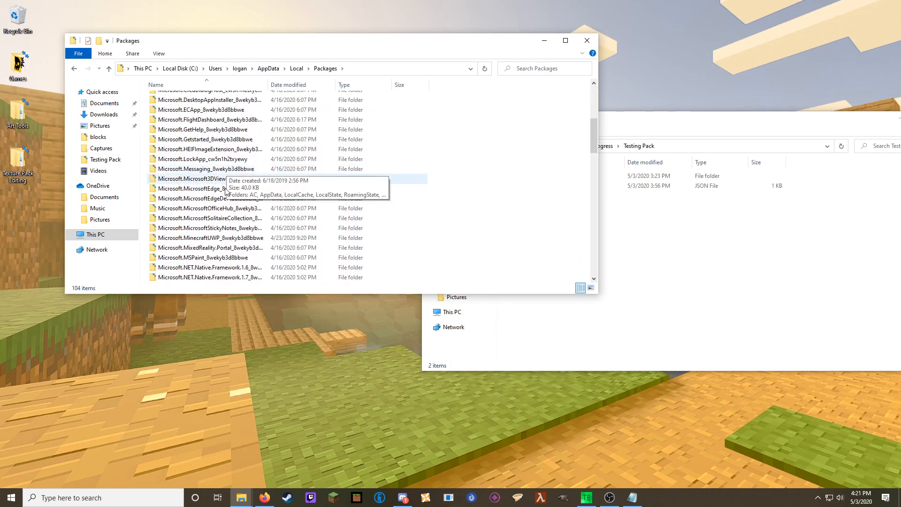
double_click(204, 238)
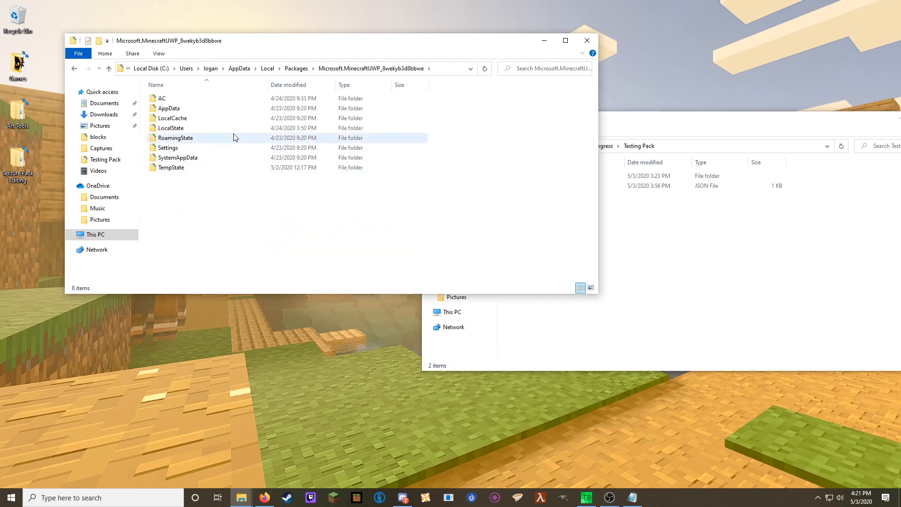
double_click(191, 128)
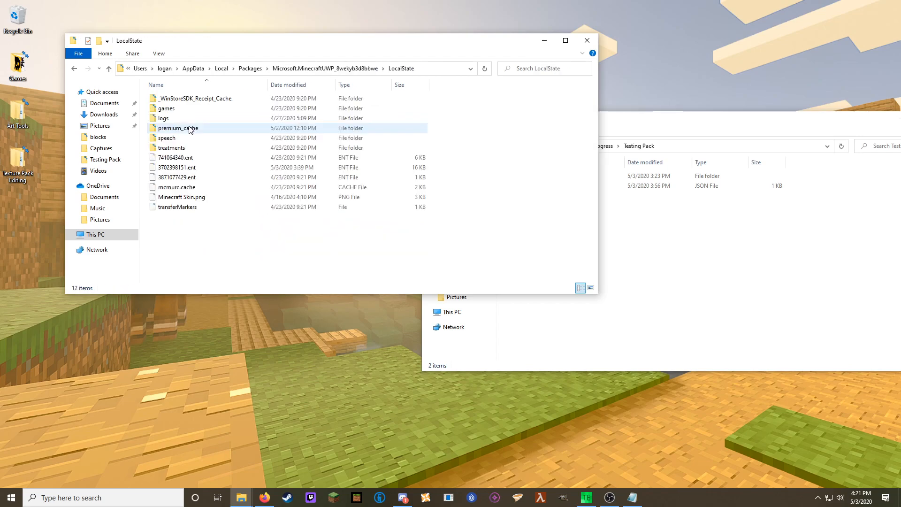
double_click(192, 110)
double_click(191, 99)
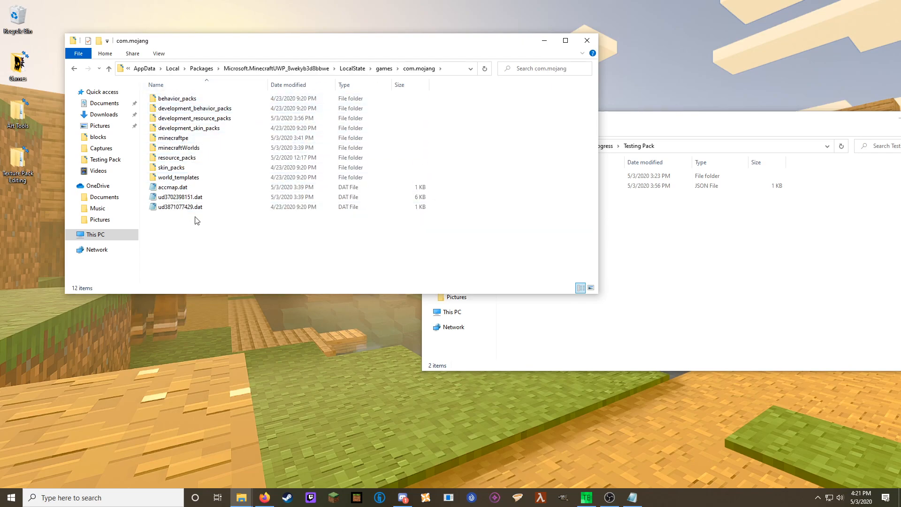
Point out the development_resource_packs and resource_packs folders inside com.mojang.
left_click(229, 117)
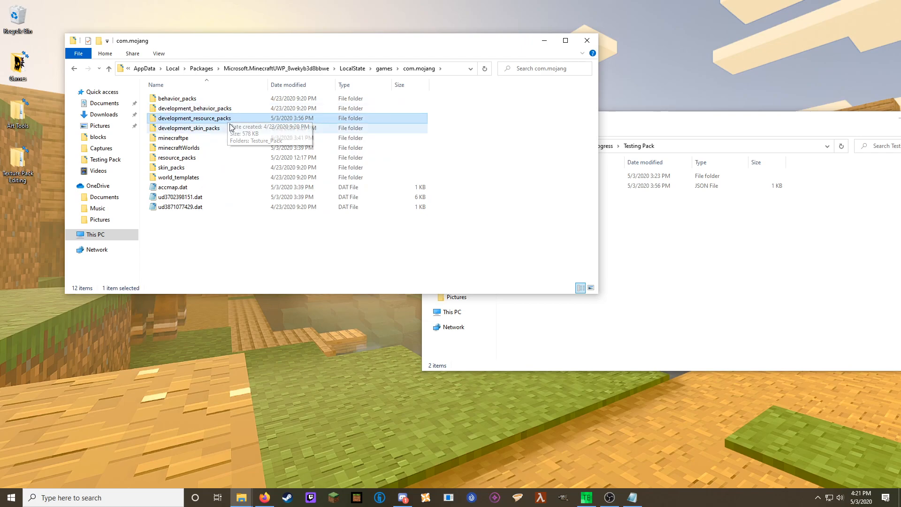
left_click(190, 159)
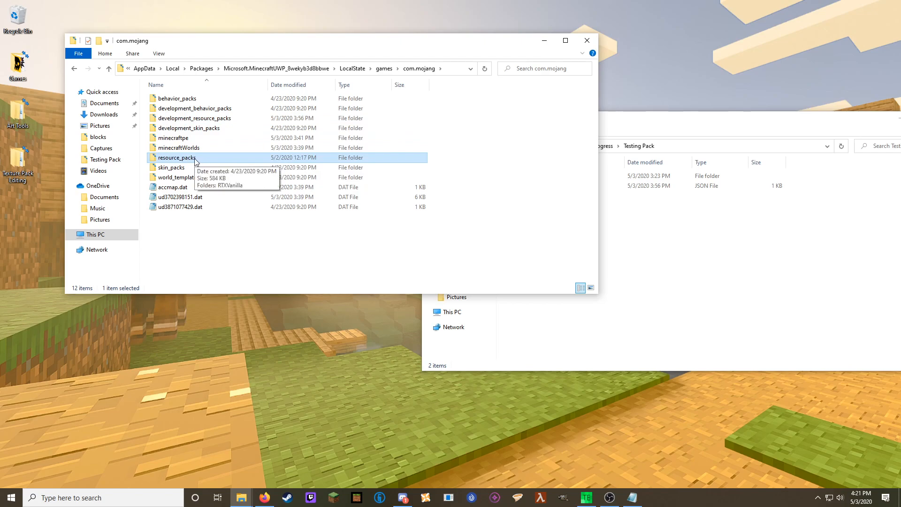
left_click(221, 120)
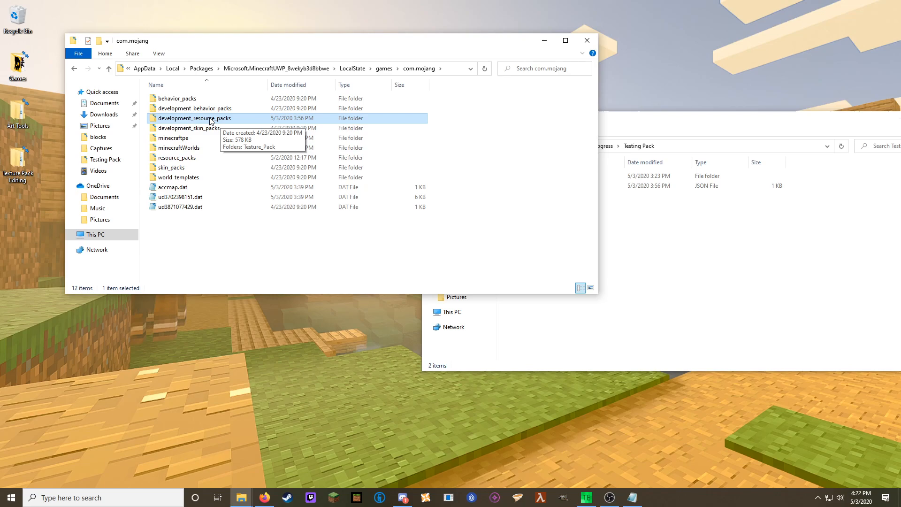
left_click(185, 159)
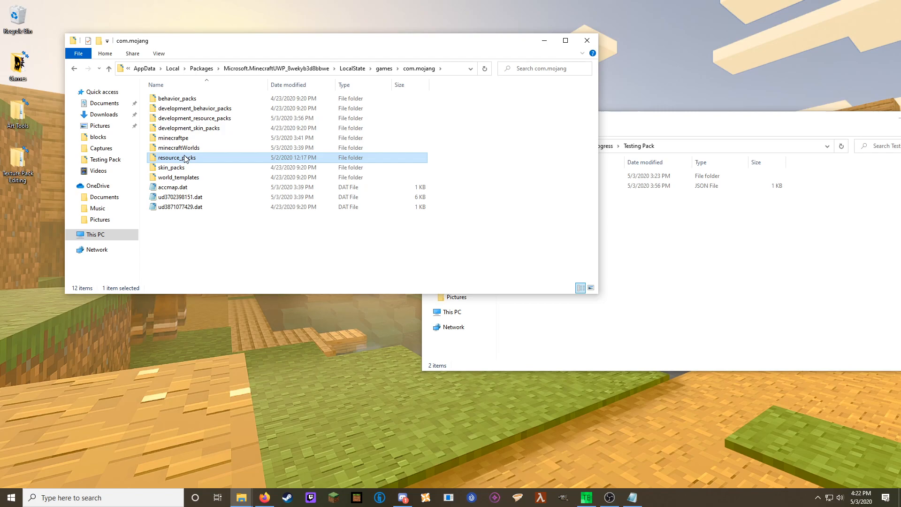
Copy the Testing Pack folder from Texture Packs in Progress into Minecraft's development_resource_packs folder.
double_click(227, 121)
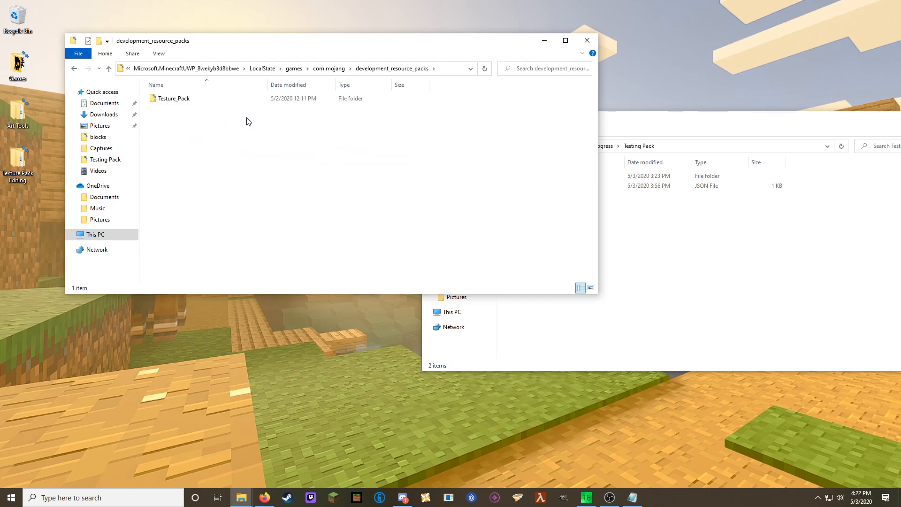
left_click(686, 223)
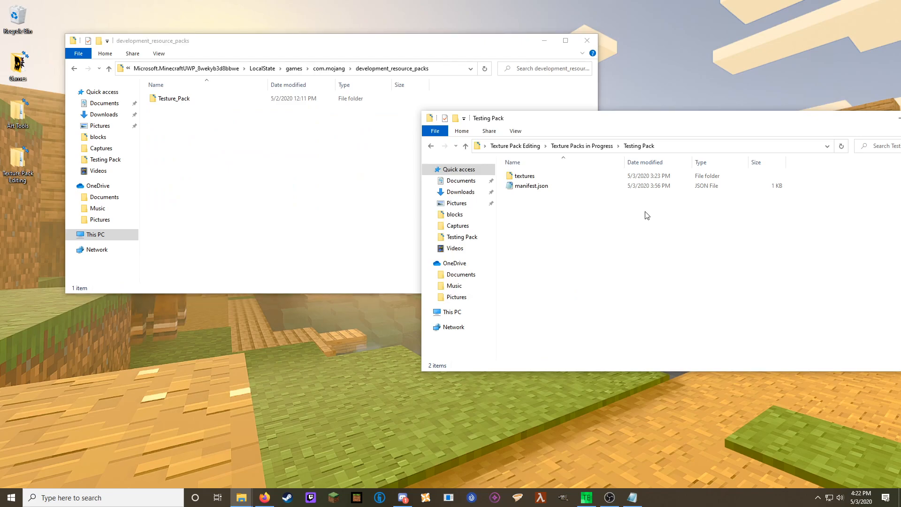
left_click(583, 145)
left_click(544, 189)
left_click(537, 179)
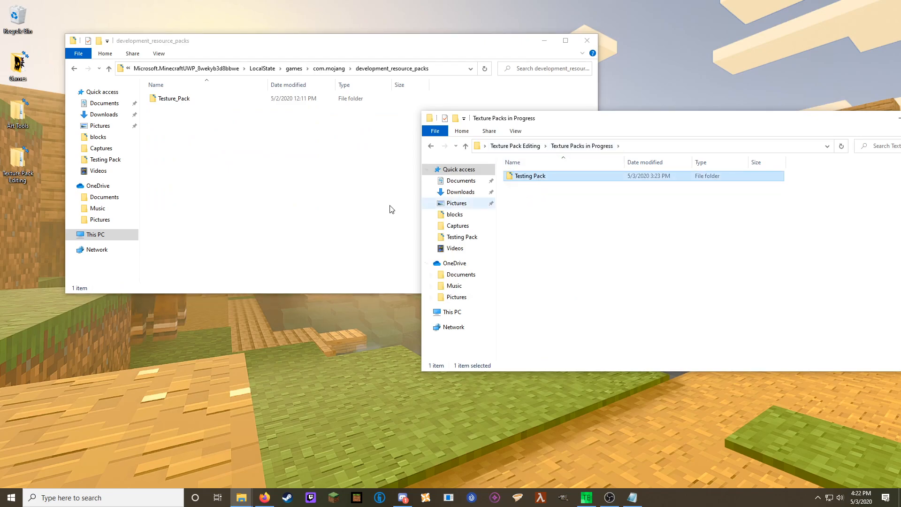
left_click(287, 196)
key("ctrl+v")
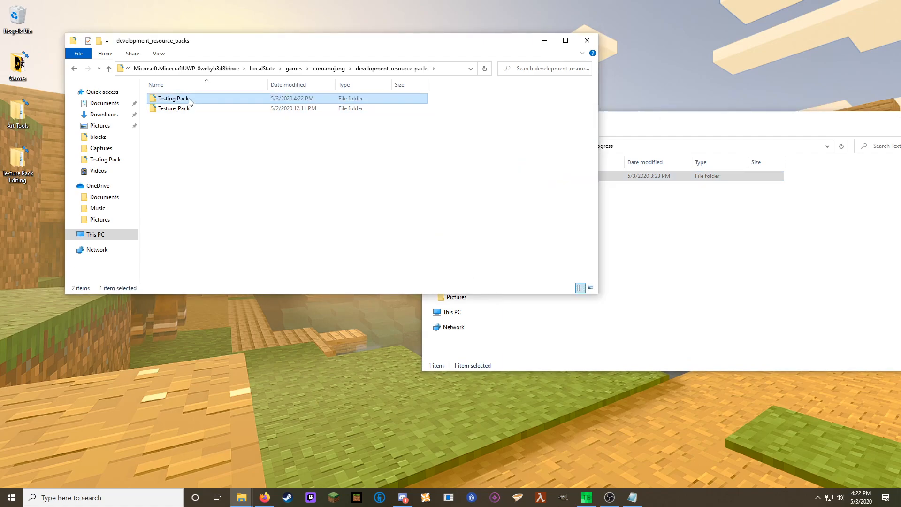
Open the textures\blocks folder in both the development_resource_packs and Texture Packs in Progress copies of Testing Pack.
double_click(189, 99)
double_click(187, 98)
double_click(187, 99)
left_click(652, 177)
double_click(540, 176)
double_click(539, 176)
double_click(539, 176)
left_click(305, 114)
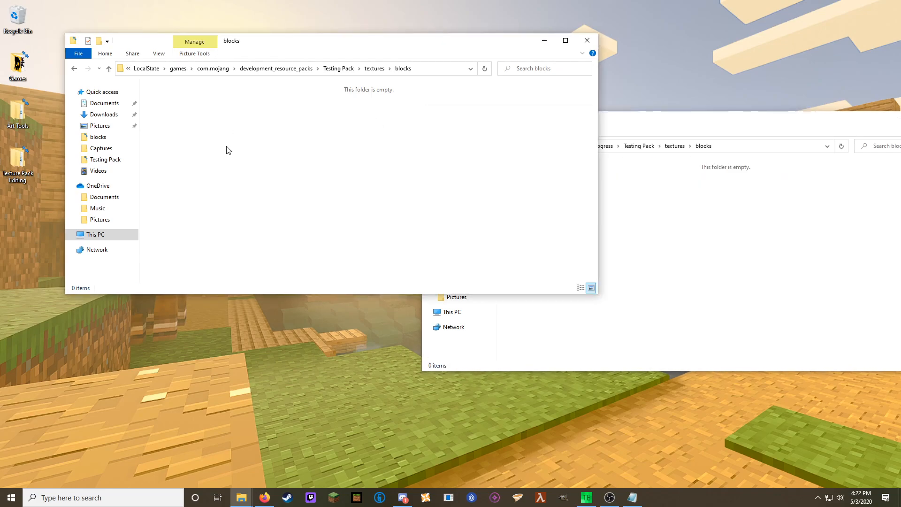
Compare the two blocks folder windows and move the development_resource_packs one alongside the in-progress one.
left_click(646, 188)
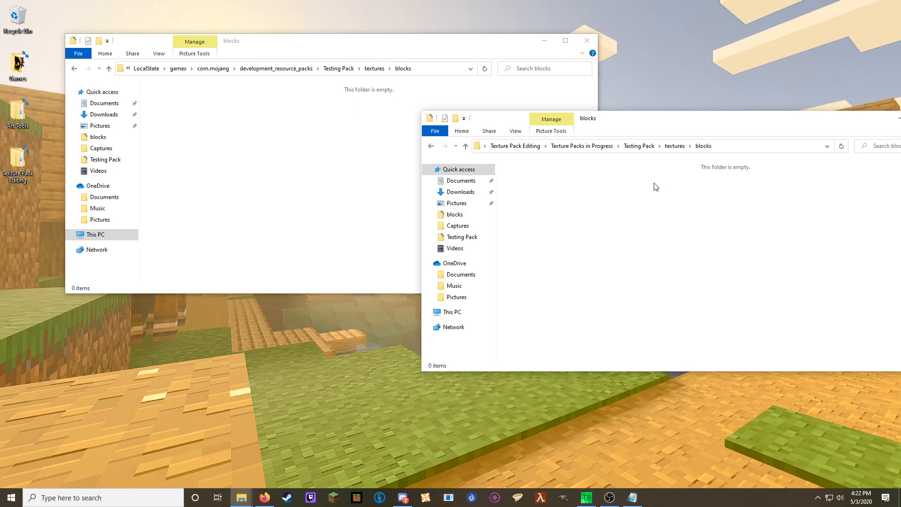
left_click(346, 134)
left_click(711, 211)
left_click(324, 182)
left_click(718, 222)
left_click_drag(342, 41, 306, 107)
left_click(647, 197)
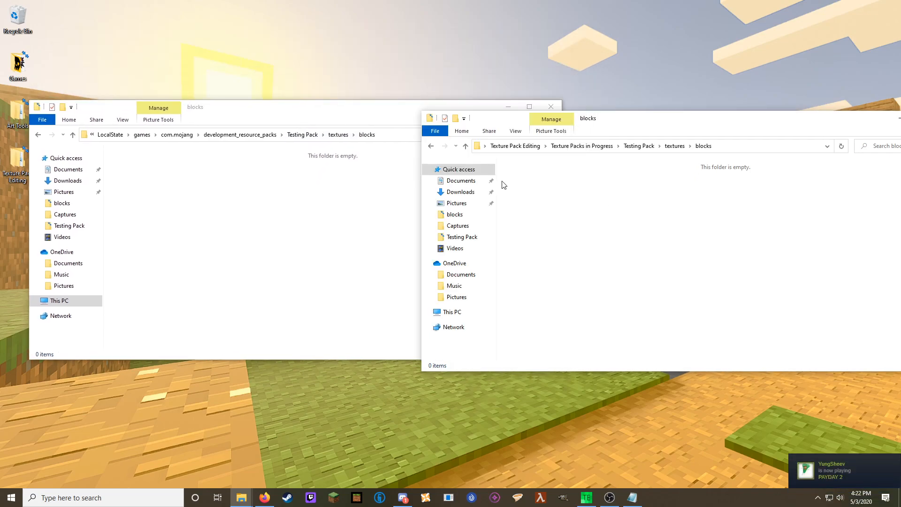
From the in-progress blocks folder, go up to Texture Pack Editing and open Vanilla Textures for Reference\Vanilla Resources\textures\blocks.
left_click(430, 146)
left_click(430, 147)
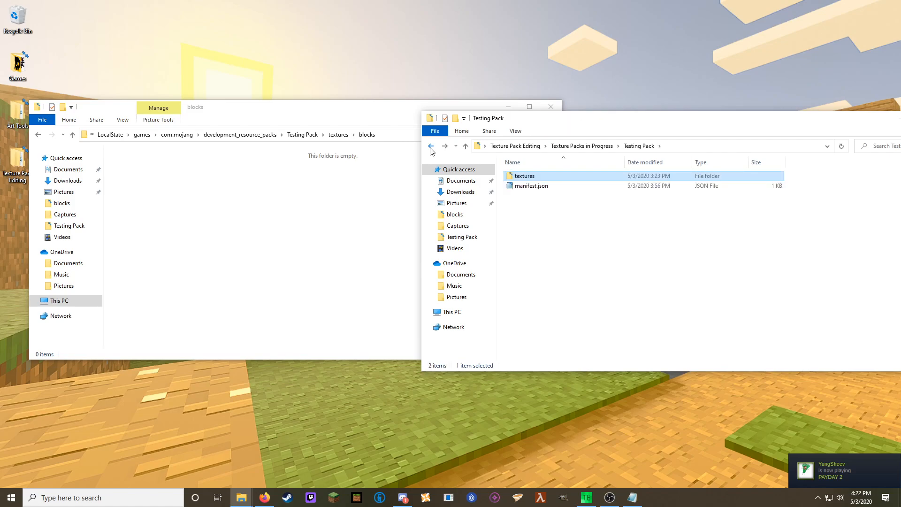
left_click(431, 147)
left_click(431, 148)
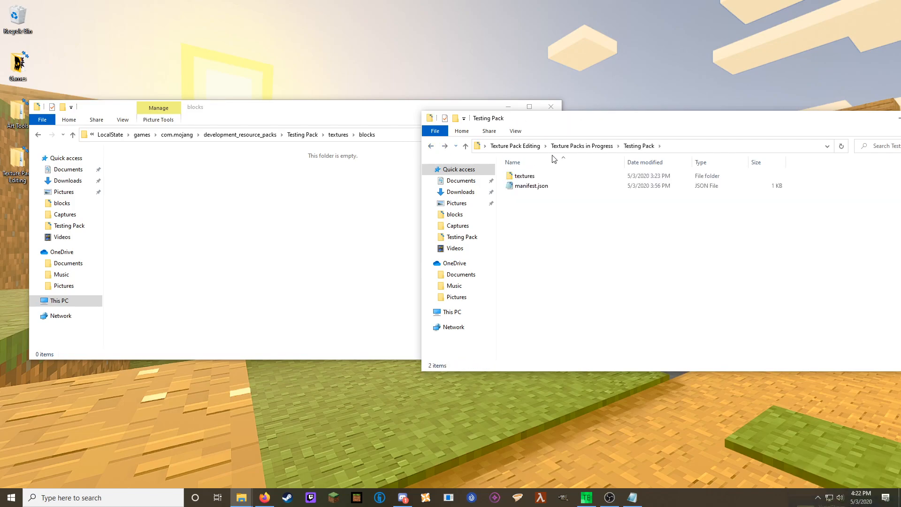
left_click(528, 147)
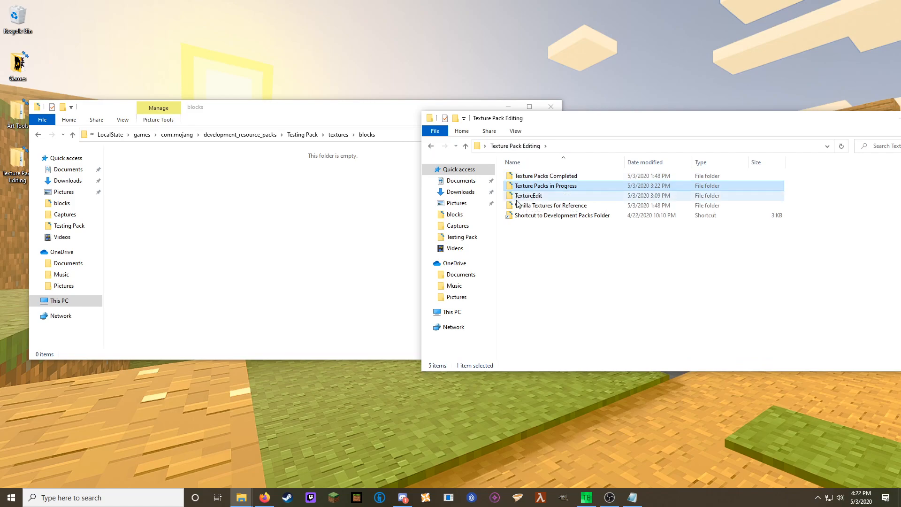
double_click(544, 206)
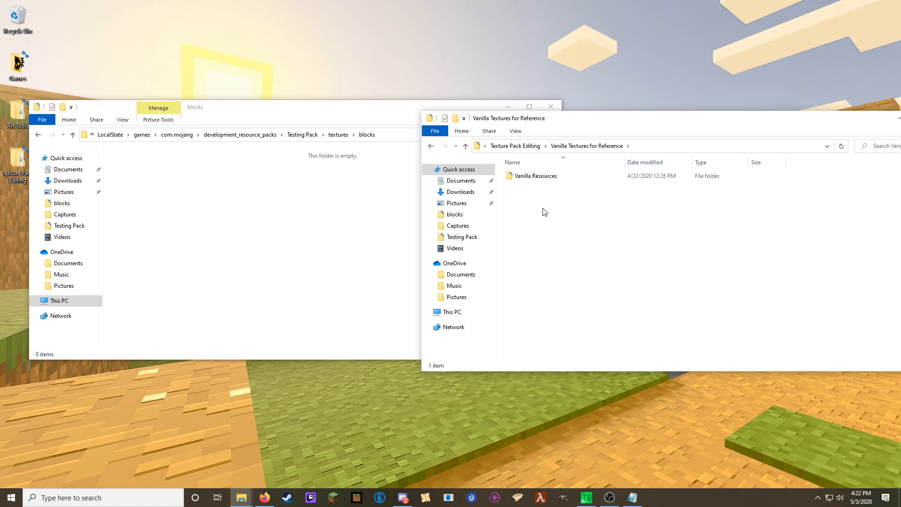
double_click(548, 177)
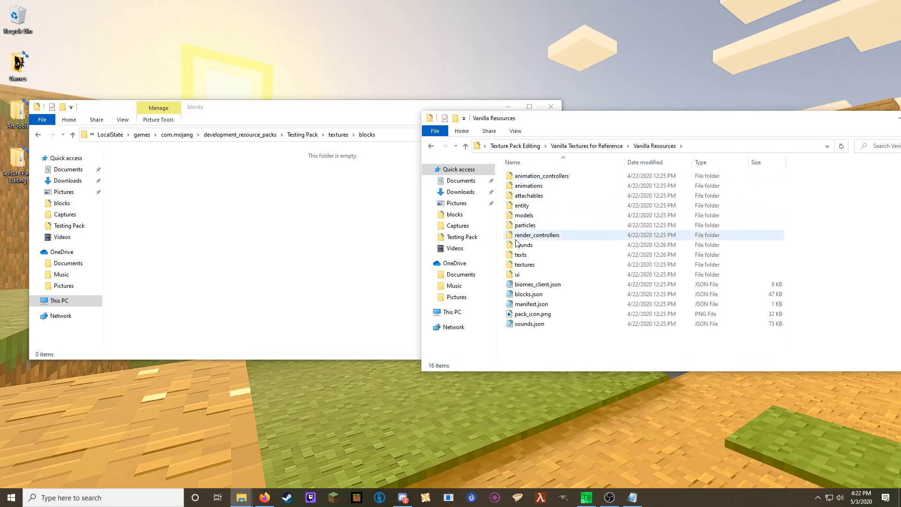
double_click(524, 264)
left_click(556, 180)
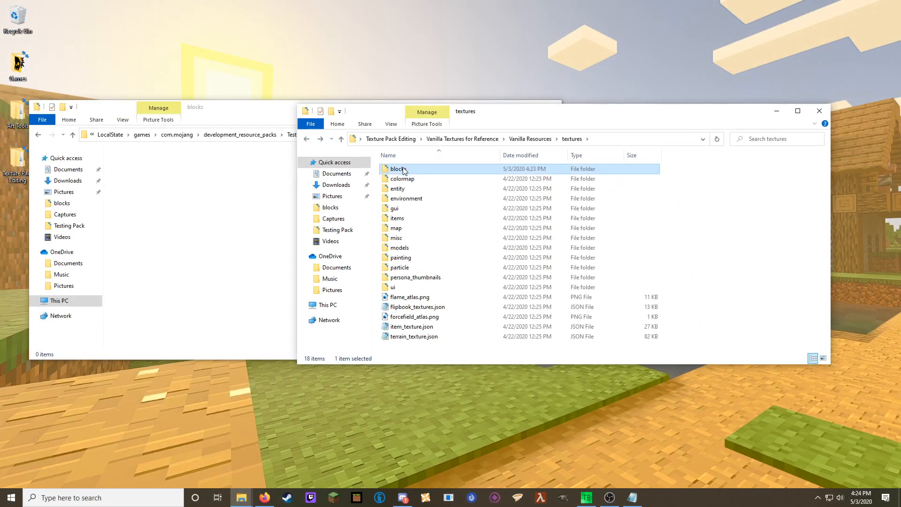
double_click(405, 172)
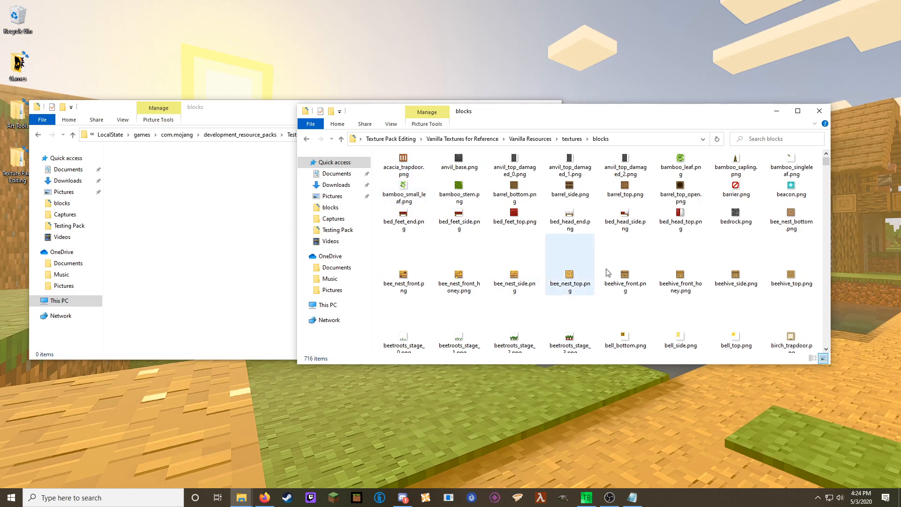
Copy barrel_side.png from the vanilla blocks folder into the in-progress Testing Pack's textures\blocks folder.
left_click(581, 194)
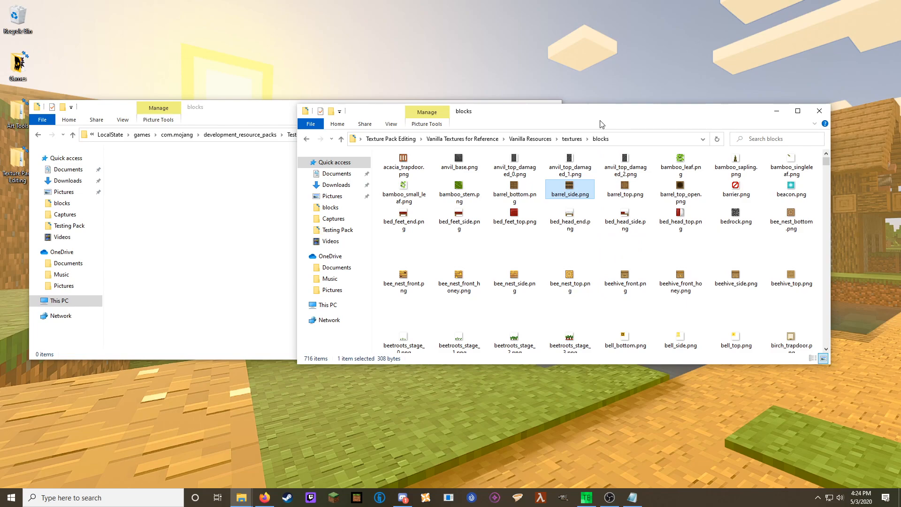
left_click(307, 140)
left_click(308, 140)
left_click(307, 140)
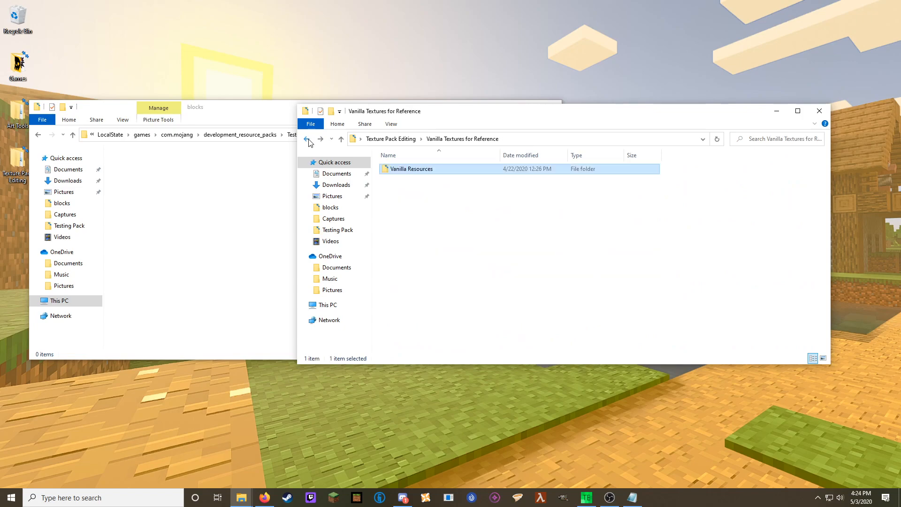
left_click(308, 140)
double_click(425, 179)
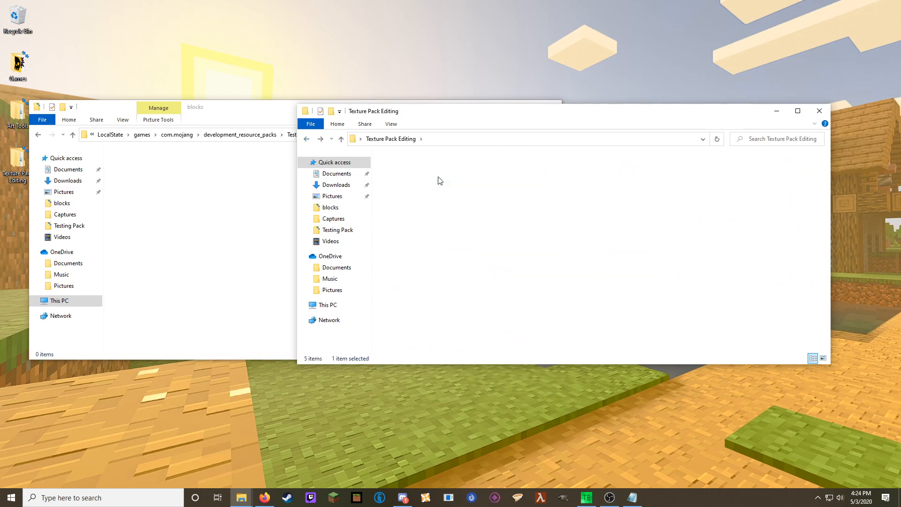
double_click(437, 170)
double_click(438, 170)
double_click(438, 170)
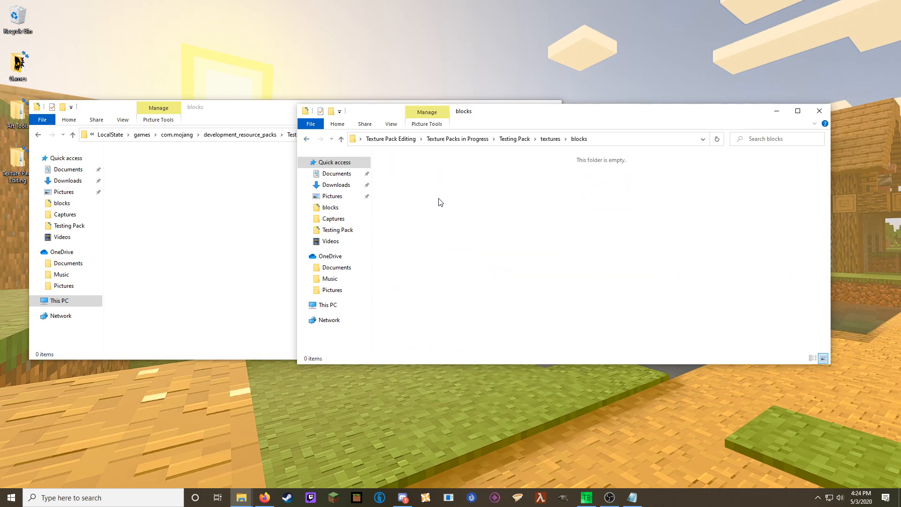
key("ctrl+v")
Return to the blocks folder in Vanilla Resources\textures under Vanilla Textures for Reference.
left_click(303, 140)
left_click(304, 140)
left_click(303, 140)
left_click(304, 140)
double_click(432, 200)
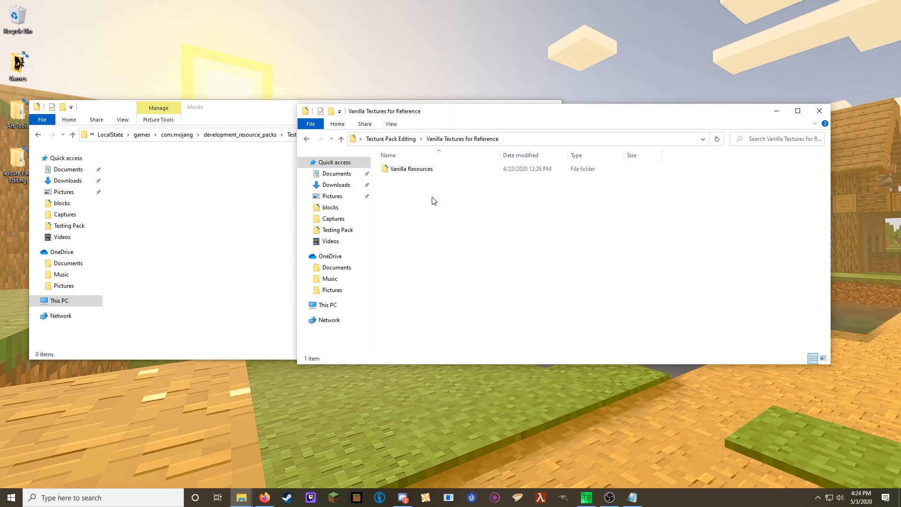
double_click(431, 169)
left_click(430, 170)
double_click(416, 258)
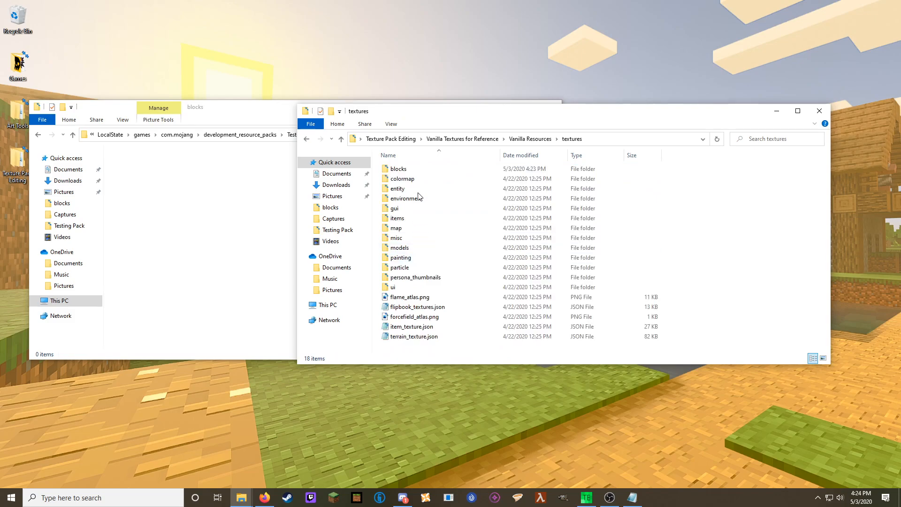
double_click(418, 166)
Search the vanilla blocks folder for "redstone" and copy redstone_lamp_off.png and redstone_lamp_on.png.
left_click(757, 137)
type("redstone")
key("Return")
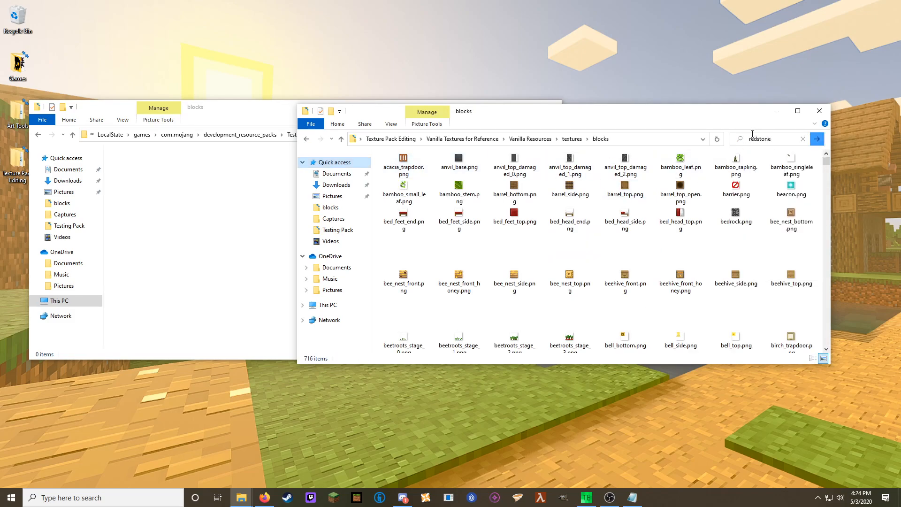
left_click(558, 214)
left_click(606, 219, "ctrl")
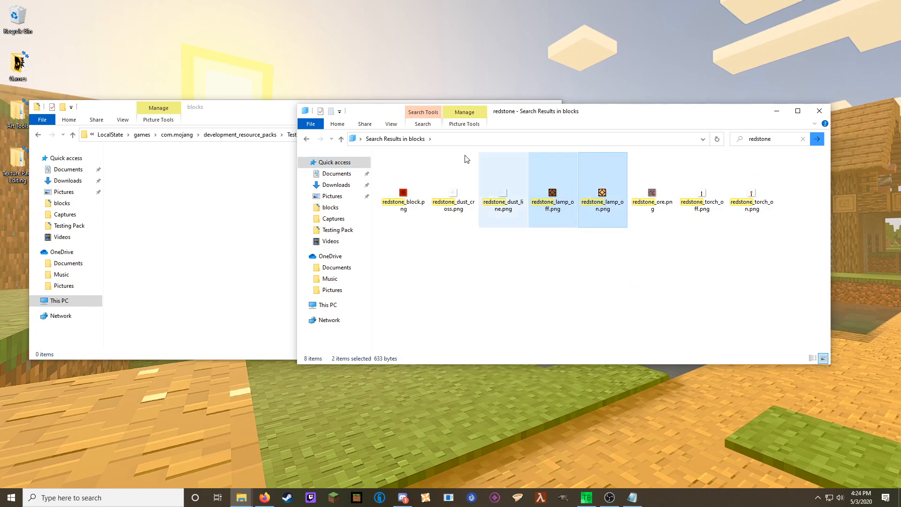
Paste the two redstone lamp textures into the in-progress Testing Pack's textures\blocks folder and place its window beside the other blocks window.
left_click(305, 140)
left_click(305, 140)
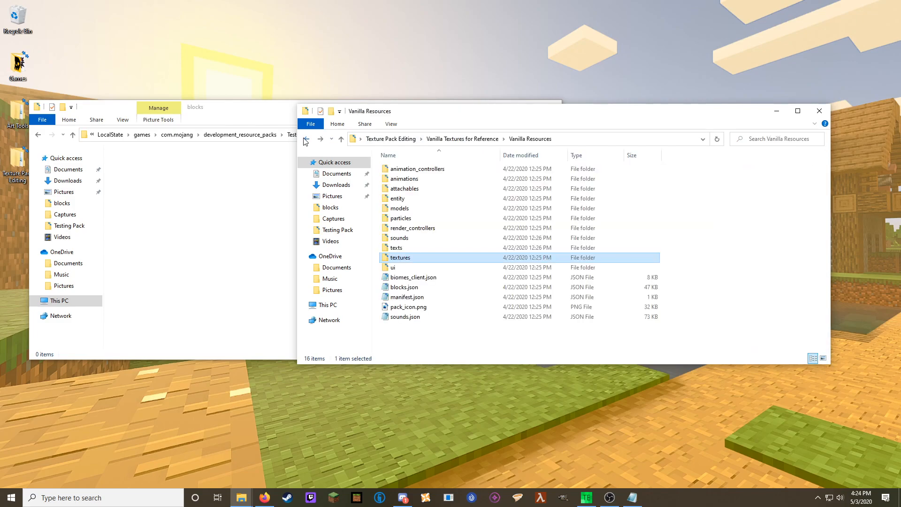
left_click(305, 140)
left_click(306, 139)
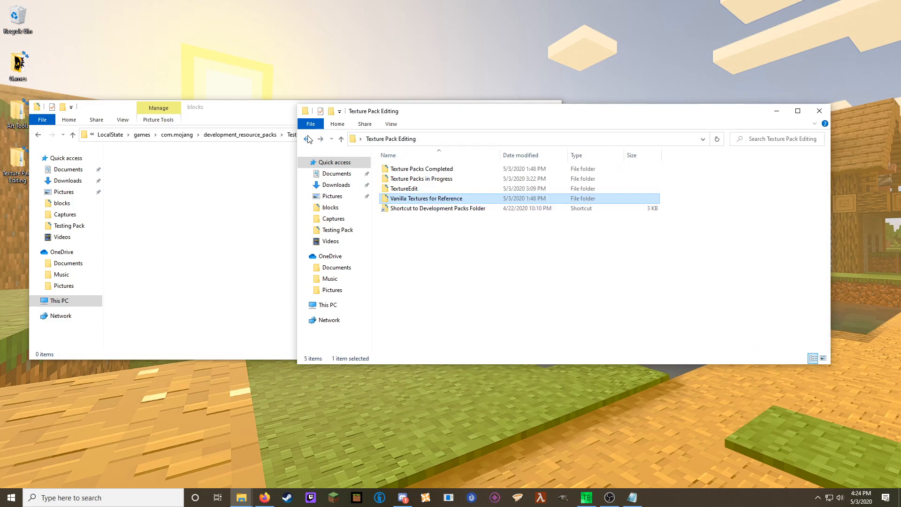
double_click(436, 183)
double_click(429, 175)
double_click(429, 176)
double_click(428, 176)
key("ctrl+v")
left_click_drag(549, 125, 704, 114)
left_click(658, 221)
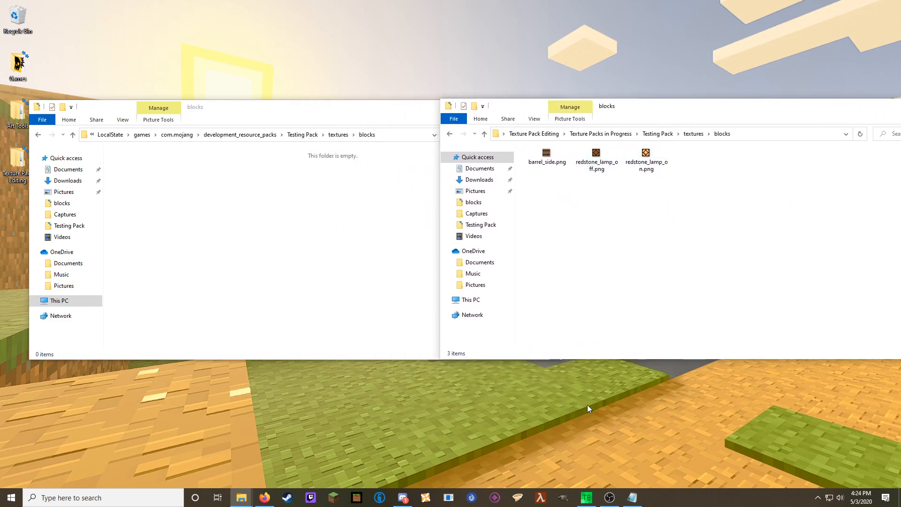
Switch to TextureEdit and open barrel_side.png from the in-progress Testing Pack's textures\blocks folder.
left_click(586, 497)
left_click(450, 184)
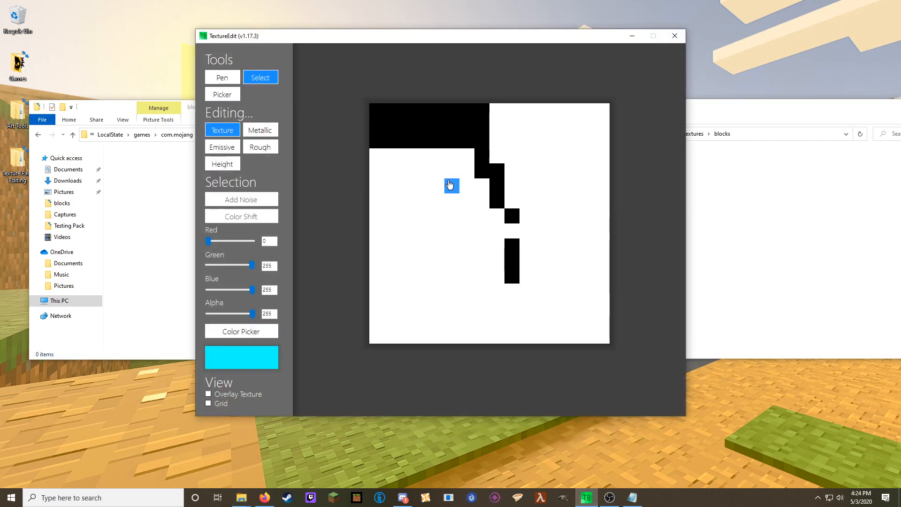
key("ctrl+o")
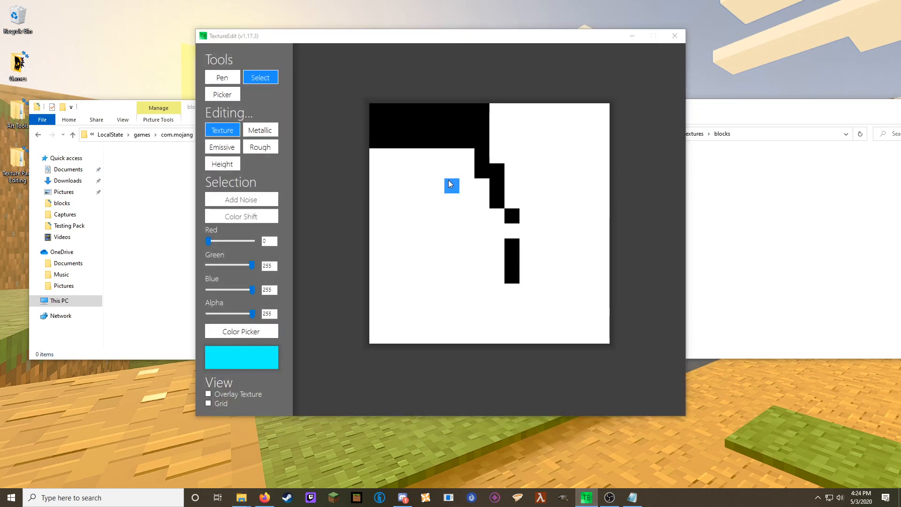
left_click(305, 105)
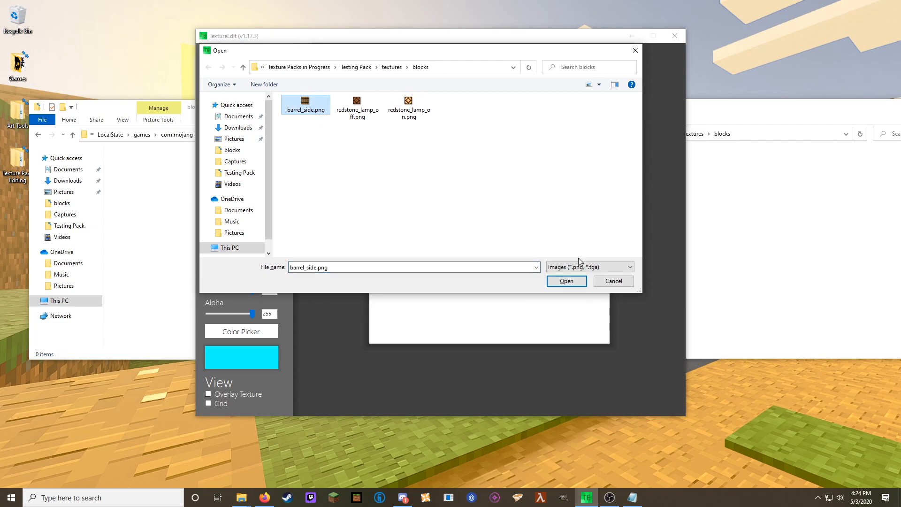
left_click(566, 281)
left_click(493, 149)
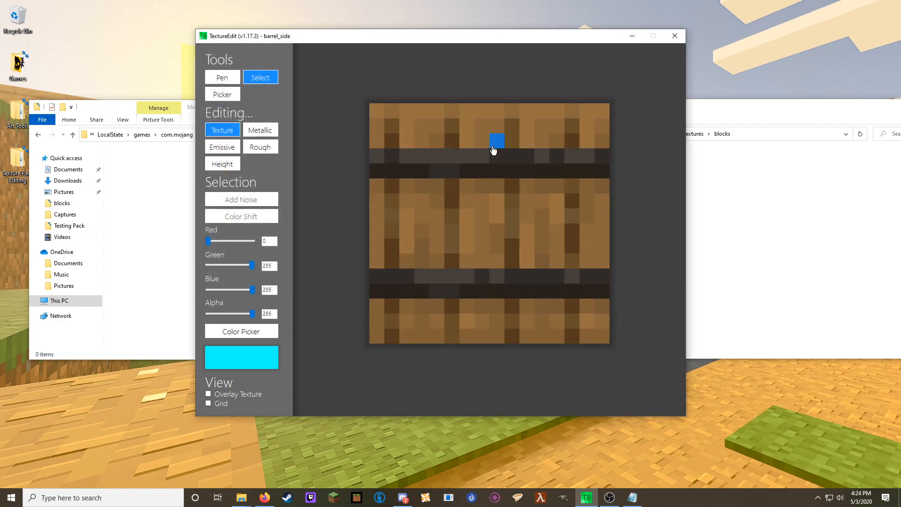
Examine the barrel texture and its metallic, roughness, emissive and height layers.
left_click(381, 116)
left_click_drag(381, 116, 589, 316)
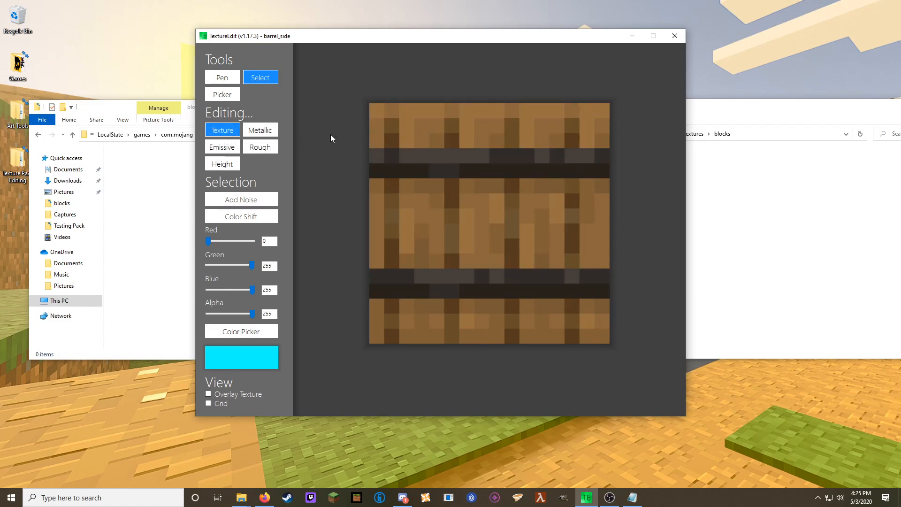
left_click(258, 131)
left_click(246, 148)
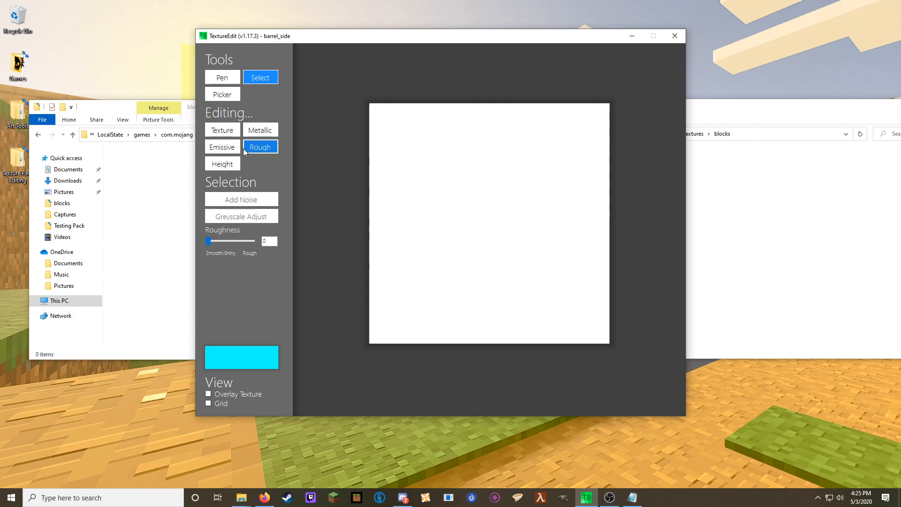
left_click(216, 148)
left_click(224, 167)
left_click(261, 132)
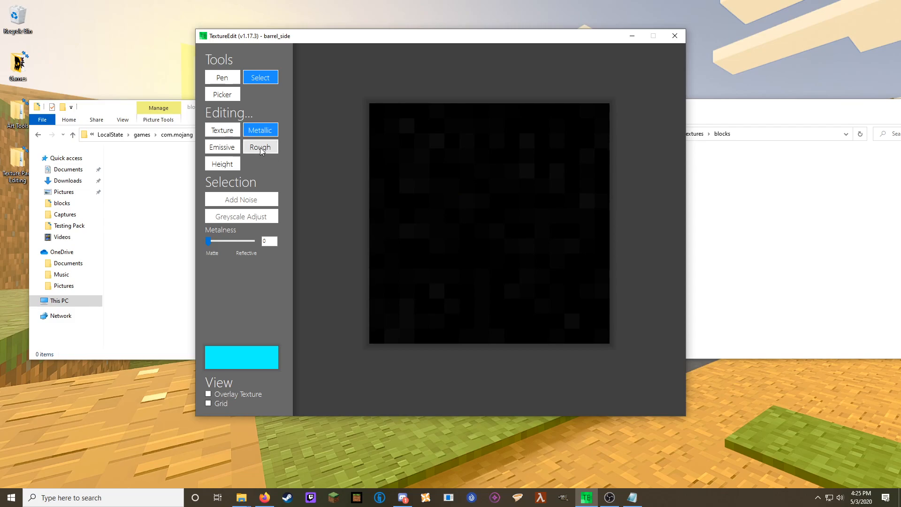
left_click(260, 147)
left_click(222, 146)
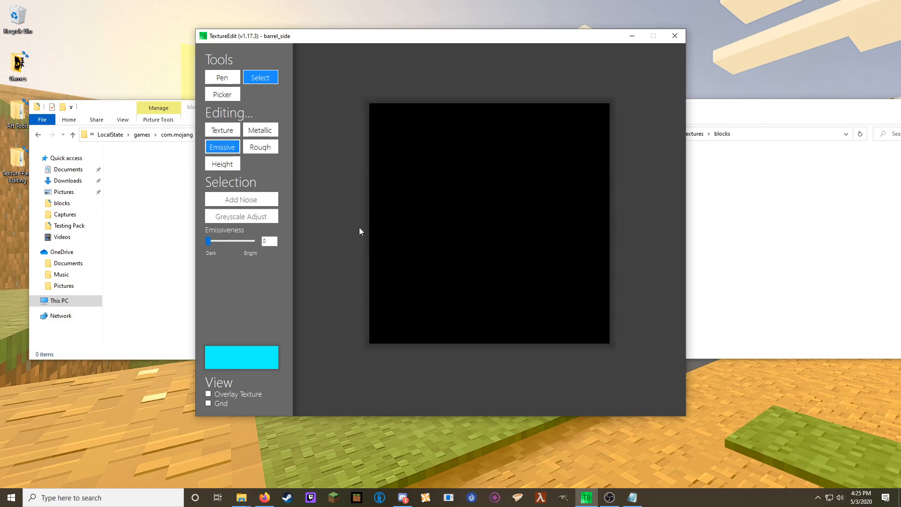
left_click(216, 166)
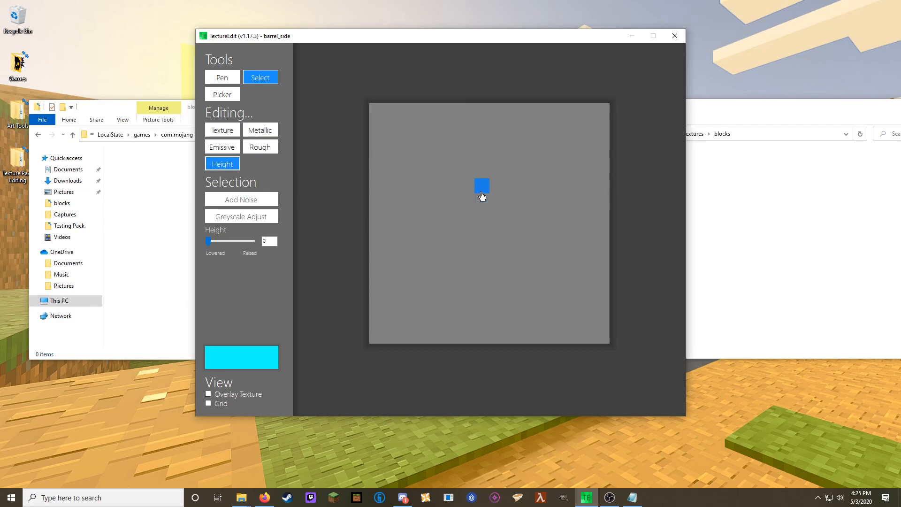
left_click(214, 132)
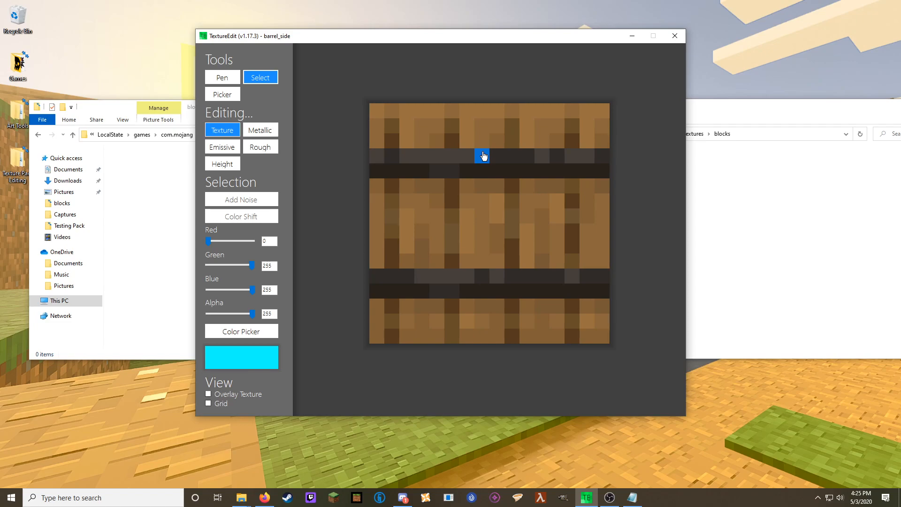
Try using the whole barrel texture as the height map by copying it onto the height layer, and compare the two layers.
left_click_drag(378, 112, 609, 339)
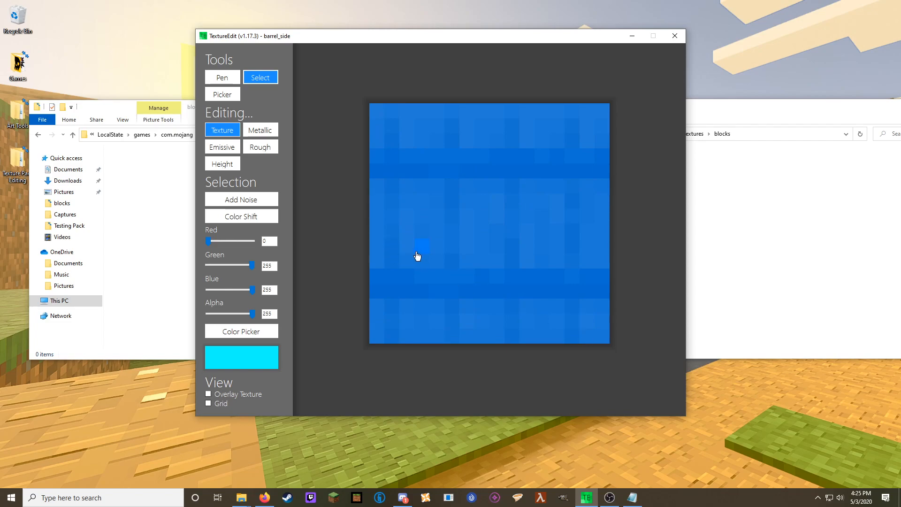
left_click(212, 165)
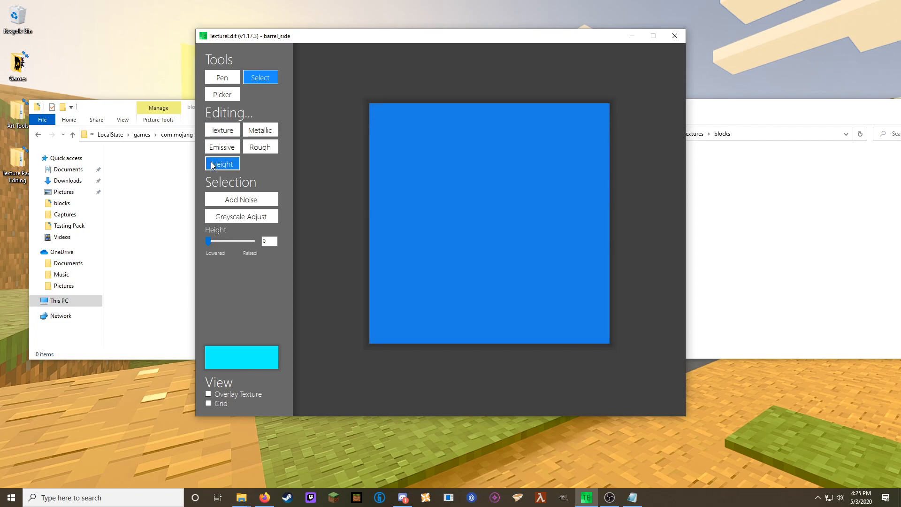
left_click(463, 291)
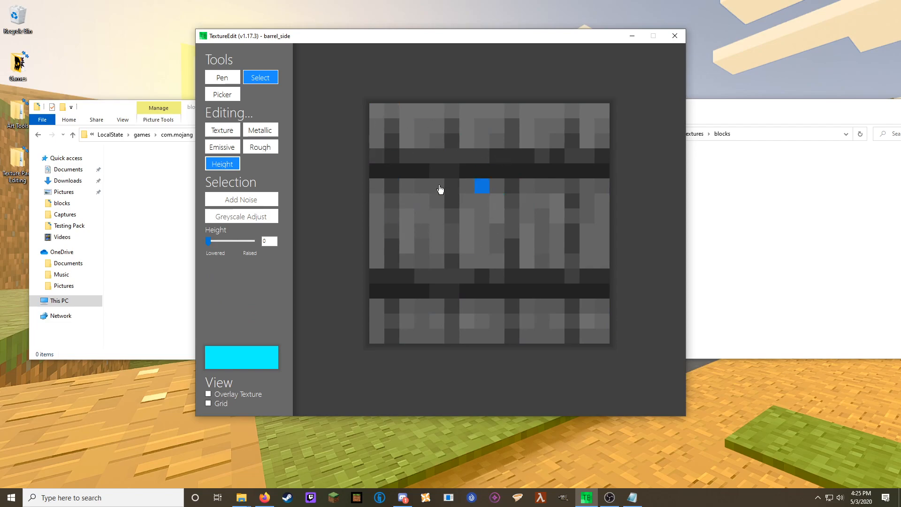
left_click(222, 130)
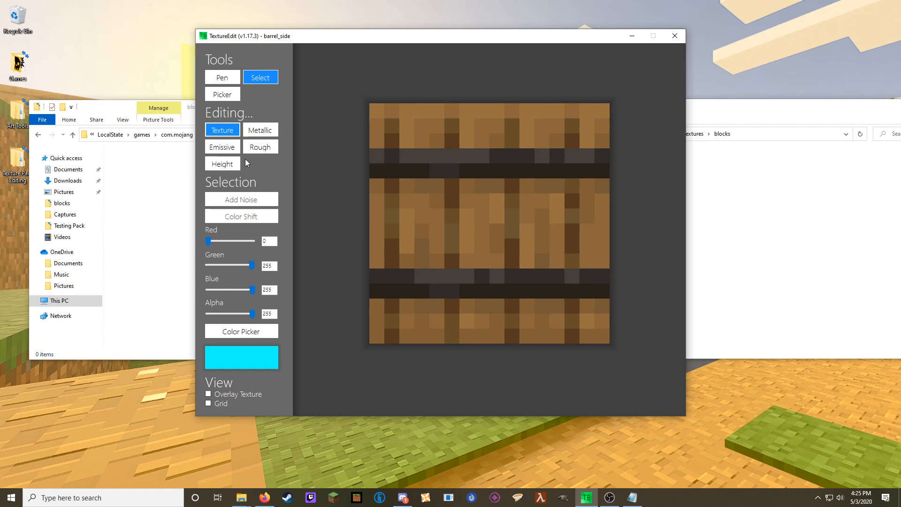
left_click(234, 164)
Set the entire height map of the barrel to 50%.
left_click_drag(379, 118, 421, 186)
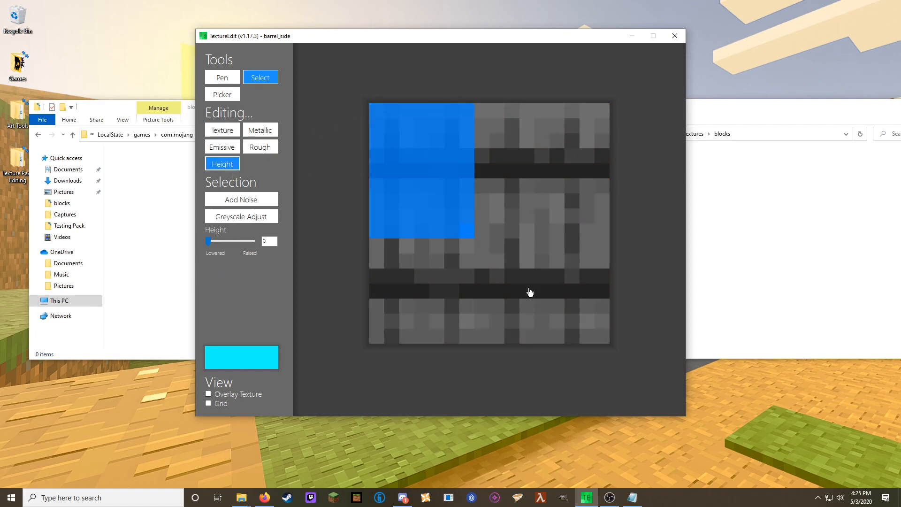
left_click_drag(519, 284, 600, 343)
left_click_drag(209, 241, 230, 241)
left_click(434, 273)
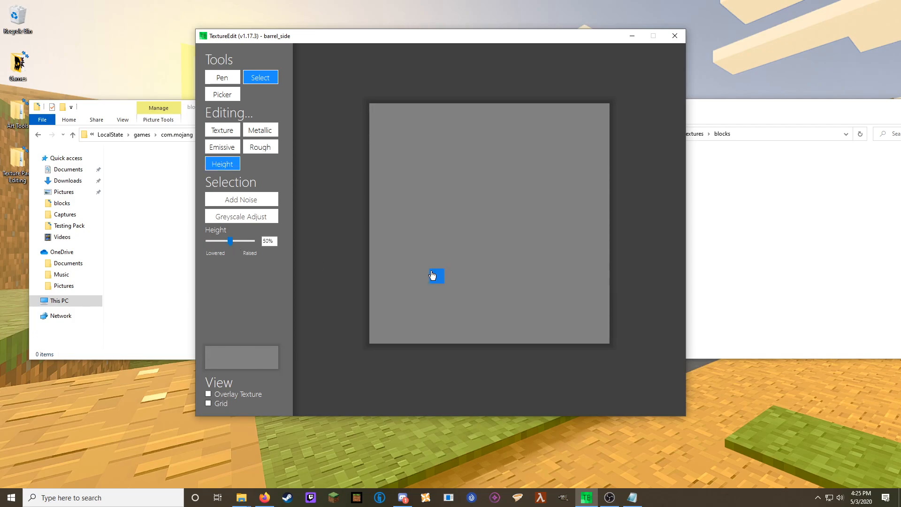
Overlay the texture on the height map and set the first full-width plank, three pixels wide, to 80% height.
left_click(208, 394)
left_click(497, 260)
left_click(436, 231)
left_click(412, 156)
left_click(406, 124)
left_click(404, 115)
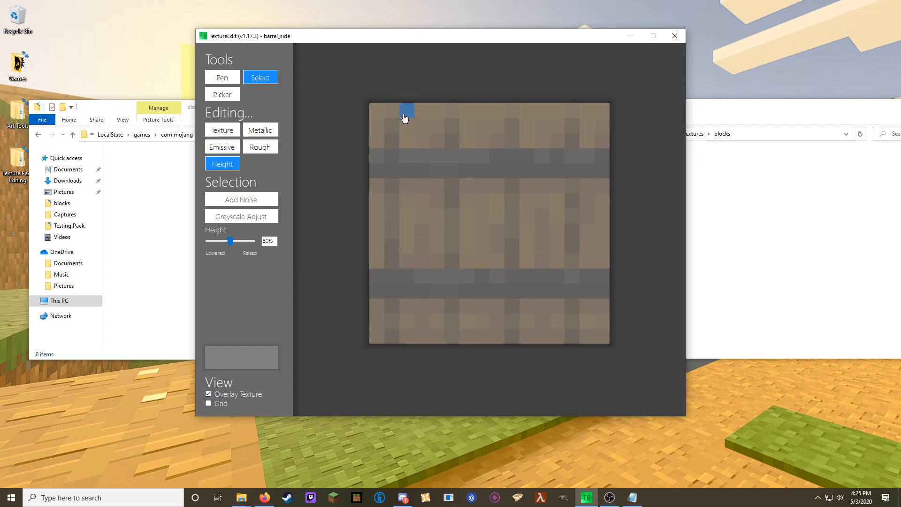
left_click_drag(404, 118, 440, 342)
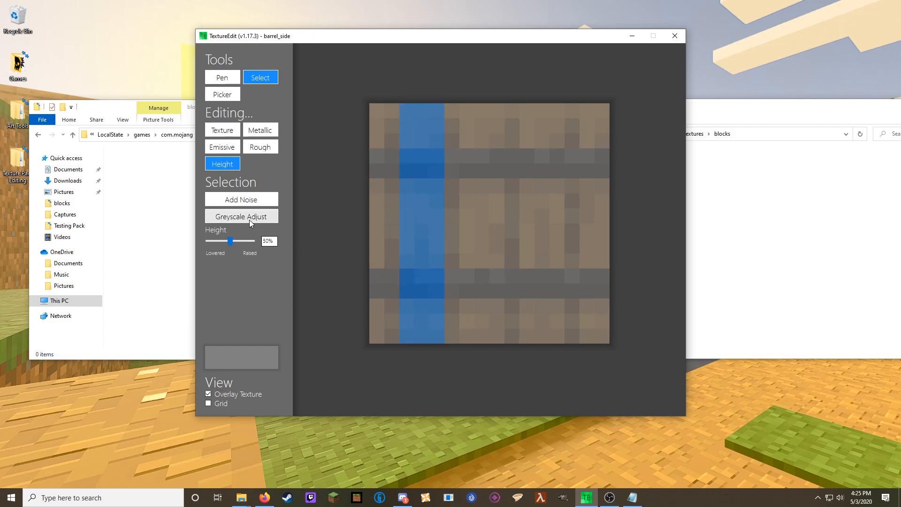
left_click_drag(227, 245, 244, 243)
Set the height of the second and third full-width barrel planks to 80%.
left_click(467, 126)
left_click_drag(467, 111, 501, 337)
left_click_drag(244, 239, 243, 238)
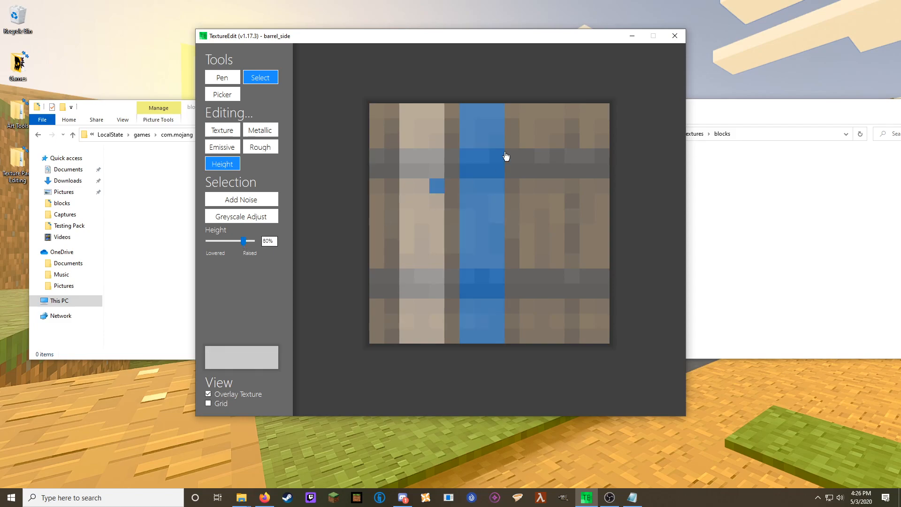
left_click(525, 116)
left_click_drag(527, 114, 561, 342)
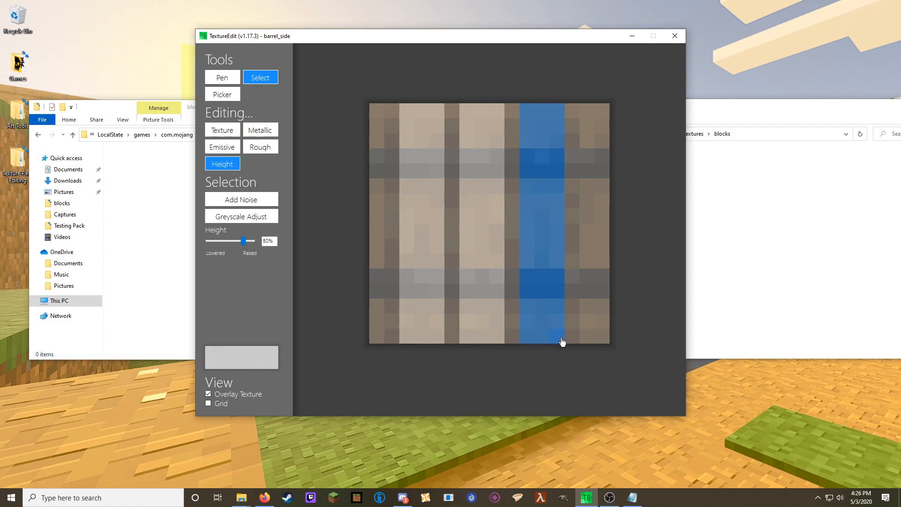
left_click_drag(242, 239, 242, 239)
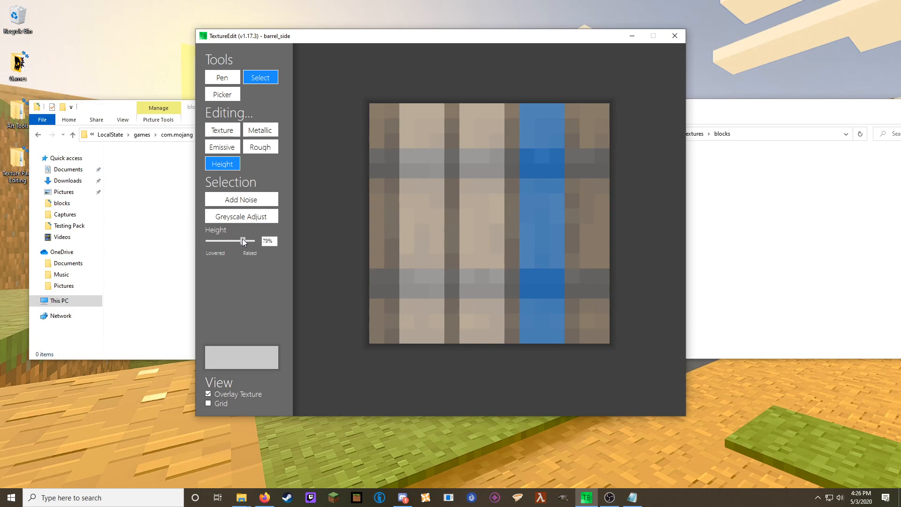
Set the height of the partial planks along both side edges of the barrel texture to 80%.
left_click_drag(586, 112, 607, 346)
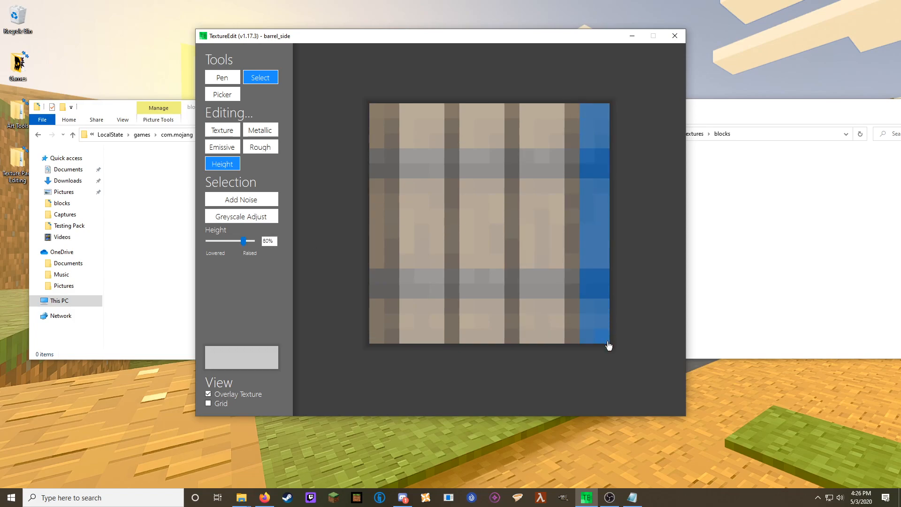
left_click_drag(243, 240, 243, 240)
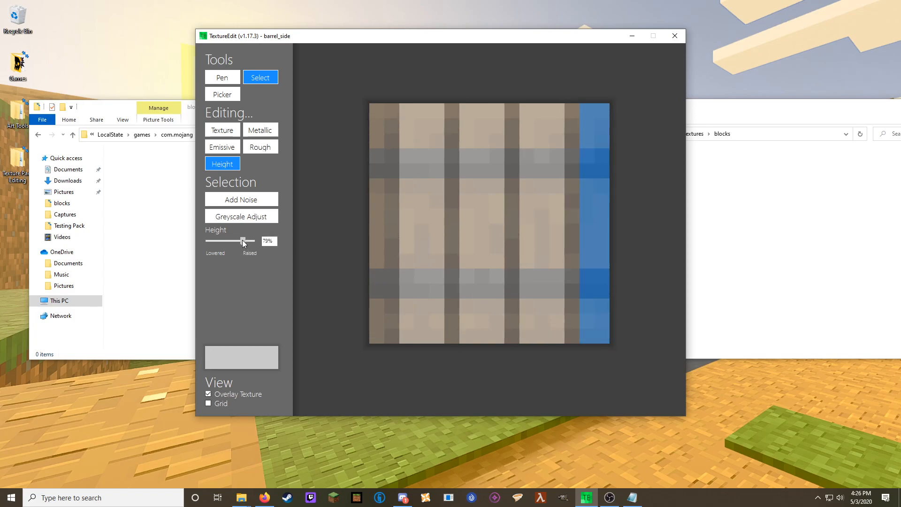
left_click_drag(377, 111, 373, 346)
left_click_drag(242, 239, 240, 240)
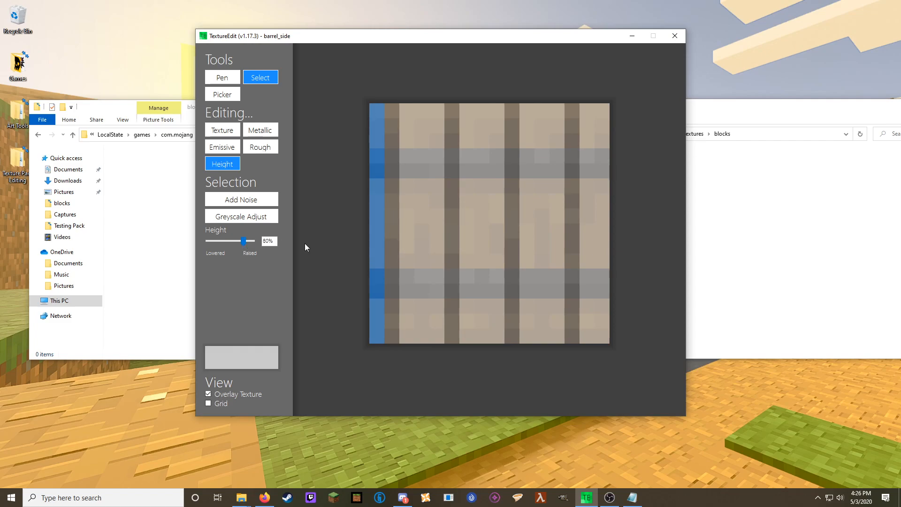
Select the four dark vertical gaps between the planks together and lower their height to 0%.
left_click(452, 249)
mouse_move(389, 109)
left_mouse_down()
mouse_move(402, 276)
mouse_move(388, 347)
mouse_move(392, 115)
left_mouse_up()
left_click_drag(453, 111, 453, 340)
left_click_drag(495, 336, 511, 106)
left_click_drag(570, 107, 573, 342)
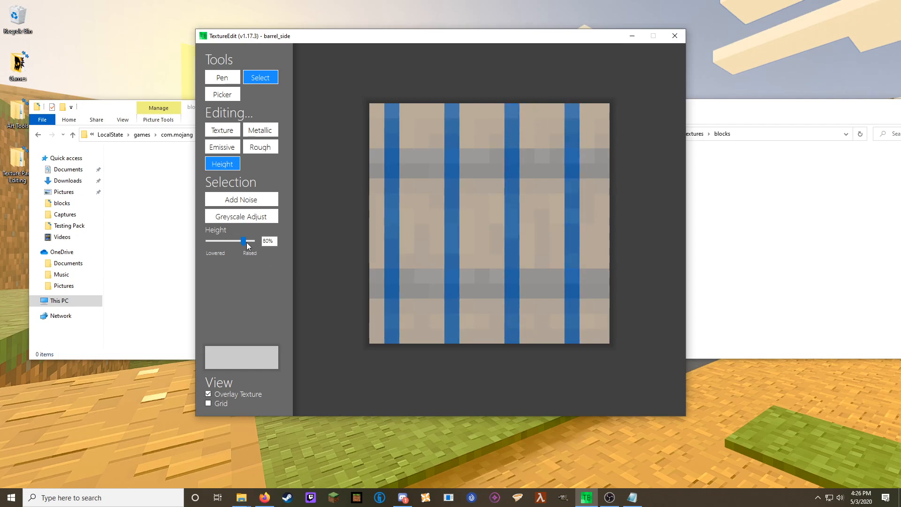
left_click_drag(242, 241, 208, 241)
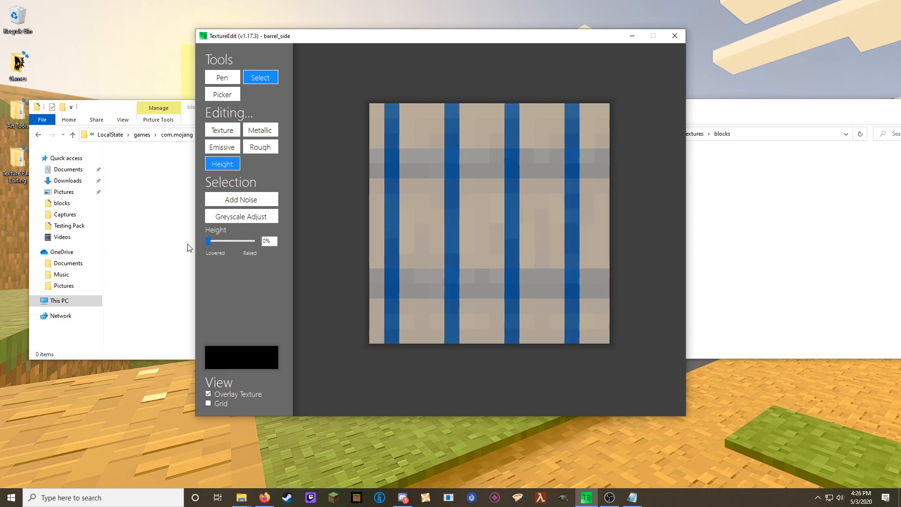
left_click(480, 254)
Raise the height of both horizontal metal bands across the barrel to 100%.
left_click_drag(375, 159, 600, 177)
left_click_drag(208, 242, 252, 240)
left_click_drag(377, 276, 638, 298)
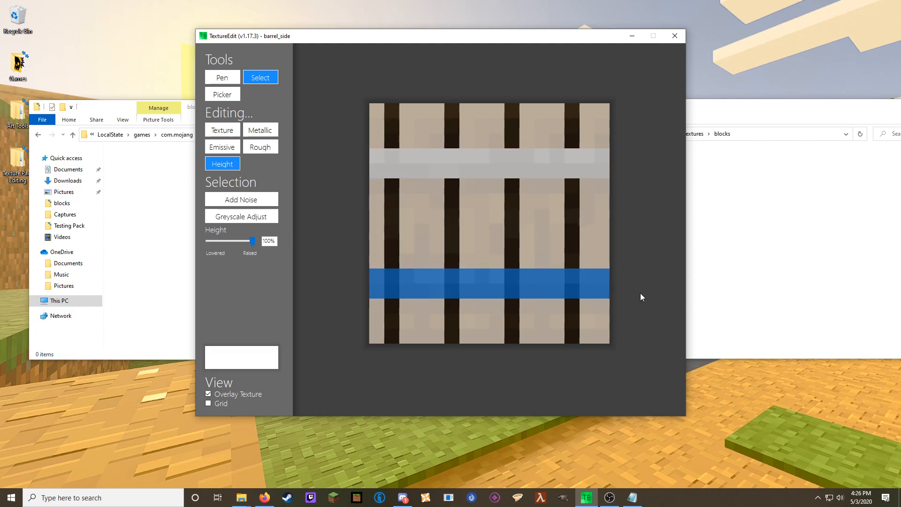
left_click(252, 242)
left_click(498, 235)
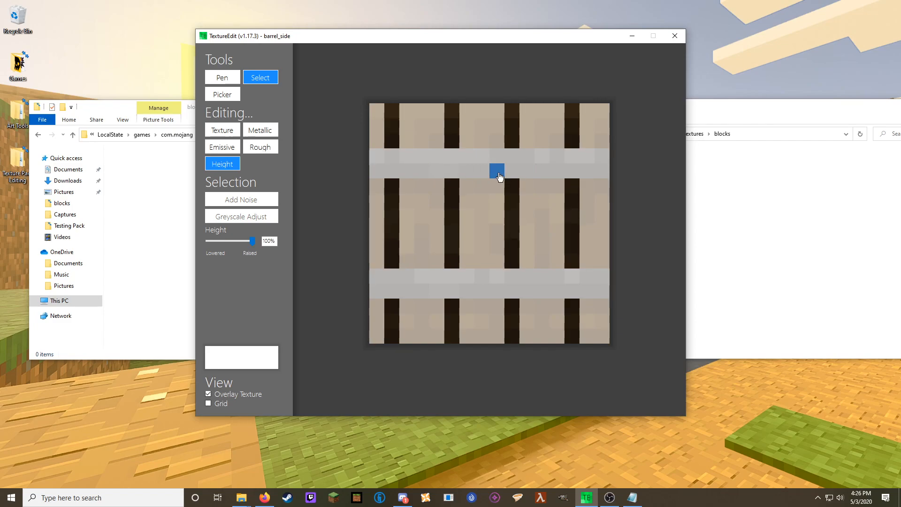
Set the metalness of both horizontal bands to 50% on the metallic layer.
left_click(260, 133)
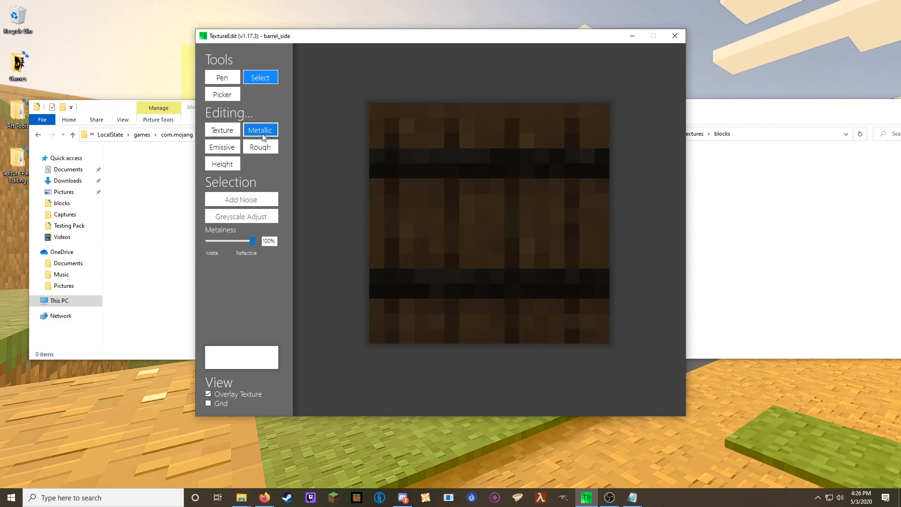
left_click_drag(602, 179, 376, 159)
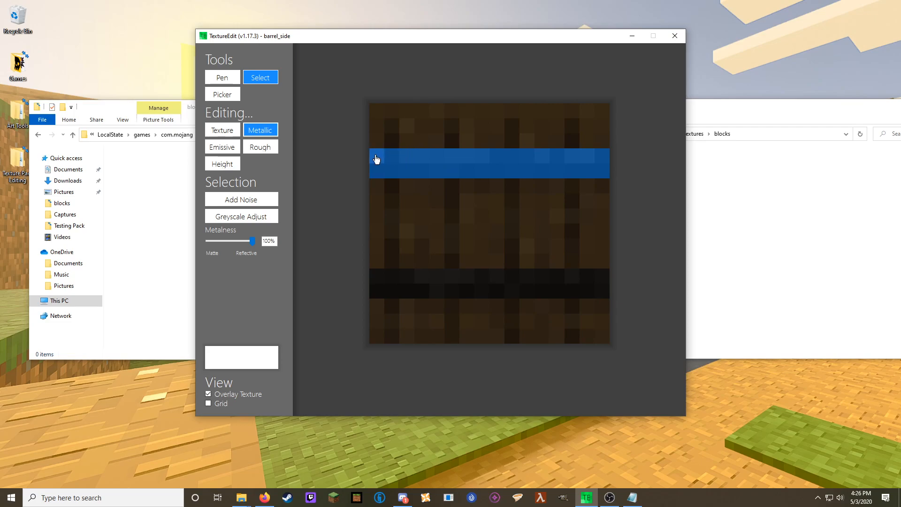
left_click_drag(252, 240, 230, 242)
left_click(406, 246)
left_click(376, 276)
left_click_drag(377, 276, 607, 295)
left_click_drag(230, 240, 231, 240)
left_click(403, 230)
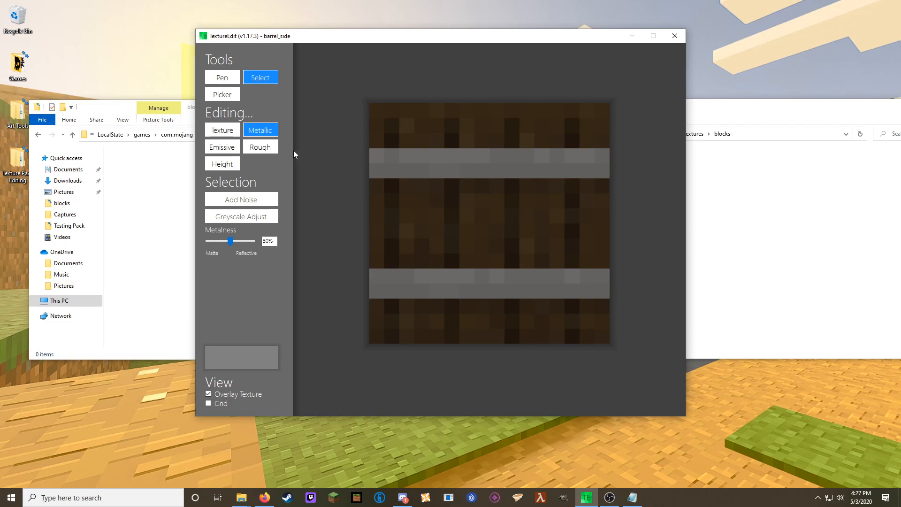
Set the roughness of both horizontal metal bands to 40% on the roughness layer.
left_click(260, 147)
left_click_drag(378, 157, 600, 183)
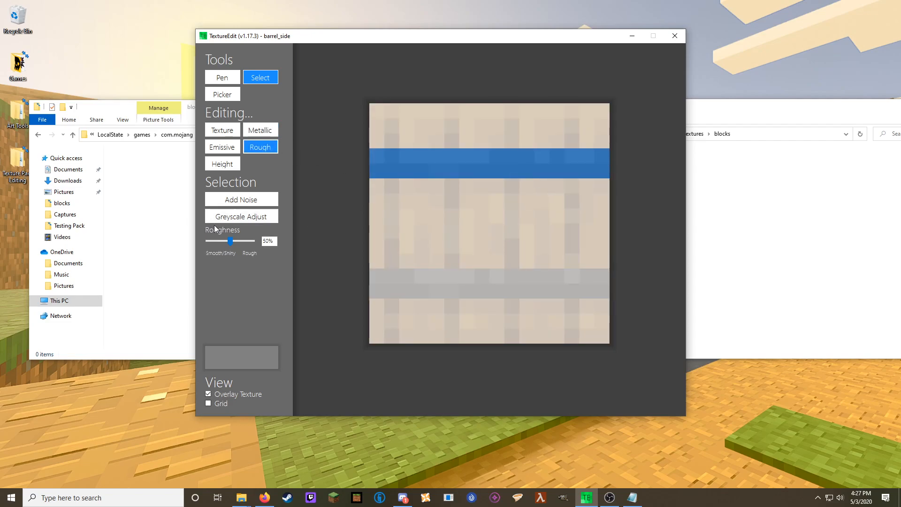
left_click_drag(228, 239, 225, 242)
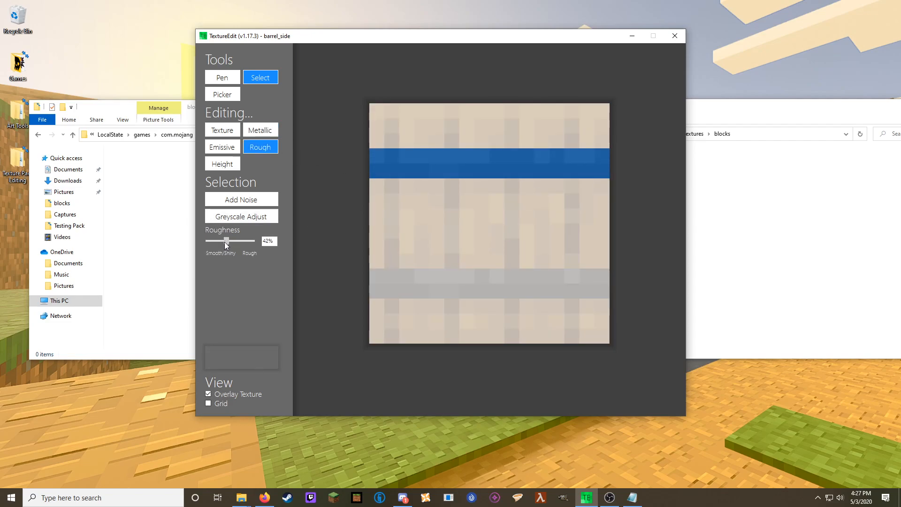
left_click_drag(378, 272, 605, 292)
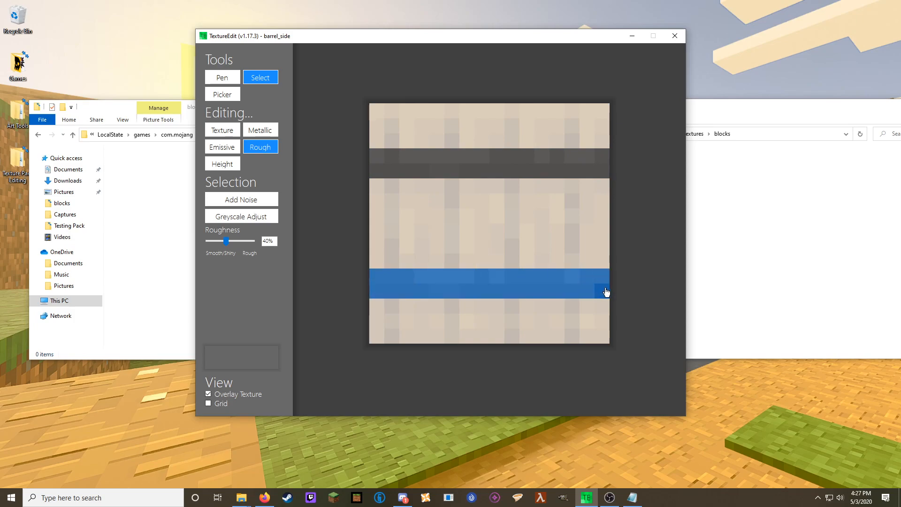
left_click_drag(226, 241, 226, 241)
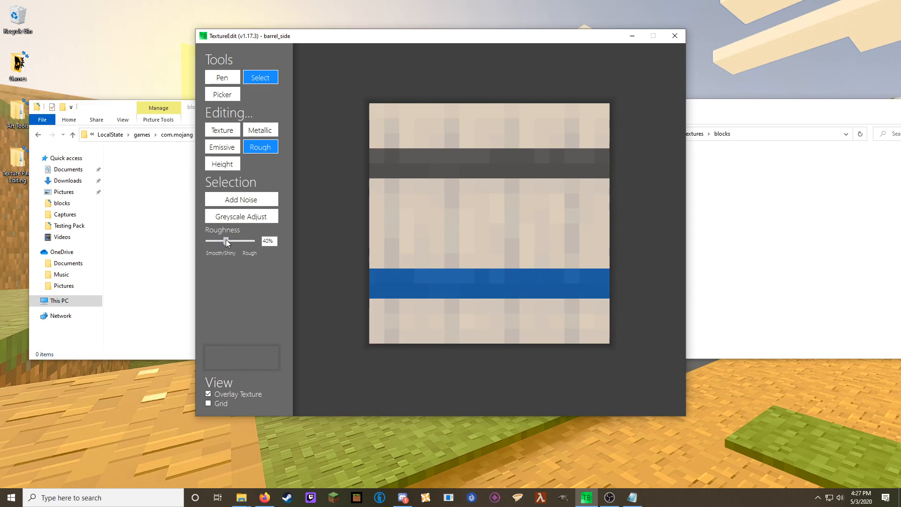
Check the barrel's metallic, roughness and emissive layers and save the texture as barrel_side.png in Testing Pack's blocks folder, replacing the existing file.
left_click(474, 257)
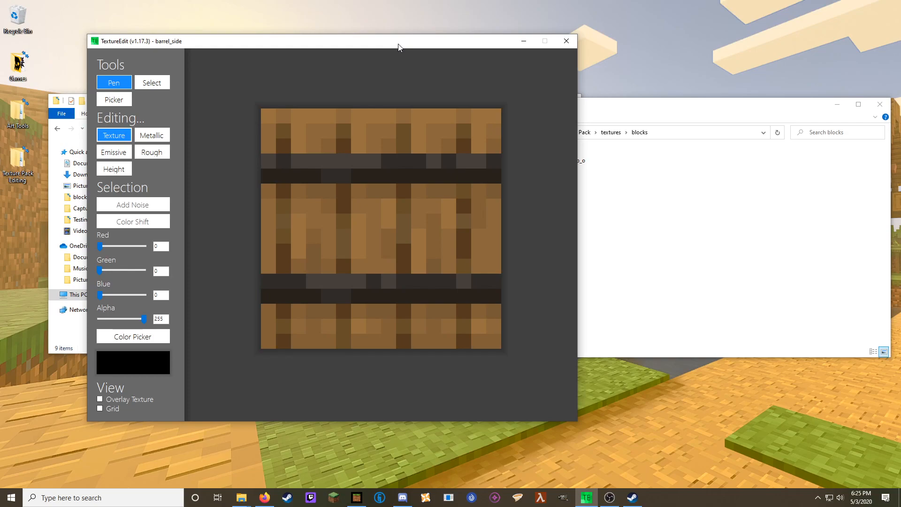
left_click(146, 135)
left_click(151, 153)
left_click(117, 154)
left_click(114, 136)
key("ctrl+s")
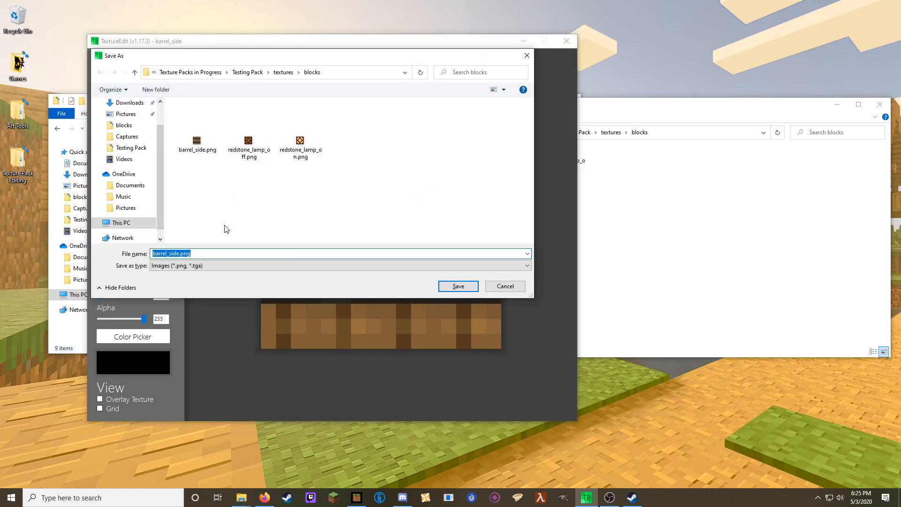
left_click_drag(284, 61, 333, 54)
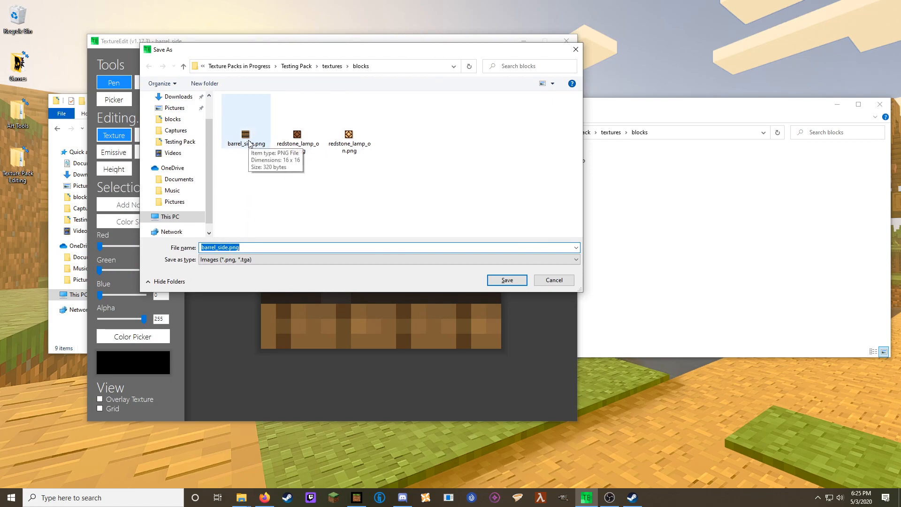
left_click(504, 280)
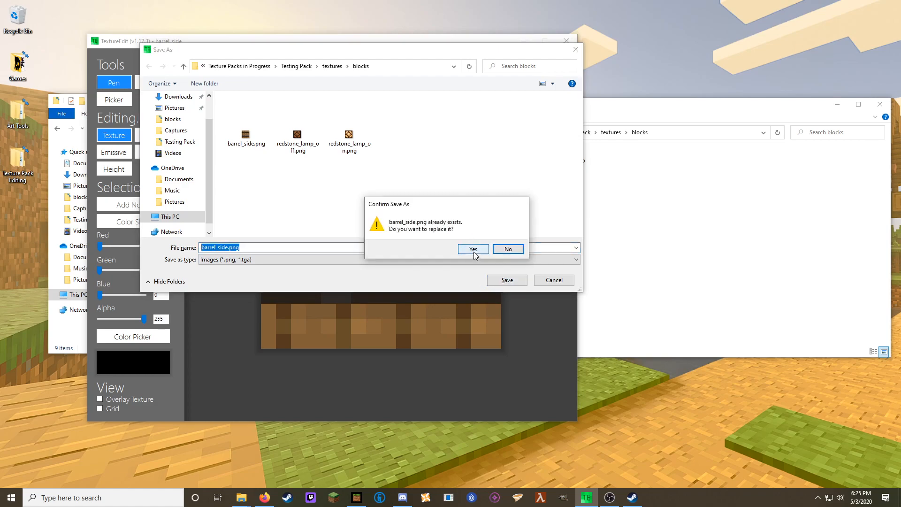
left_click(471, 250)
Examine barrel_side.png and its barrel_side_mer.png and barrel_side_normal.png companion files in the work-in-progress blocks folder.
left_click(717, 285)
left_click(517, 201)
left_click(560, 202)
left_click(517, 203)
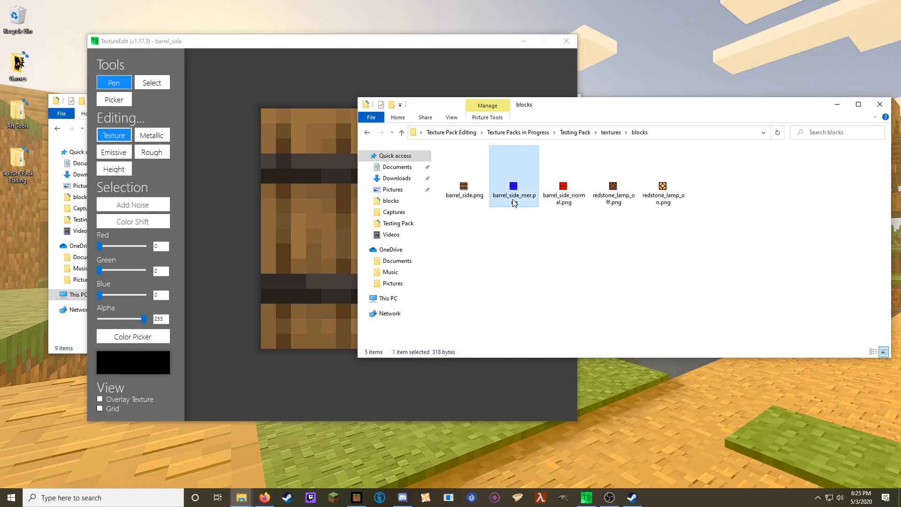
left_click(568, 202)
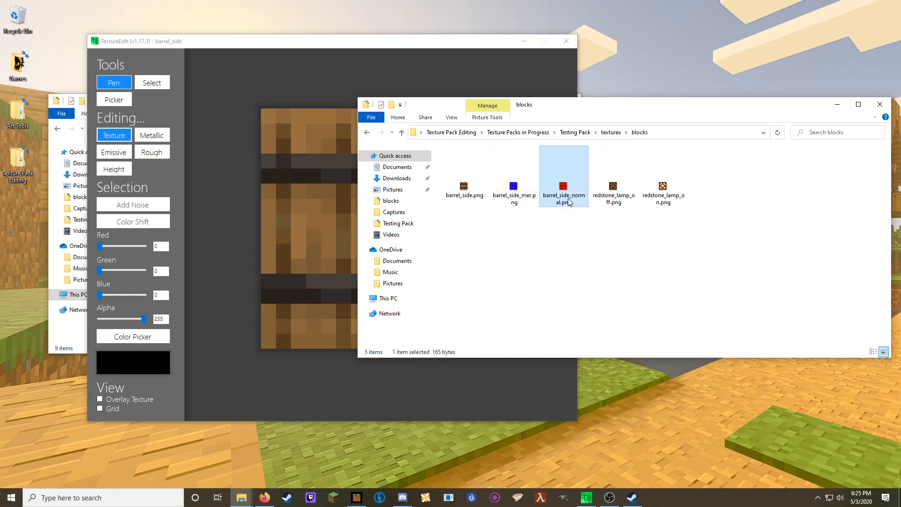
left_click(513, 199)
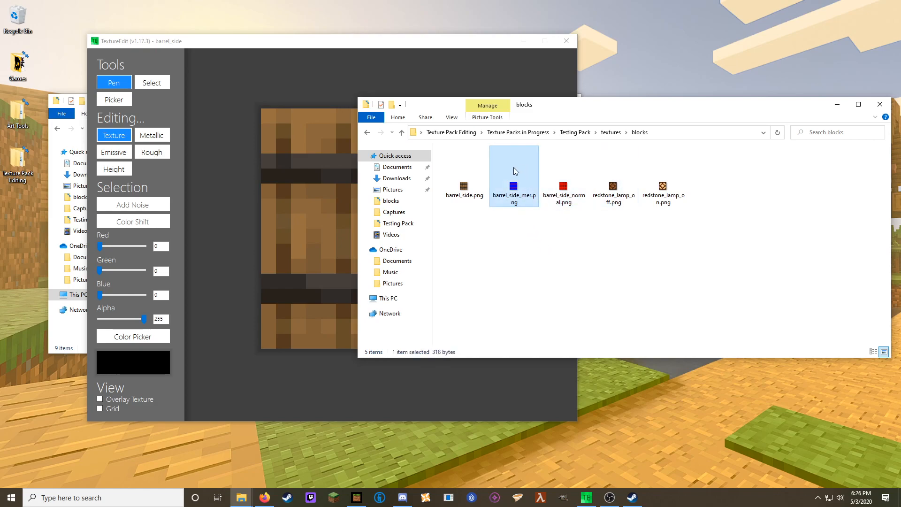
left_click_drag(514, 186, 138, 142)
left_click(567, 200)
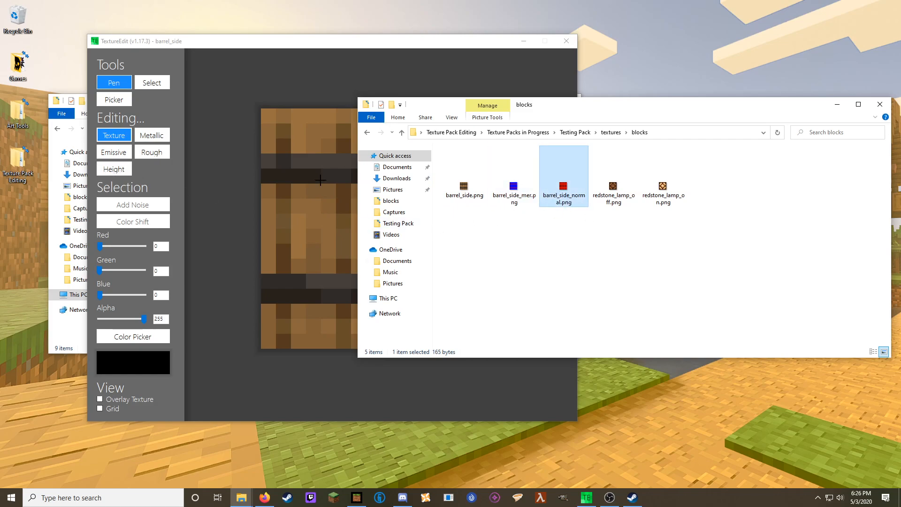
left_click(537, 229)
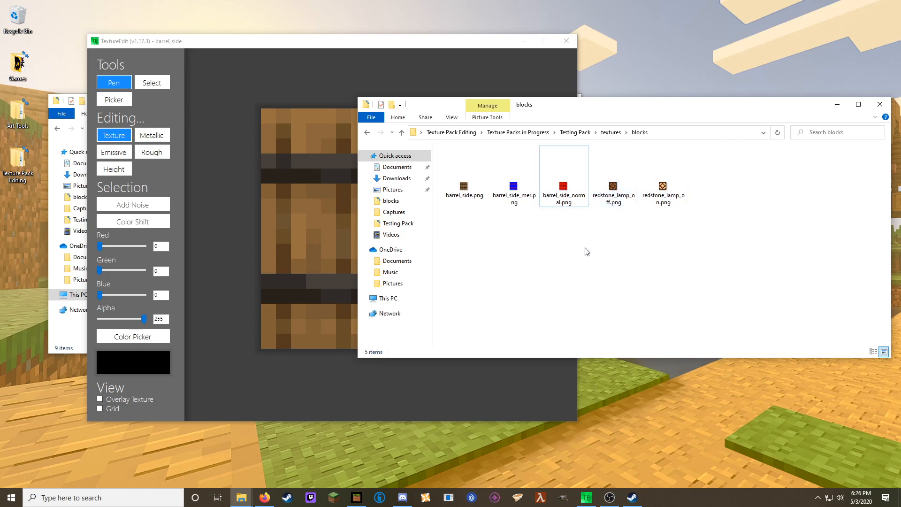
left_click(512, 189)
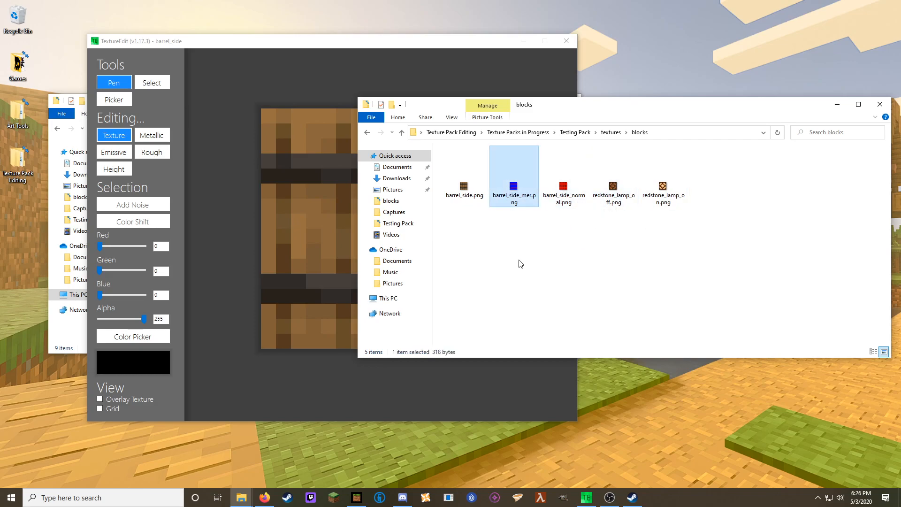
left_click(562, 193)
left_click(520, 264)
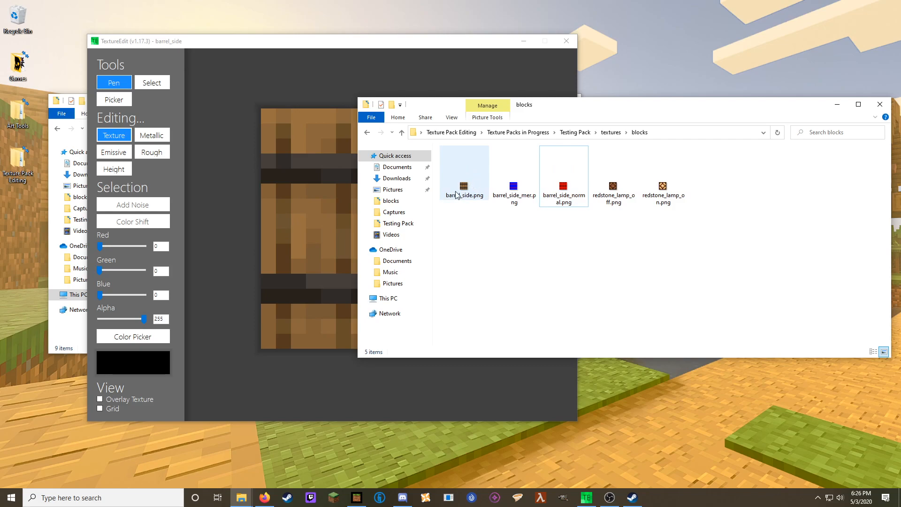
left_click(463, 188)
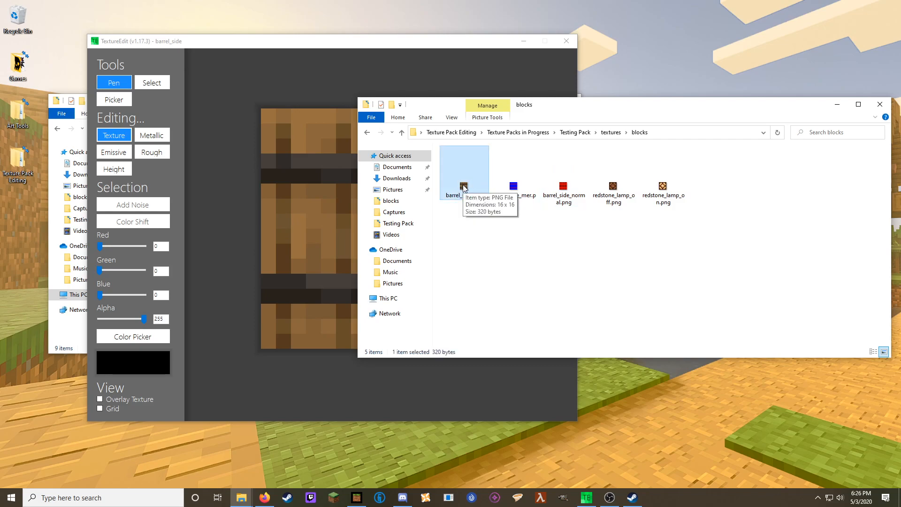
left_click(515, 189)
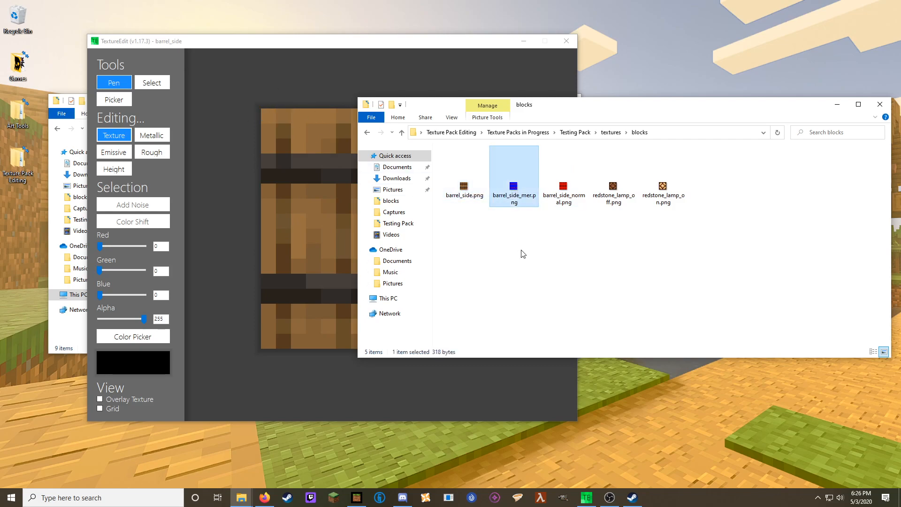
left_click(562, 192)
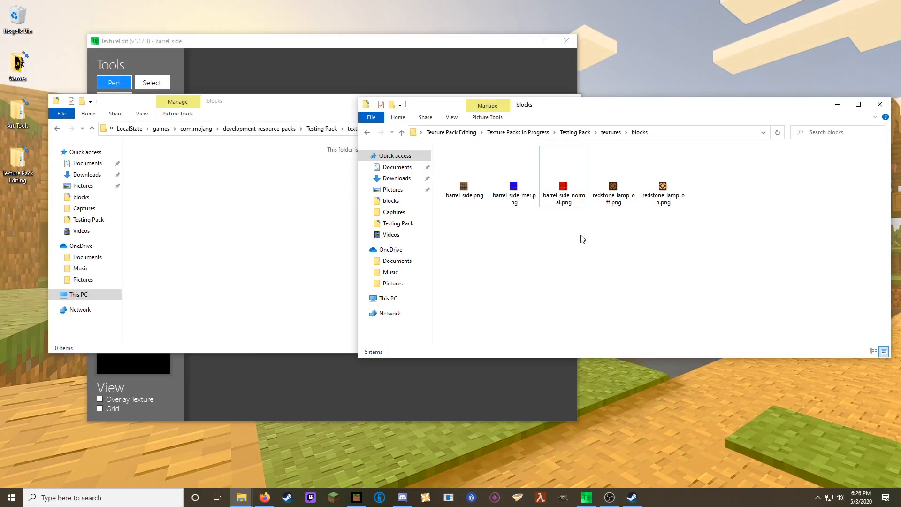
Copy the three barrel_side files into the blocks folder of Testing Pack under development_resource_packs.
left_click_drag(586, 240, 443, 142)
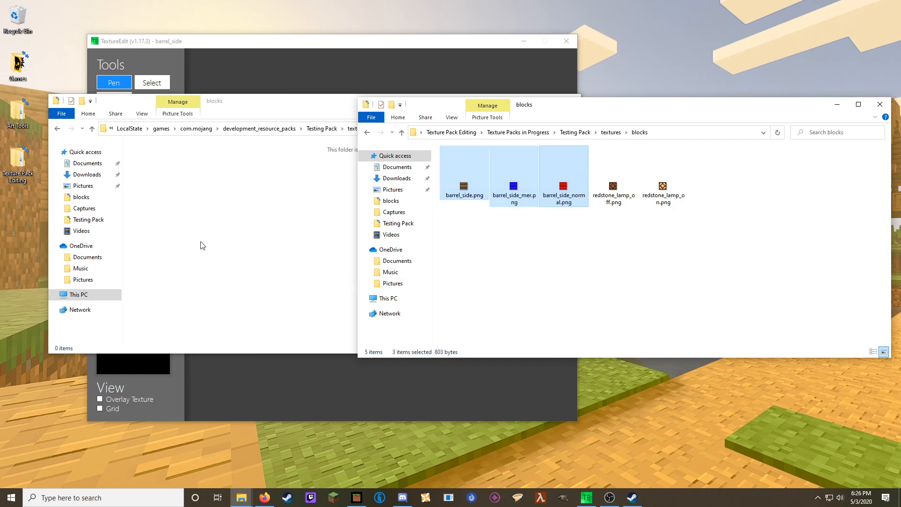
left_click(256, 250)
key("ctrl+v")
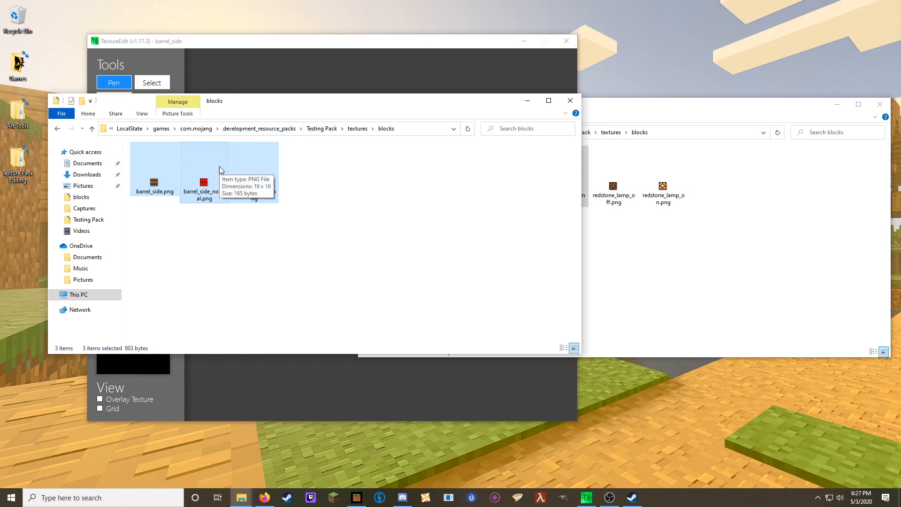
left_click(619, 279)
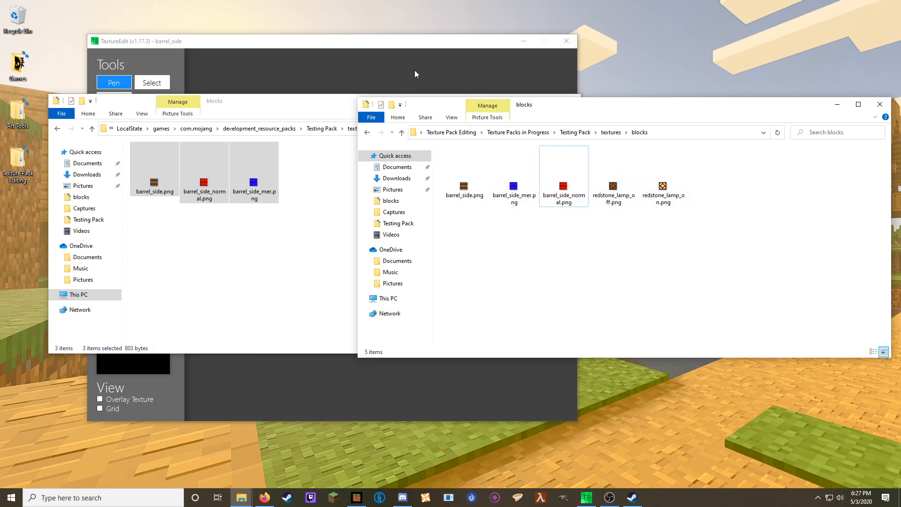
Switch to TextureEdit and open redstone_lamp_off.png from the work-in-progress blocks folder.
left_click(412, 46)
key("ctrl+o")
left_click(407, 137)
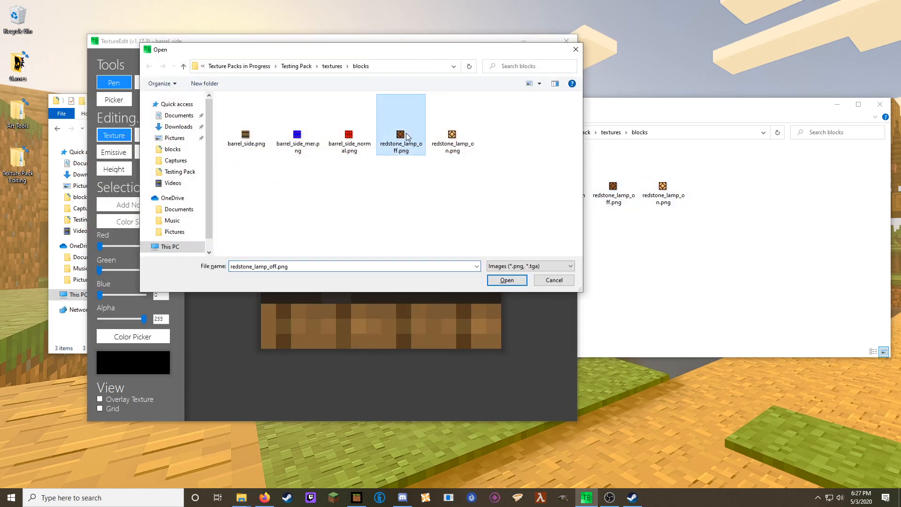
left_click(508, 279)
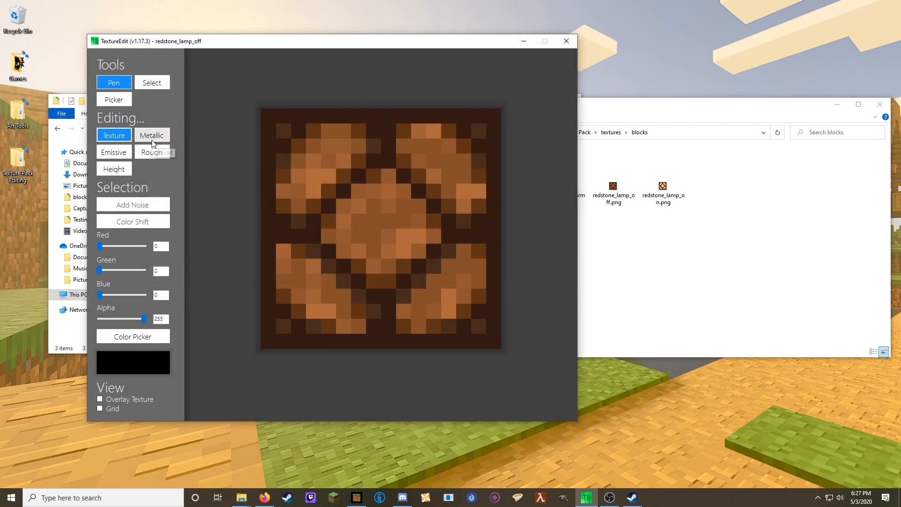
Examine the emissive, height, metallic and roughness layers of the redstone lamp for data left over from the barrel.
left_click(147, 152)
left_click(117, 152)
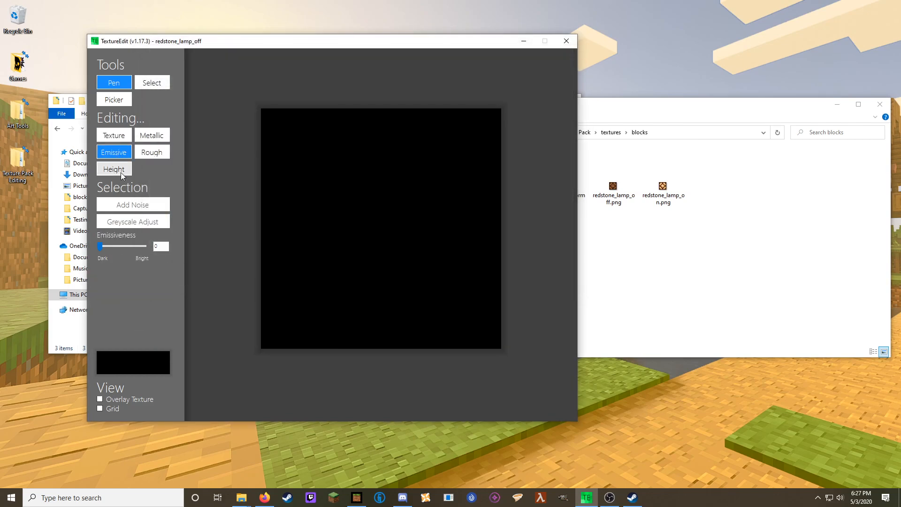
left_click(120, 172)
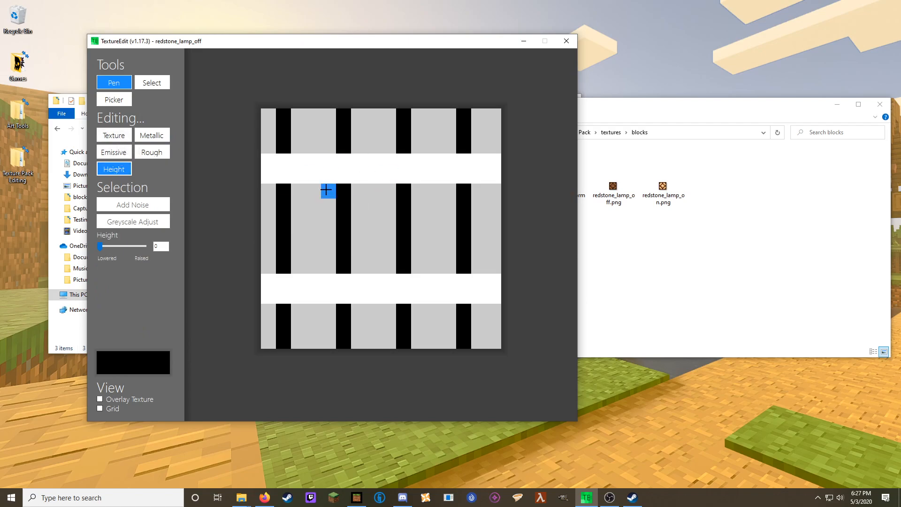
left_click(151, 153)
left_click(151, 136)
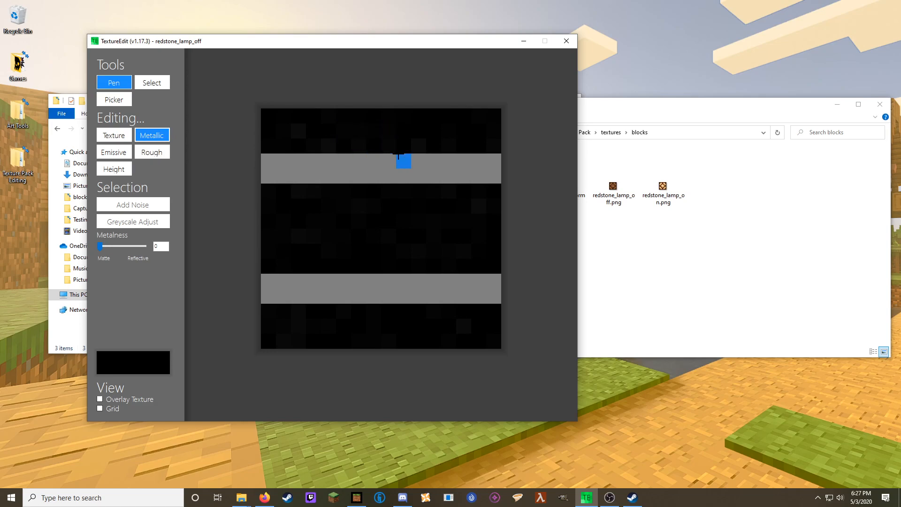
left_click(148, 154)
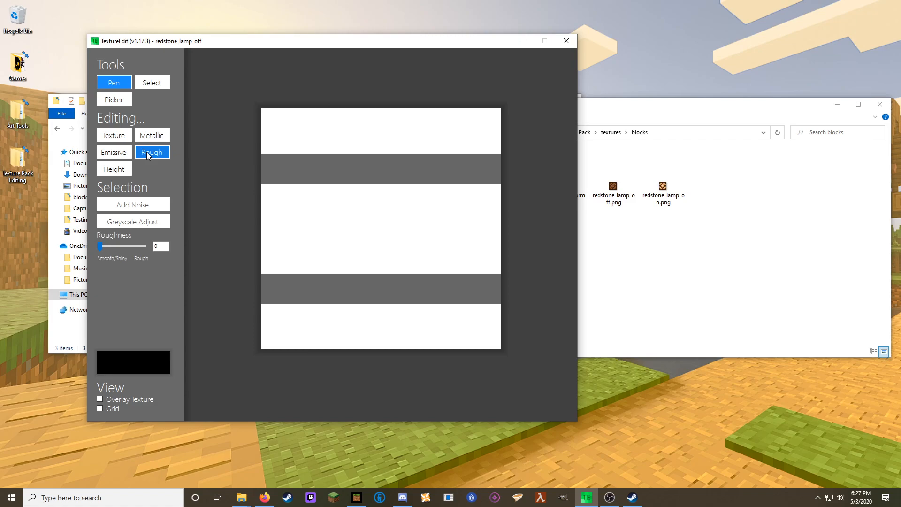
left_click(125, 174)
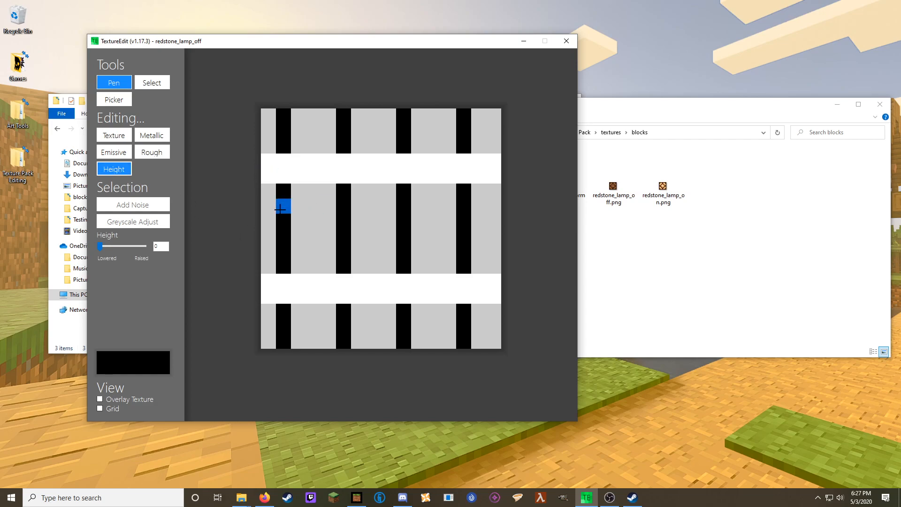
left_click(113, 135)
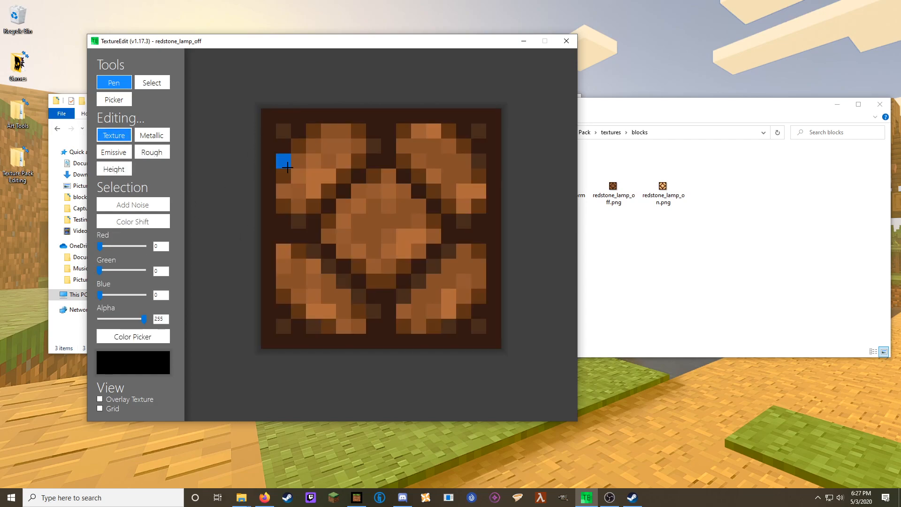
left_click(105, 171)
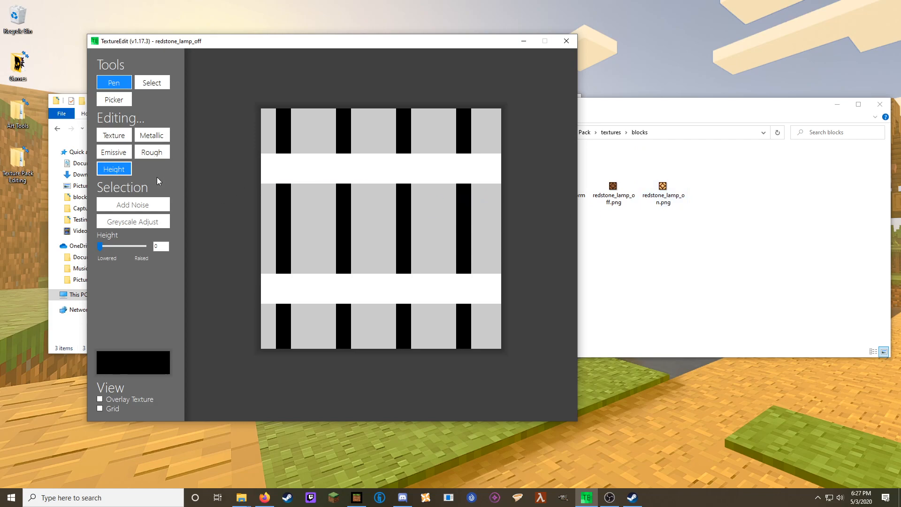
left_click(146, 154)
left_click(119, 169)
left_click(130, 136)
Copy the whole redstone lamp colour texture and paste it over the entire height layer.
left_click(162, 83)
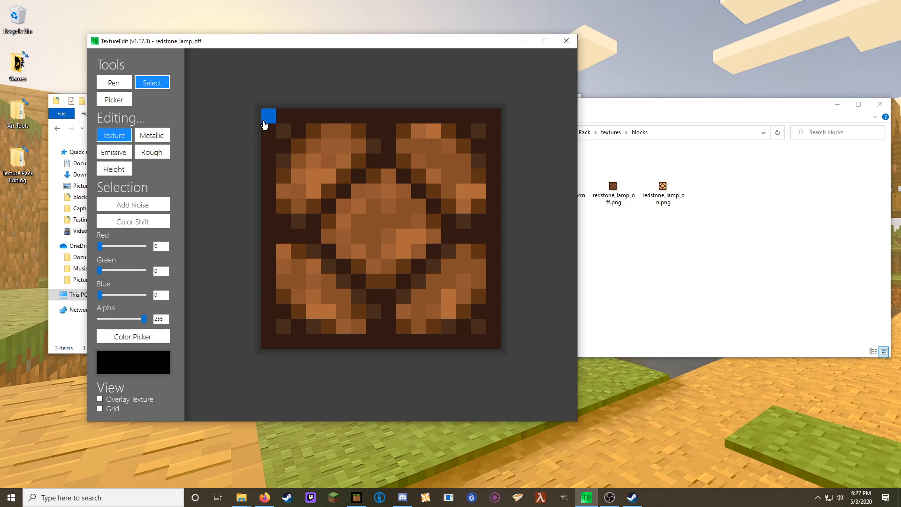
left_click_drag(265, 123, 500, 342)
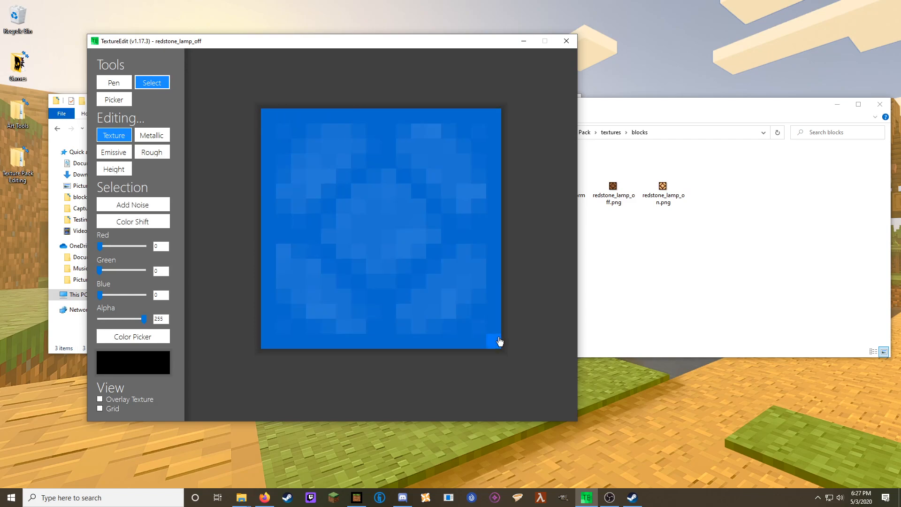
left_click(114, 171)
left_click(302, 266)
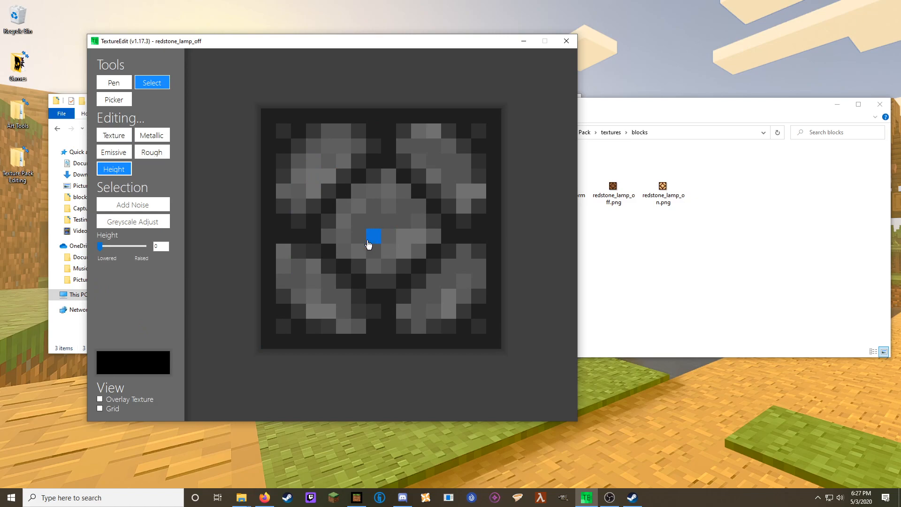
Set the roughness of the entire redstone lamp texture to 100% on the roughness layer.
left_click(160, 154)
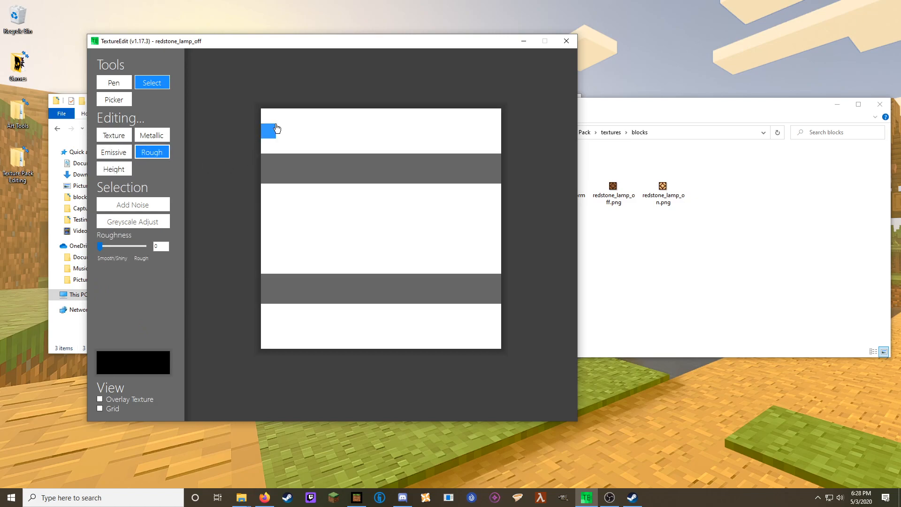
left_click_drag(269, 115, 506, 350)
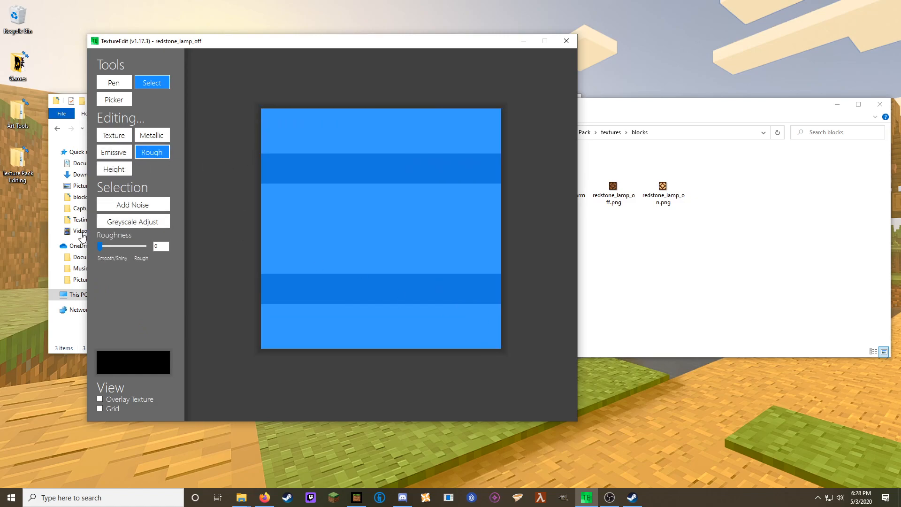
left_click_drag(100, 249, 197, 253)
left_click(326, 262)
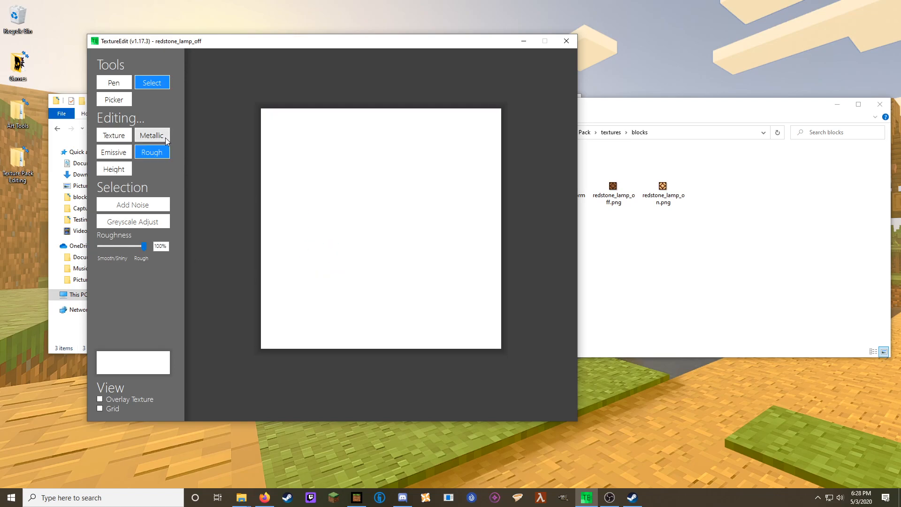
Set the metalness of the entire redstone lamp texture to 0% on the metallic layer.
left_click(161, 137)
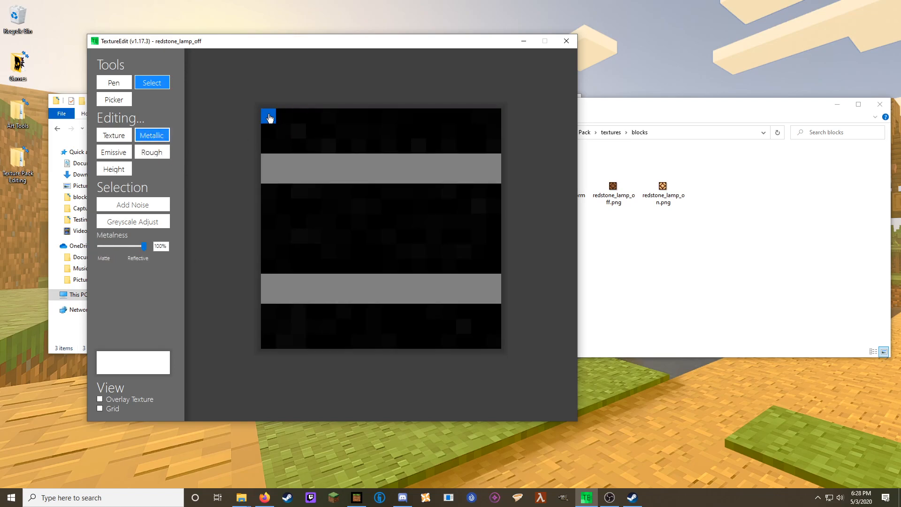
left_click_drag(267, 118, 497, 347)
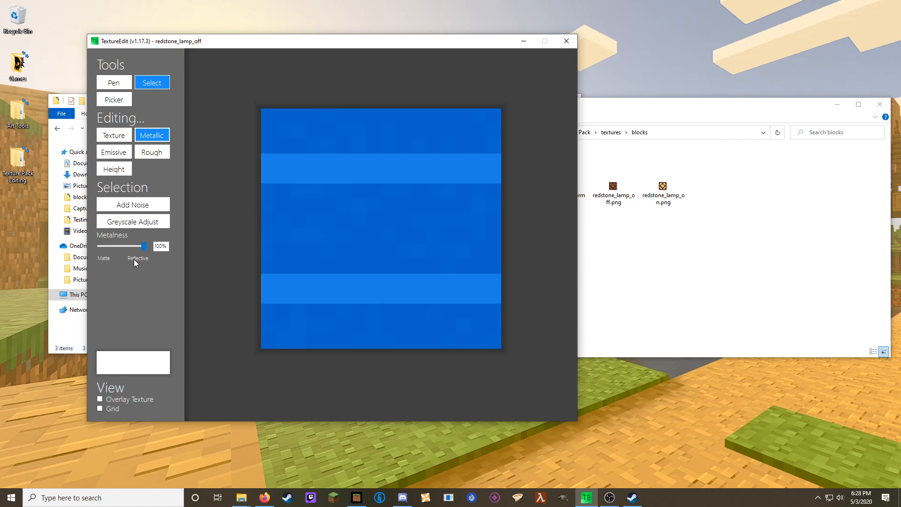
left_click_drag(144, 249, 100, 248)
left_click(352, 246)
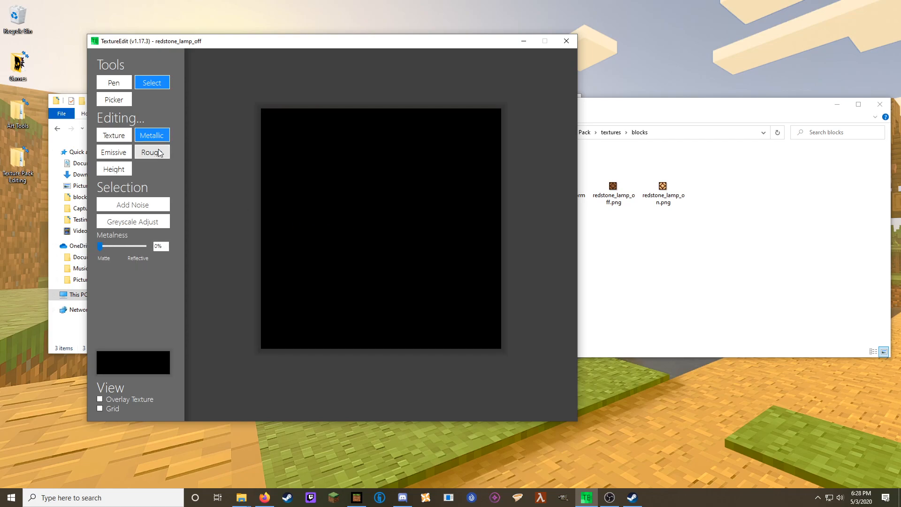
Review the unlit redstone lamp's layers and save the texture set over redstone_lamp_off.png in the blocks folder.
left_click(152, 152)
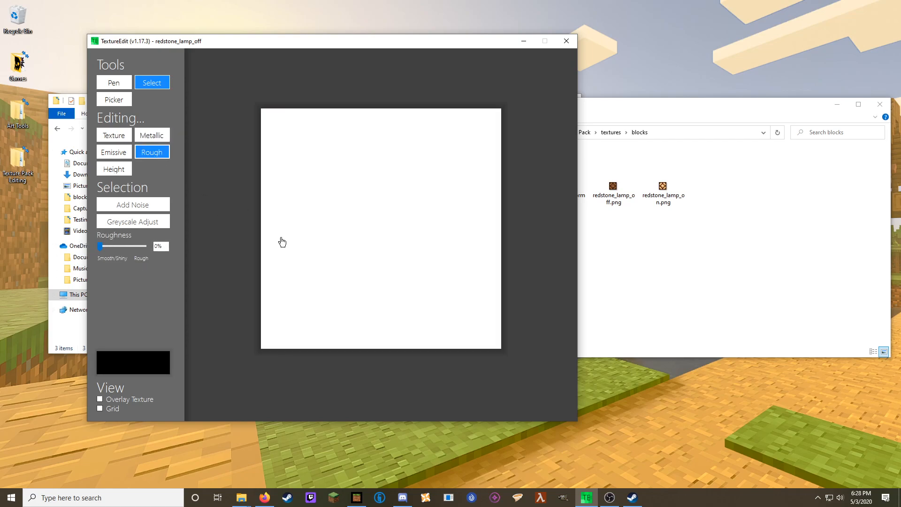
left_click(152, 135)
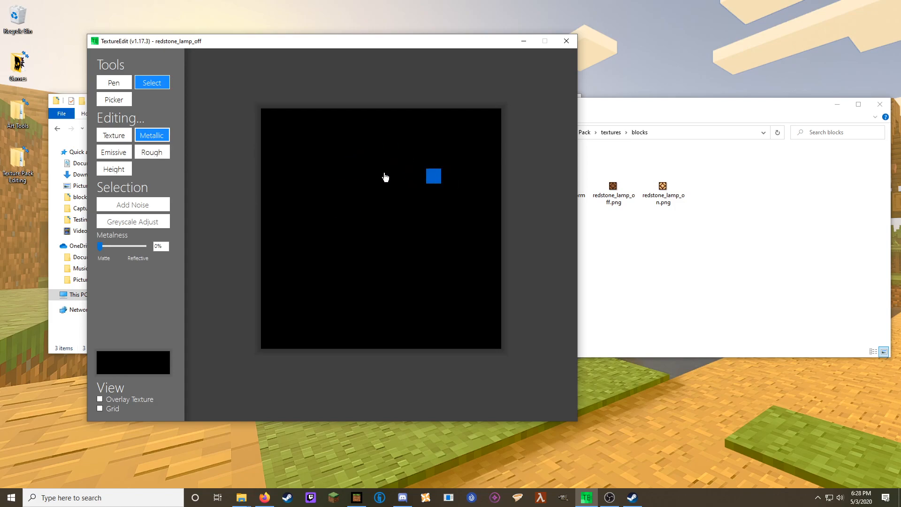
left_click(125, 151)
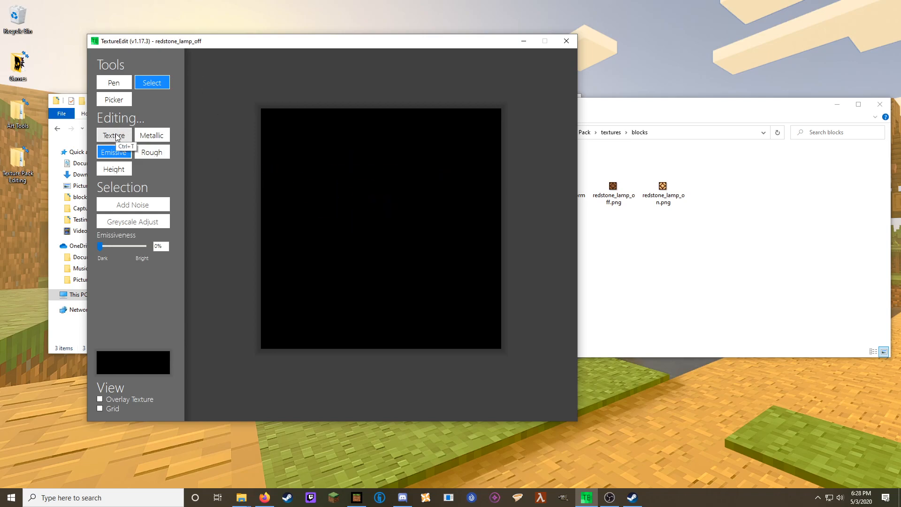
left_click(114, 169)
left_click(114, 135)
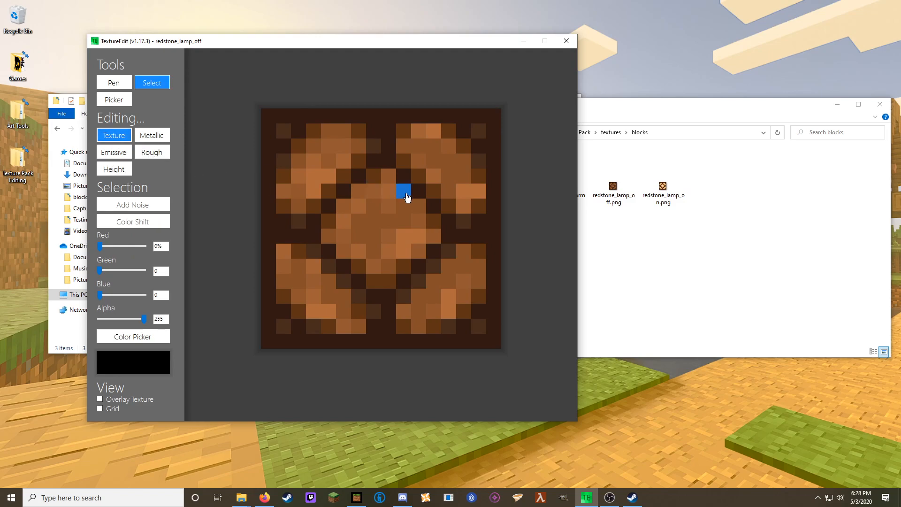
key("ctrl+s")
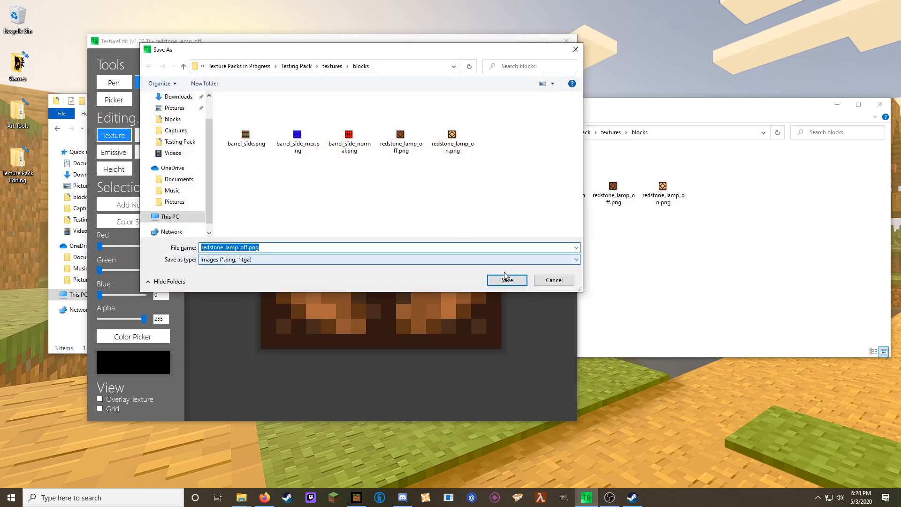
left_click(511, 284)
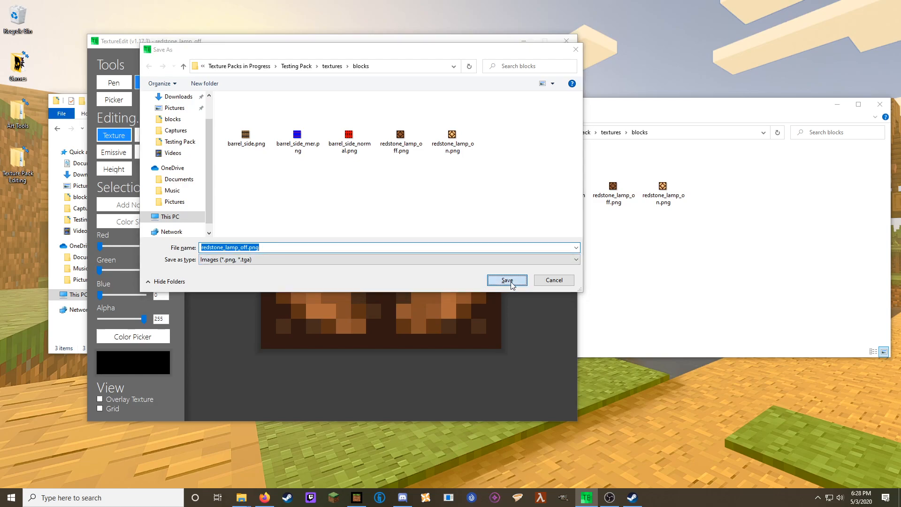
left_click(465, 251)
Open redstone_lamp_on.png and check its metallic, roughness and height layers.
key("ctrl+o")
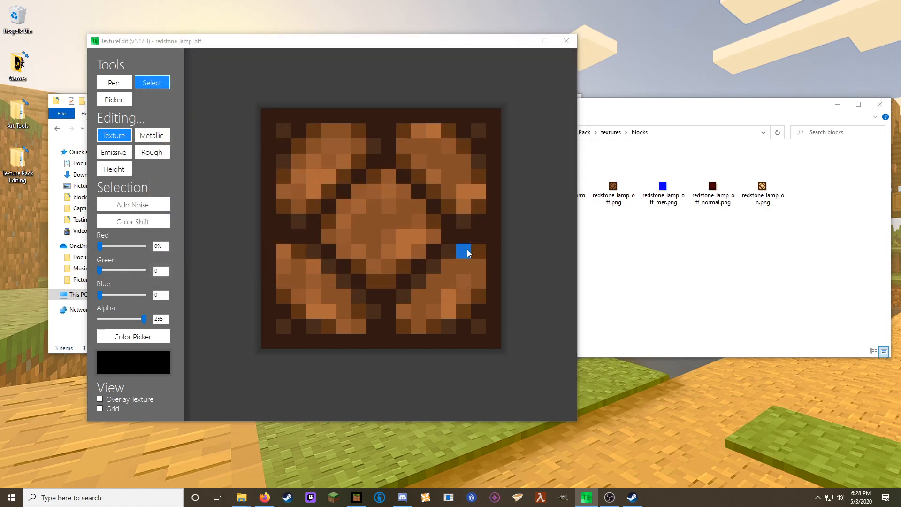
left_click(559, 145)
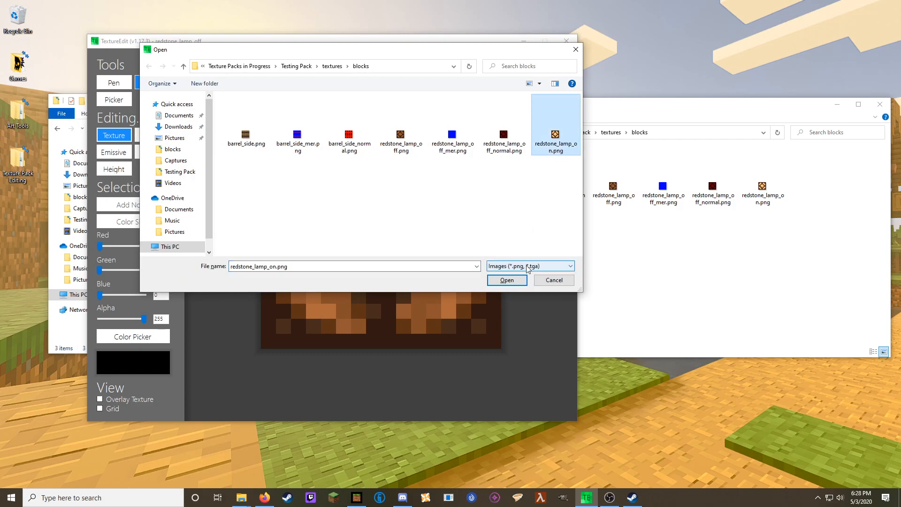
left_click(516, 281)
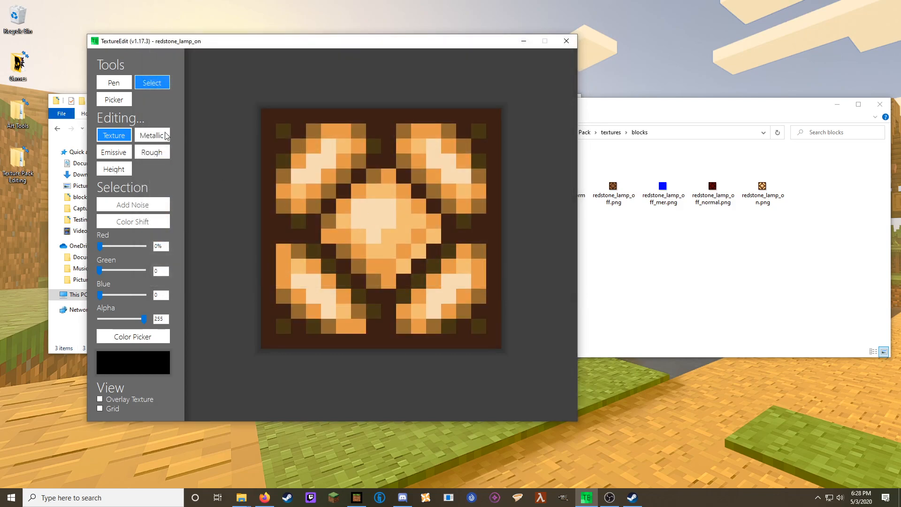
left_click(152, 135)
left_click(156, 153)
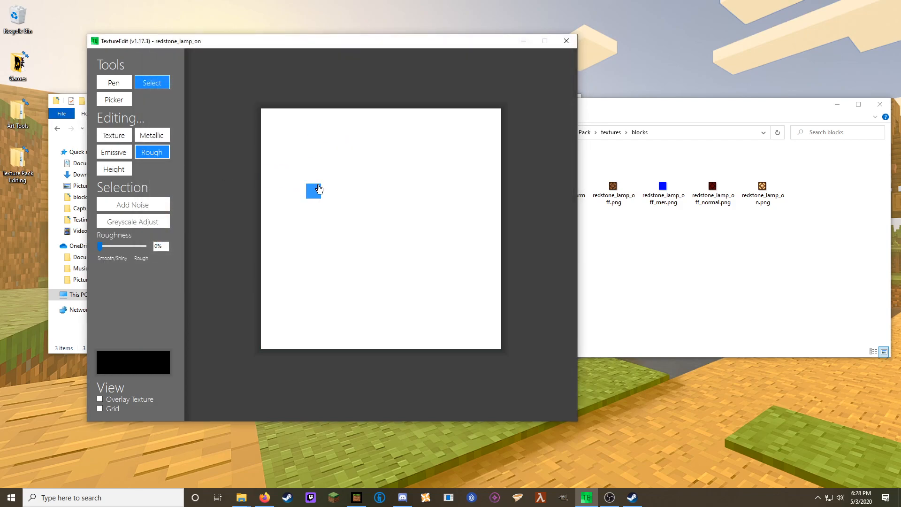
left_click(108, 169)
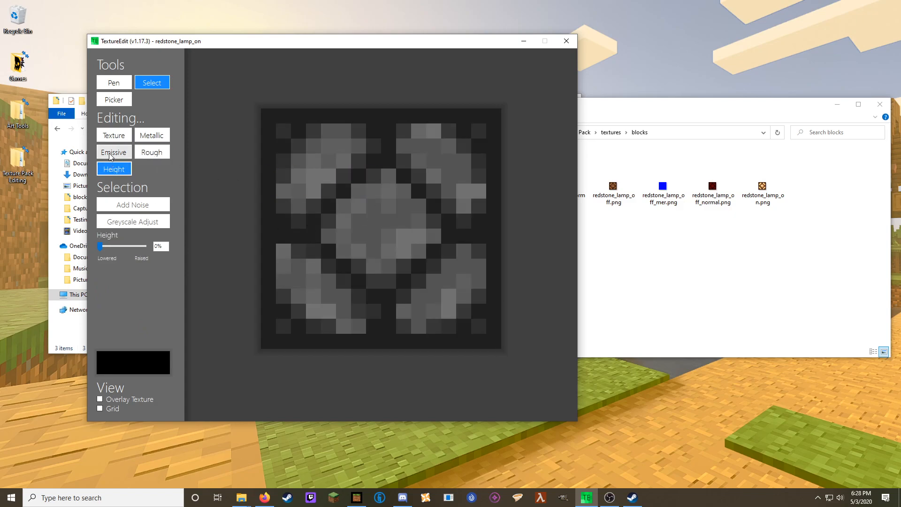
With the texture overlaid, paint the lit lamp's centre and four corner shapes at 100% emissiveness on the emissive layer.
left_click(109, 156)
left_click(113, 85)
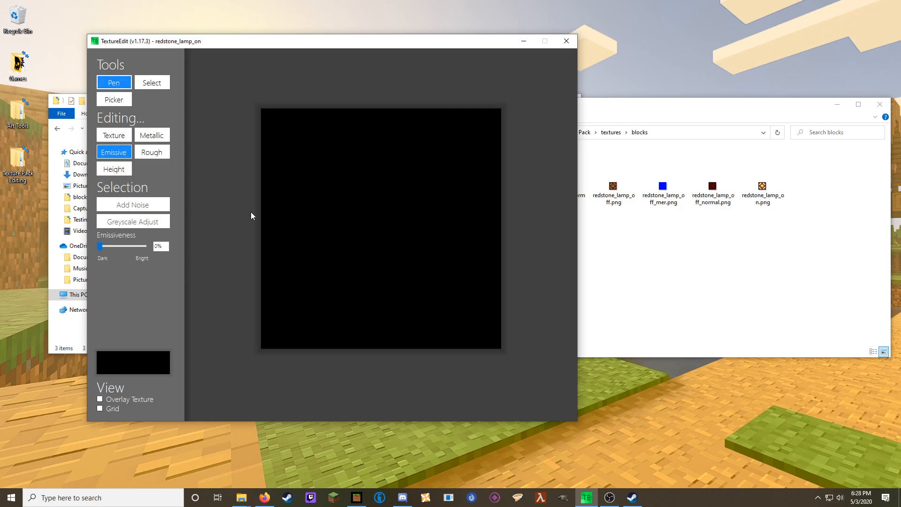
left_click(100, 399)
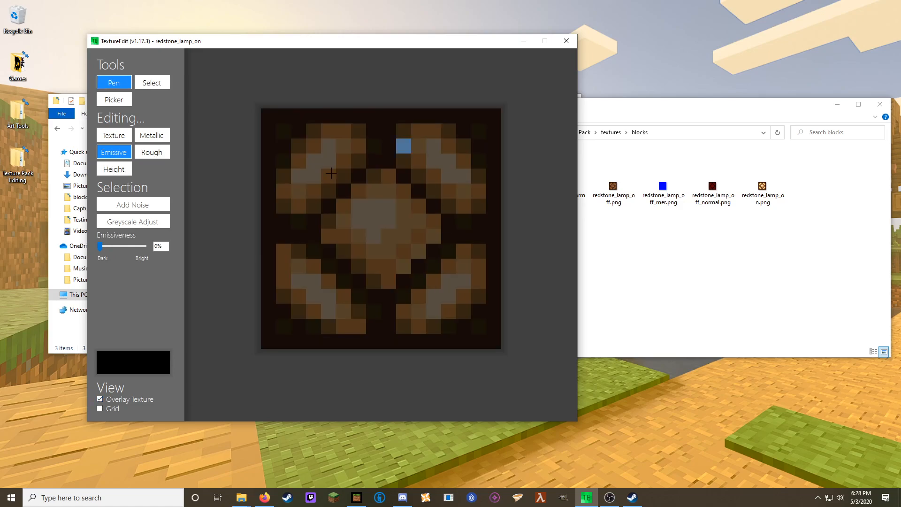
left_click_drag(100, 249, 196, 245)
mouse_move(283, 206)
left_mouse_down()
mouse_move(285, 177)
mouse_move(317, 163)
mouse_move(316, 149)
mouse_move(333, 134)
mouse_move(356, 144)
mouse_move(357, 133)
mouse_move(358, 157)
mouse_move(331, 158)
mouse_move(297, 204)
mouse_move(321, 192)
mouse_move(311, 169)
mouse_move(307, 202)
mouse_move(412, 135)
mouse_move(402, 132)
mouse_move(445, 143)
mouse_move(476, 193)
mouse_move(449, 199)
mouse_move(429, 162)
mouse_move(422, 173)
mouse_move(400, 154)
mouse_move(416, 146)
left_mouse_up()
mouse_move(417, 324)
left_mouse_down()
mouse_move(404, 311)
mouse_move(418, 297)
mouse_move(419, 322)
mouse_move(430, 308)
mouse_move(458, 299)
mouse_move(478, 263)
mouse_move(463, 253)
mouse_move(437, 283)
mouse_move(477, 262)
mouse_move(430, 297)
left_mouse_up()
mouse_move(352, 327)
left_mouse_down()
mouse_move(346, 305)
mouse_move(294, 255)
mouse_move(284, 281)
mouse_move(302, 295)
mouse_move(296, 312)
mouse_move(324, 322)
mouse_move(312, 297)
mouse_move(342, 248)
mouse_move(322, 237)
mouse_move(342, 226)
mouse_move(355, 190)
mouse_move(376, 174)
mouse_move(417, 201)
mouse_move(403, 194)
mouse_move(431, 235)
mouse_move(384, 264)
mouse_move(360, 260)
mouse_move(372, 218)
mouse_move(431, 205)
left_mouse_up()
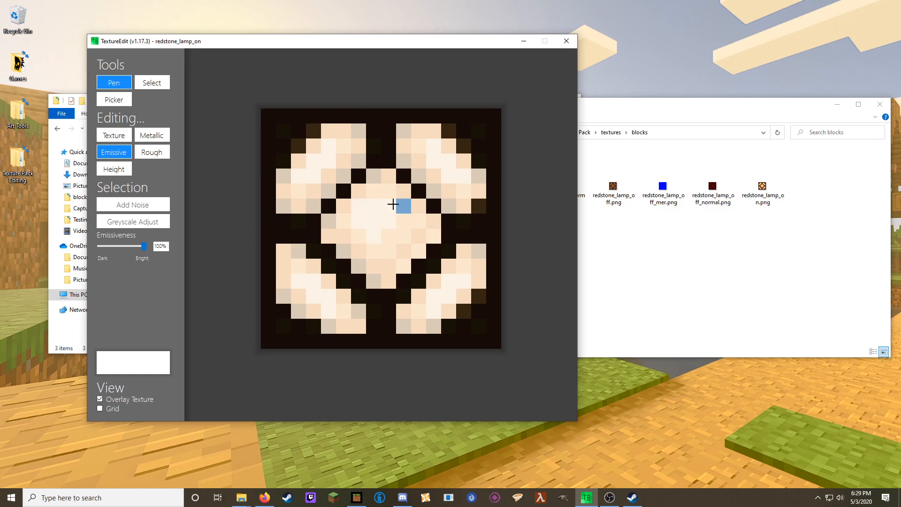
Review the lit redstone lamp's layers and save the texture set, replacing redstone_lamp_on.png.
left_click(141, 151)
left_click(157, 136)
left_click(122, 137)
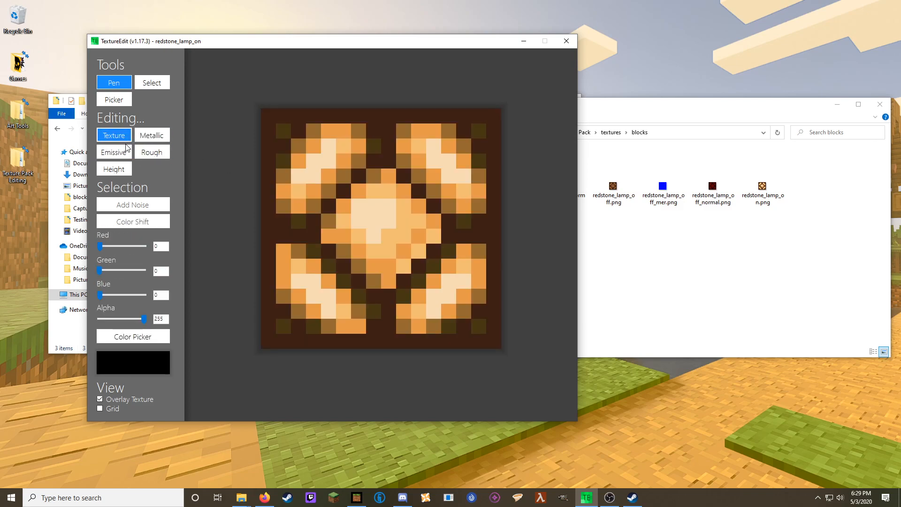
left_click(113, 152)
left_click(113, 169)
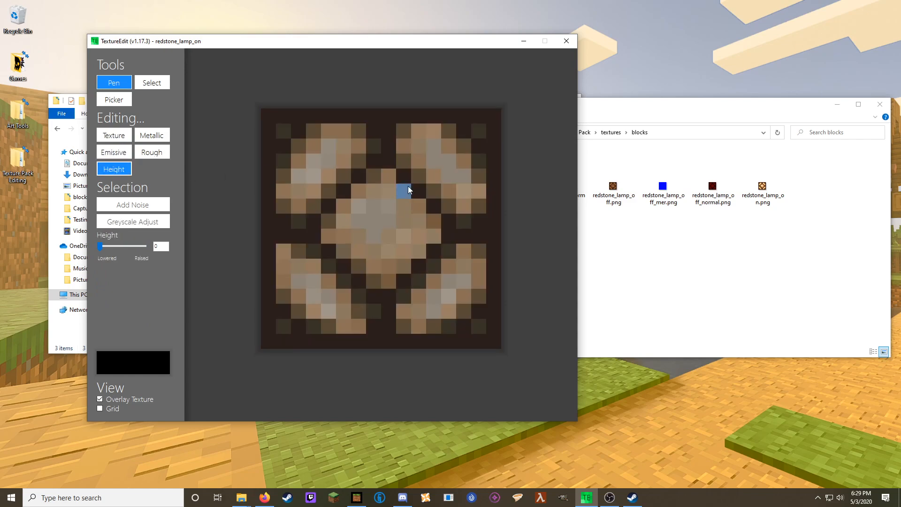
key("ctrl+s")
left_click(507, 279)
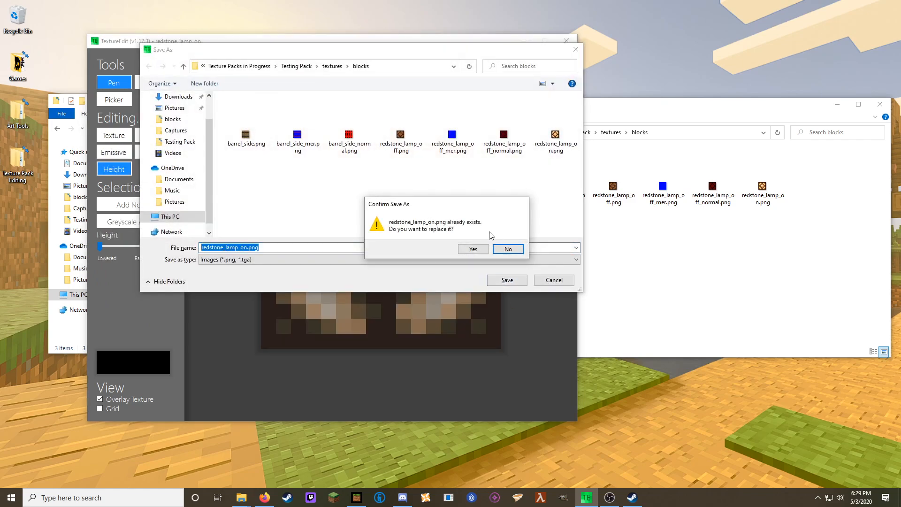
left_click(471, 249)
Copy the six redstone lamp texture files into the blocks folder of Testing Pack in development_resource_packs.
left_click(676, 284)
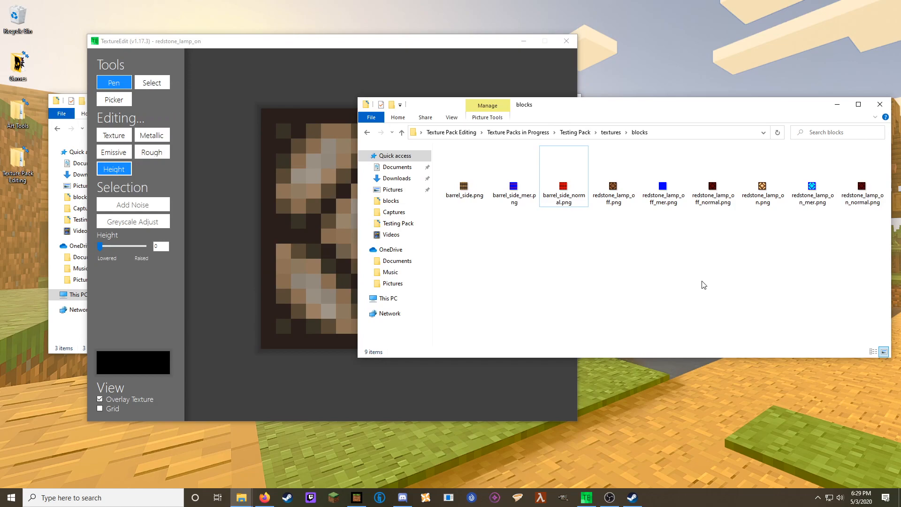
left_click(613, 190)
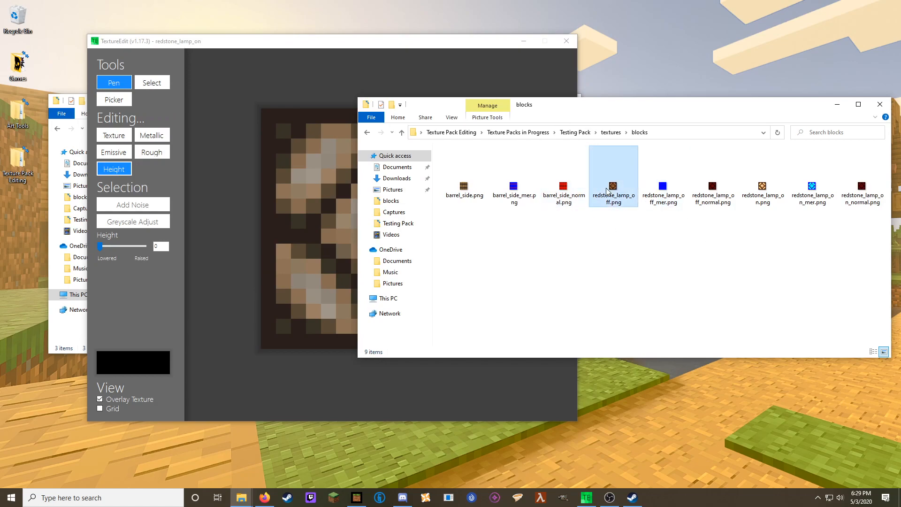
left_click(862, 190, "shift")
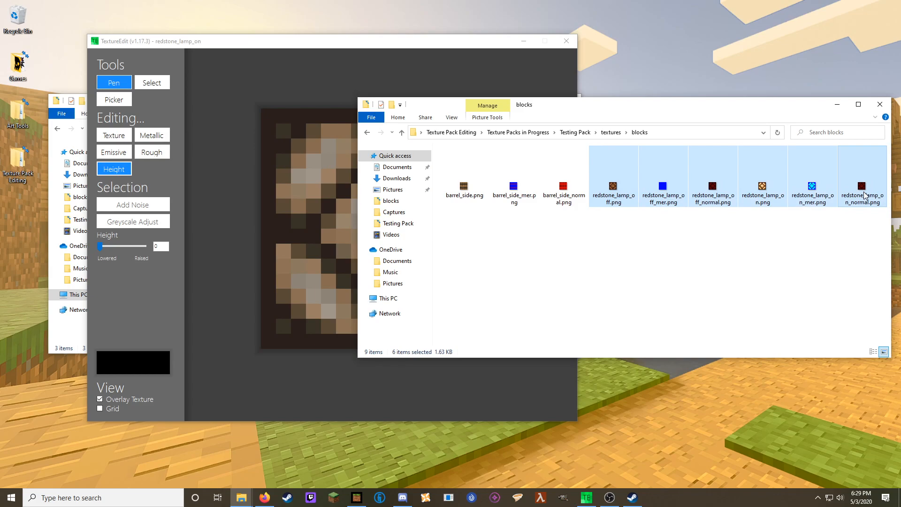
left_click(56, 197)
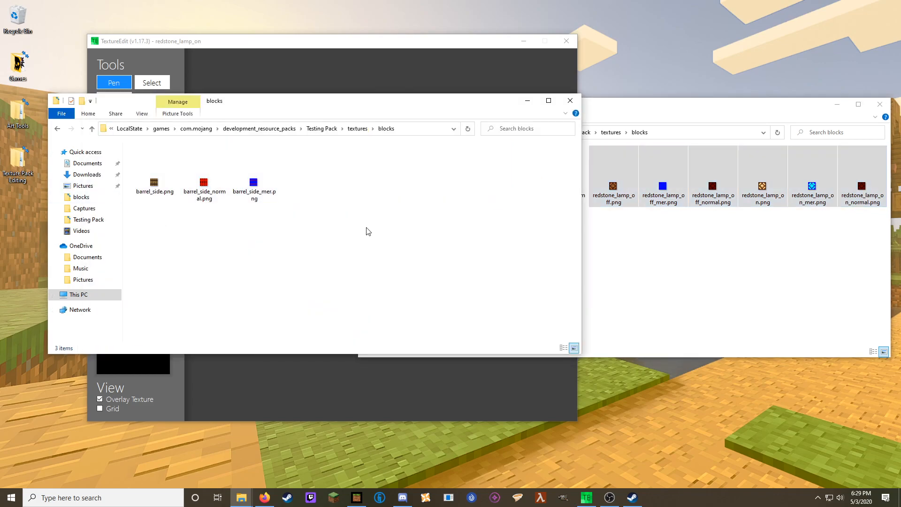
key("ctrl+v")
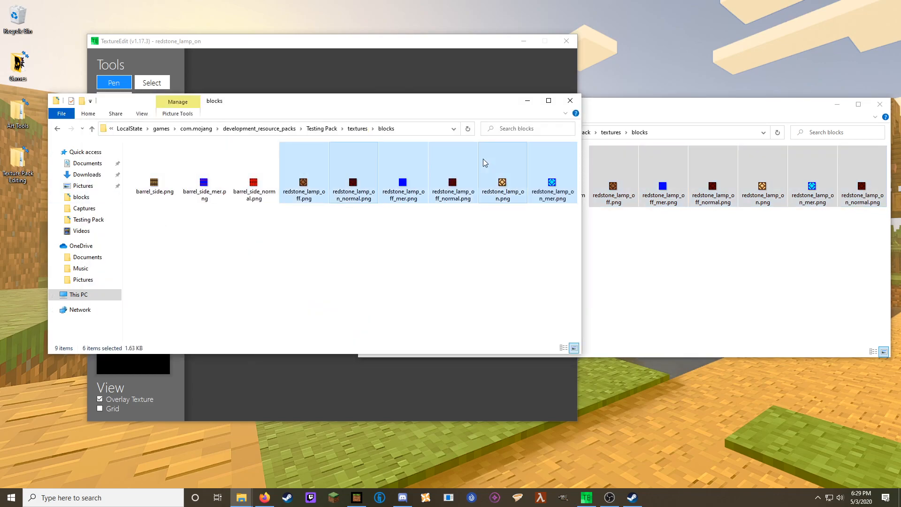
left_click(420, 217)
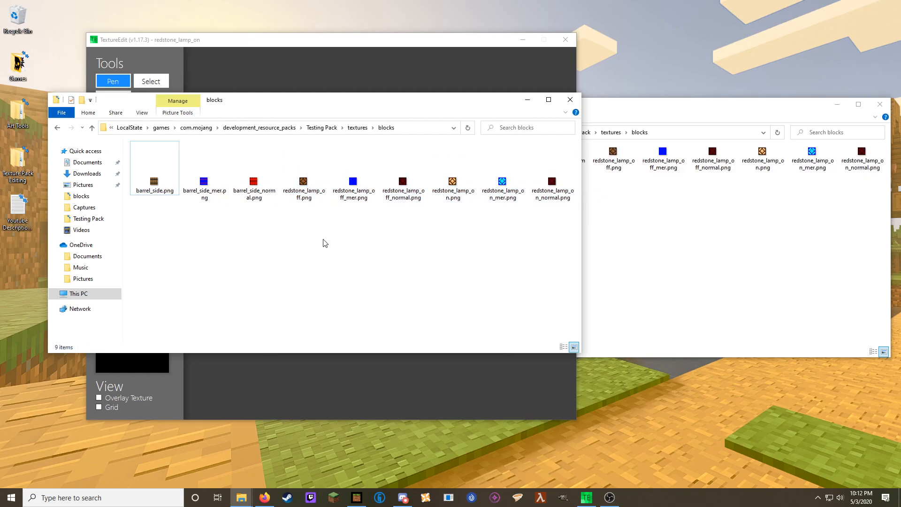
Switch to Minecraft and start setting up a new world.
left_click(356, 497)
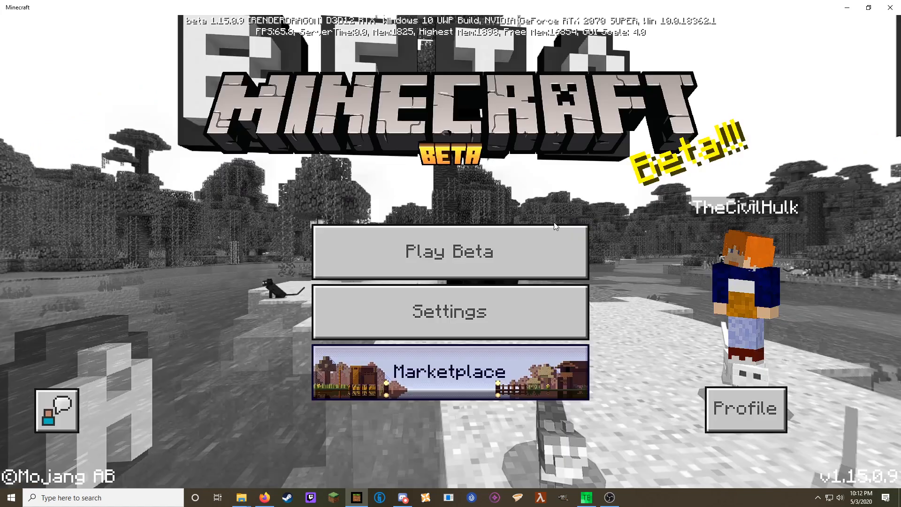
left_click(556, 232)
left_click(512, 178)
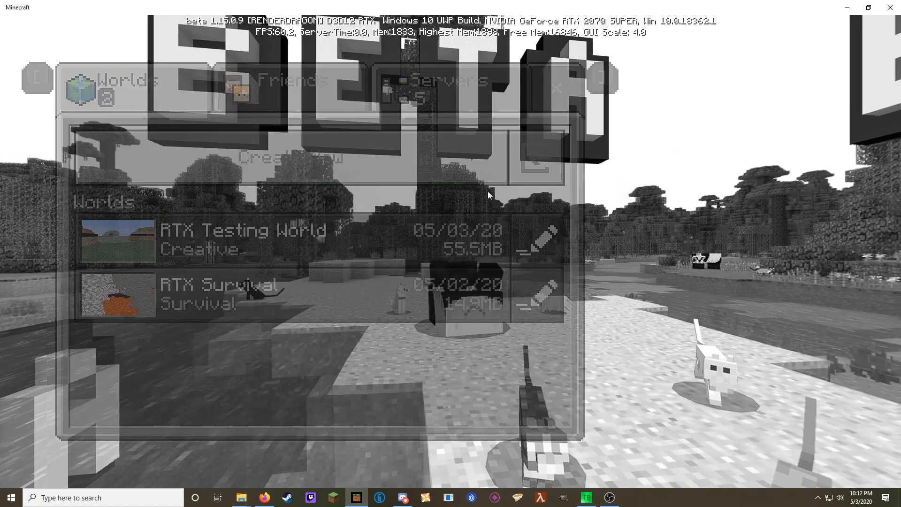
left_click(418, 72)
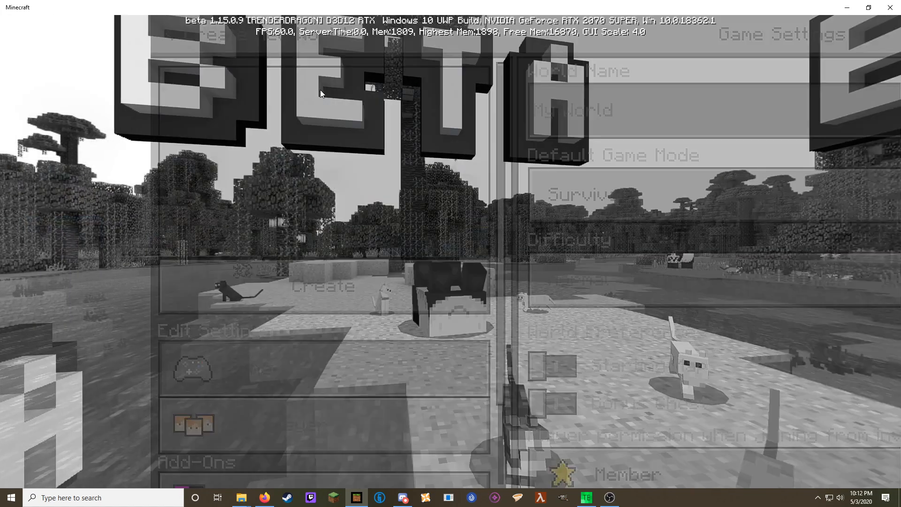
Activate the Vanilla Resource Pack for the new world and show the list of active packs.
scroll(188, 312, "down", 2)
left_click(116, 404)
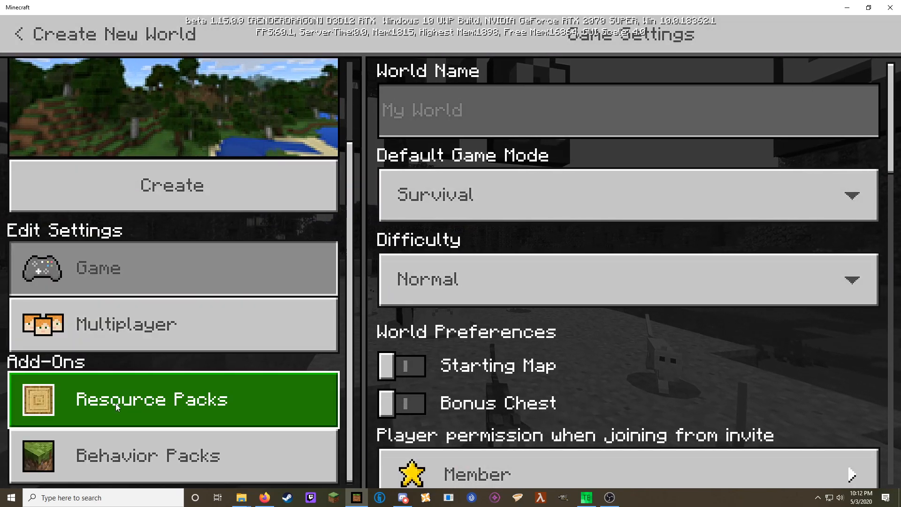
left_click(711, 180)
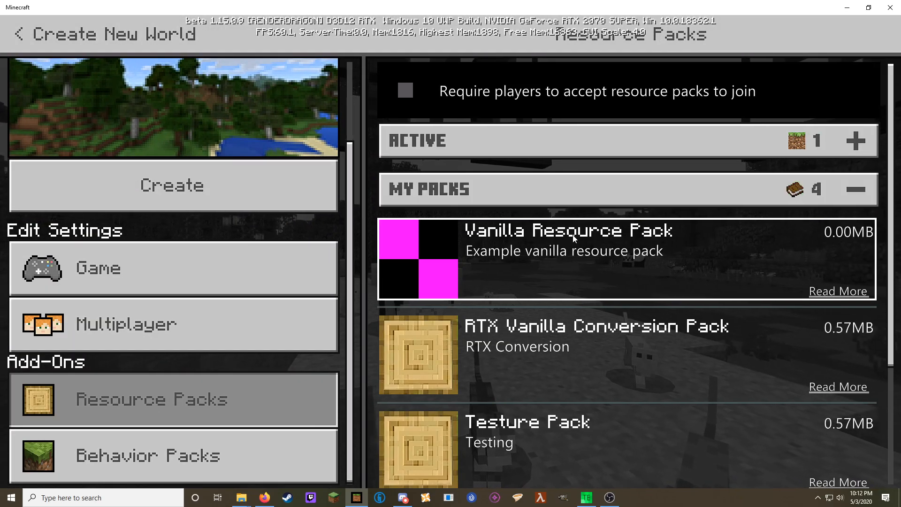
left_click(531, 244)
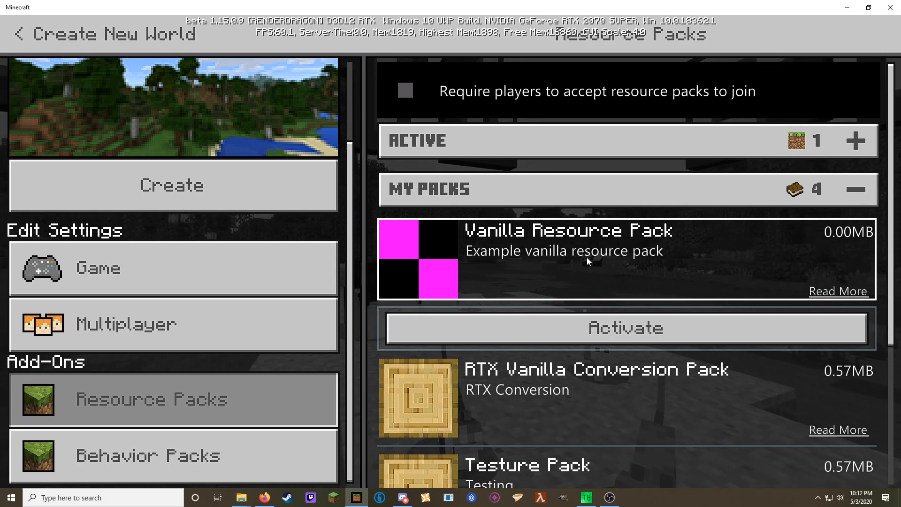
left_click(611, 320)
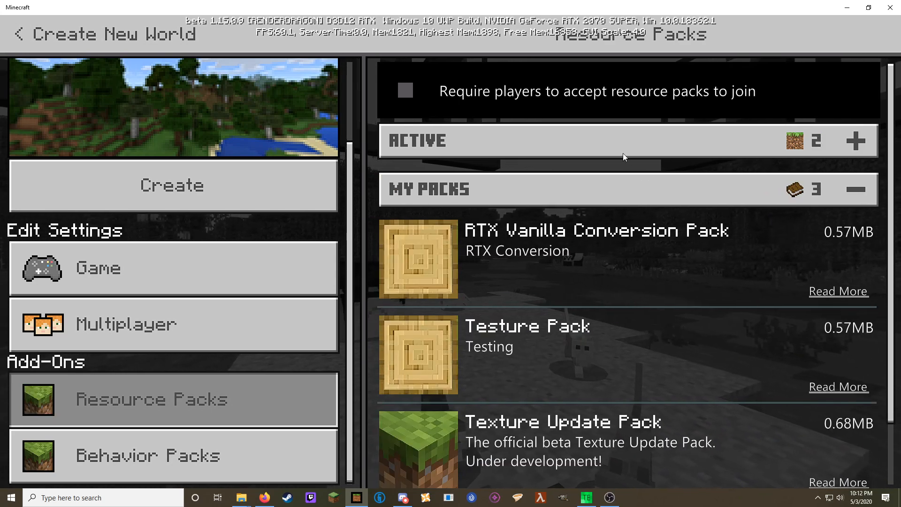
left_click(619, 142)
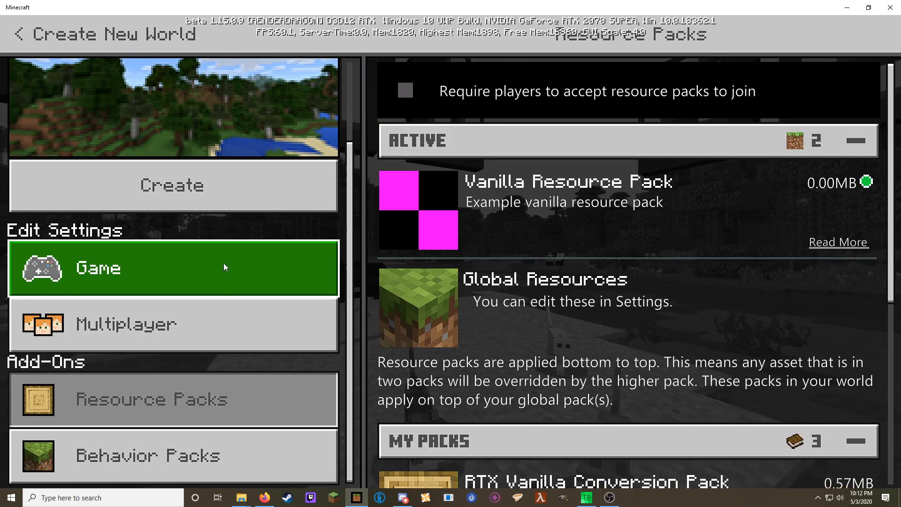
Set the default game mode to Creative, accept turning off achievements, and create the world.
left_click(224, 263)
left_click(541, 184)
left_click(448, 211)
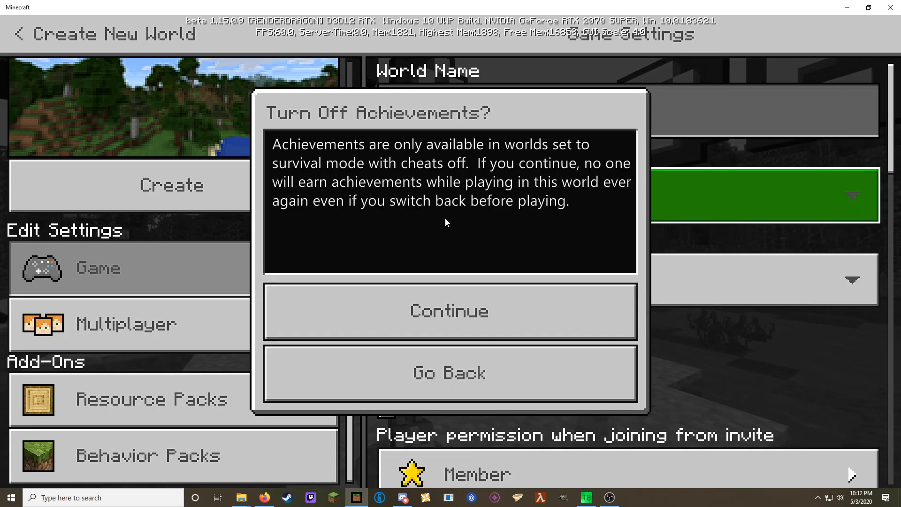
left_click(418, 291)
left_click(227, 199)
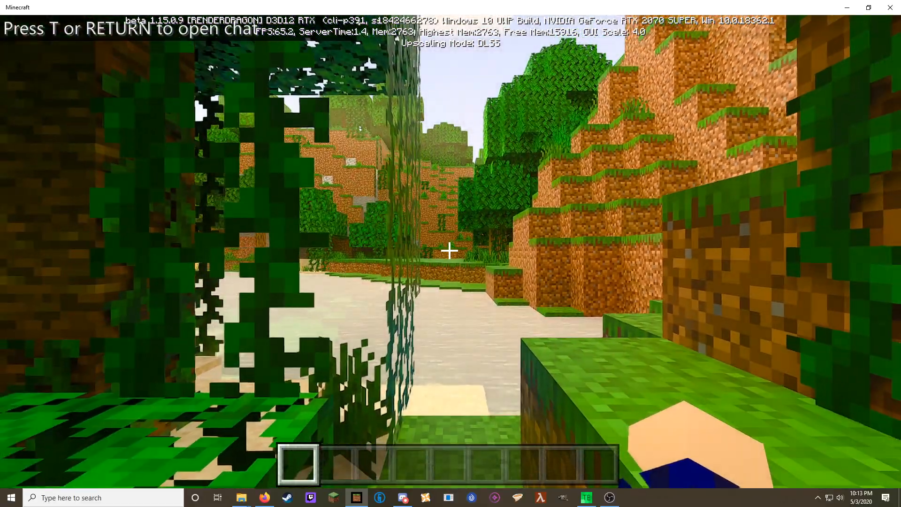
Search the creative inventory for "barr" and put a stack of barrels in the first hotbar slot.
key("w")
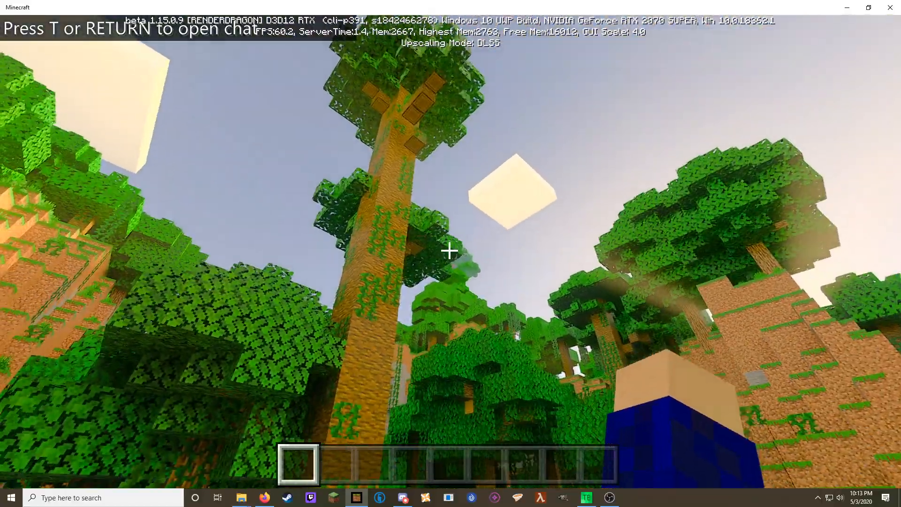
key("w")
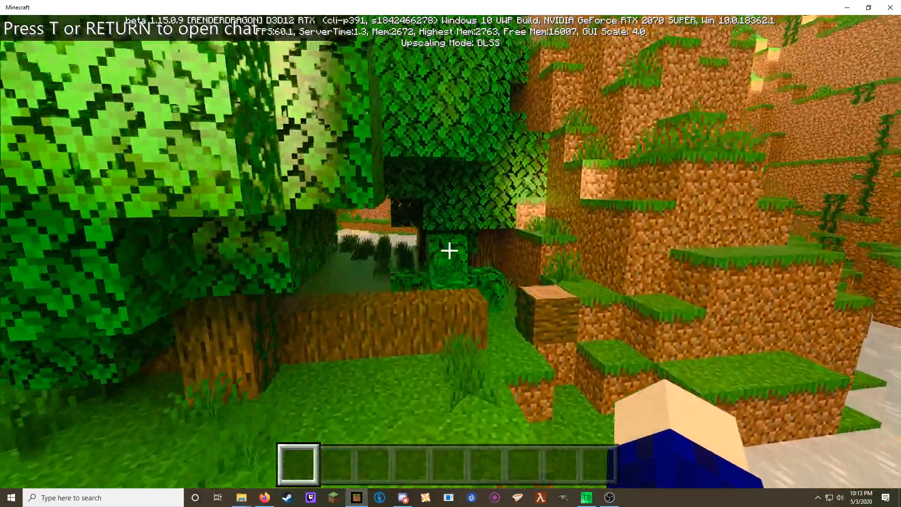
key("e")
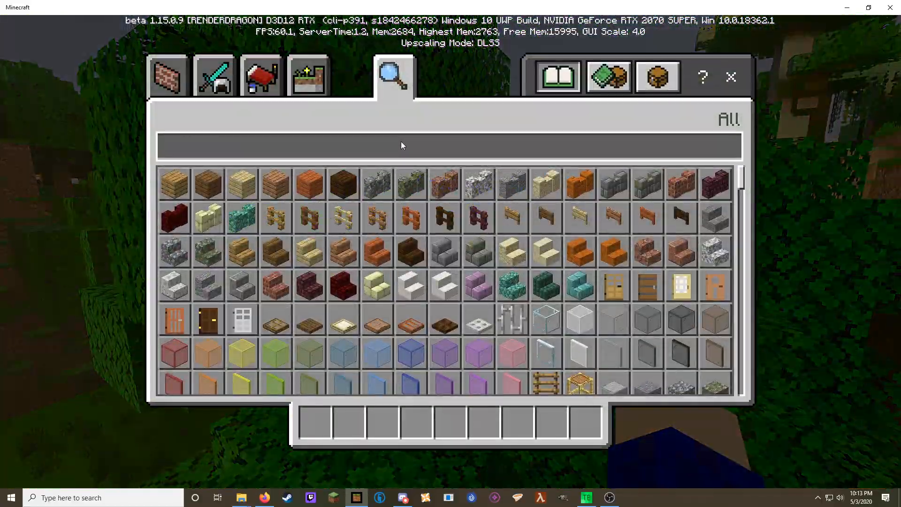
type("barr")
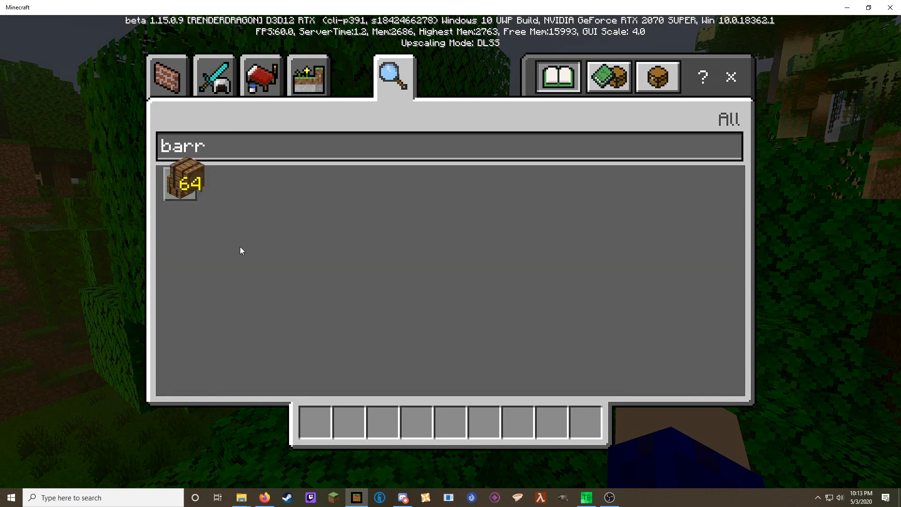
left_click(327, 428)
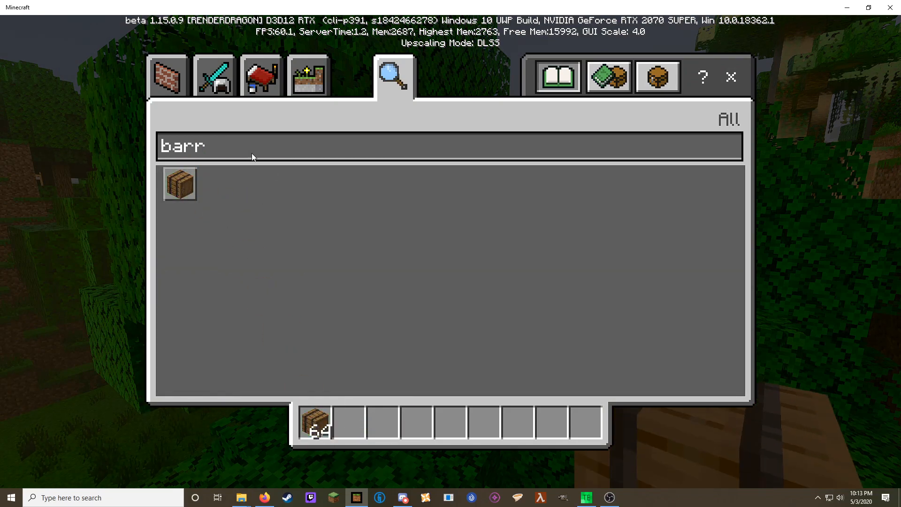
Search the inventory for "reds" and add a redstone lamp and a redstone torch to the hotbar.
key("BackSpace")
key("BackSpace")
key("BackSpace")
key("BackSpace")
type("reds")
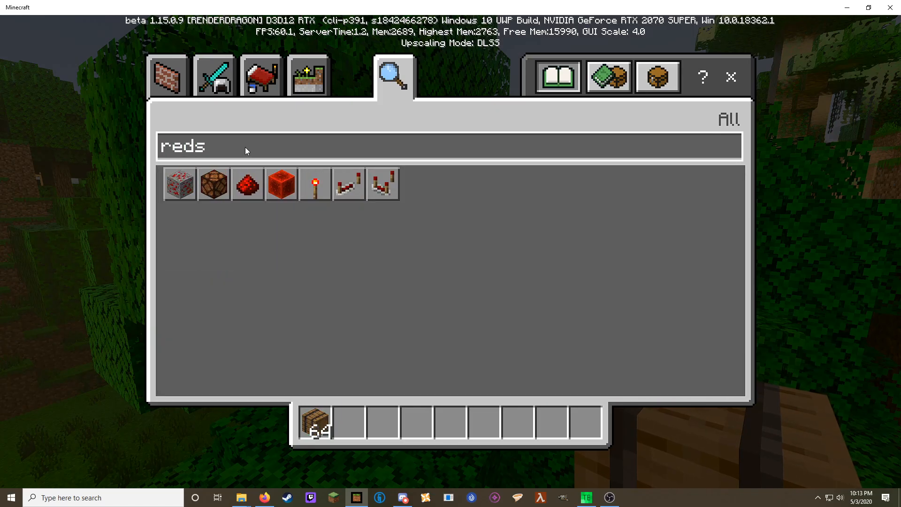
left_click(214, 184)
left_click(323, 198)
key("Escape")
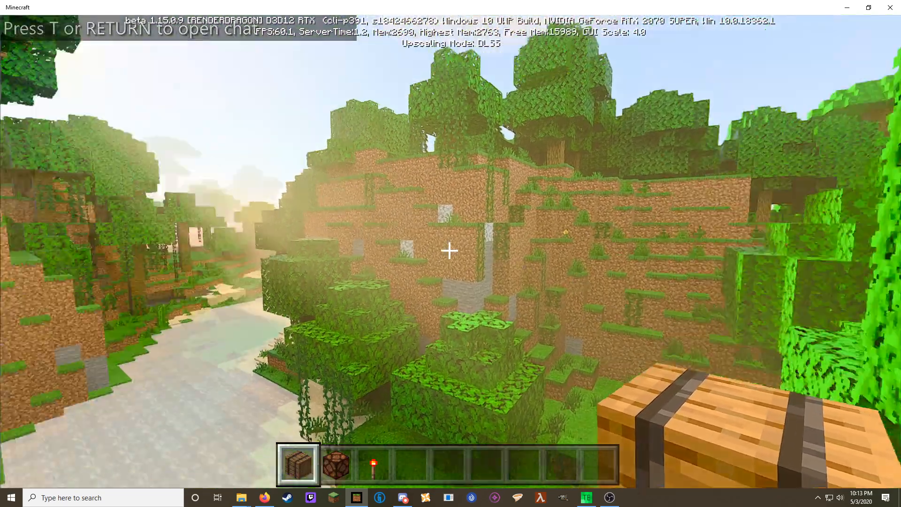
Fly up to the jungle treetops and place a barrel on top of the leaves.
key("space")
key("w")
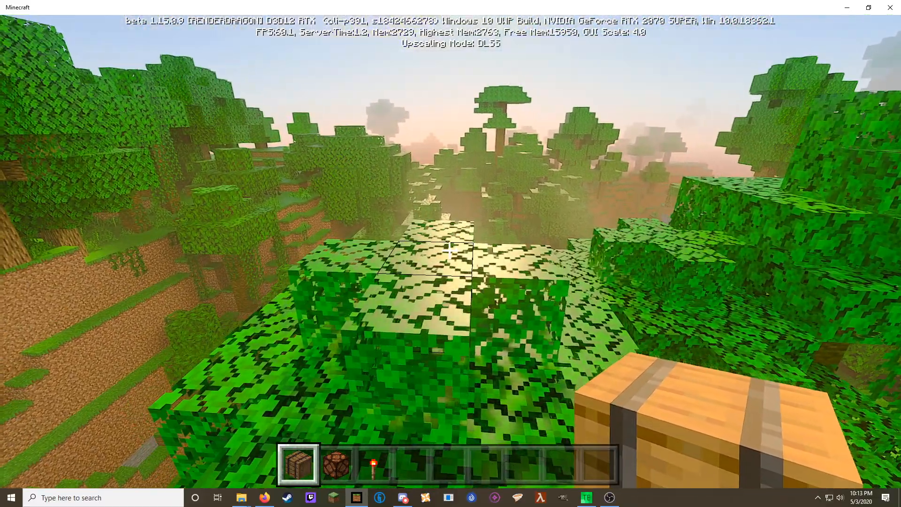
right_click(449, 250)
key("w")
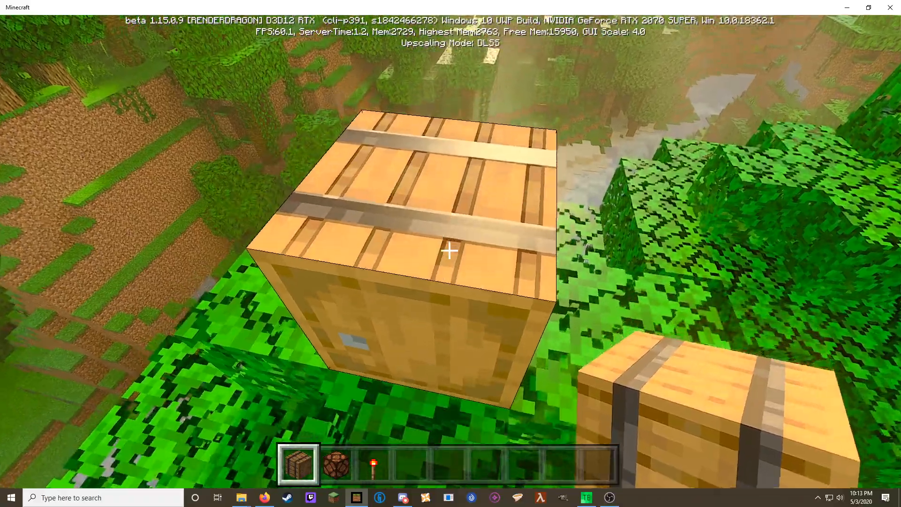
Examine the placed barrel's metal bands and wood from several sides to check their reflections and surface depth.
key("d")
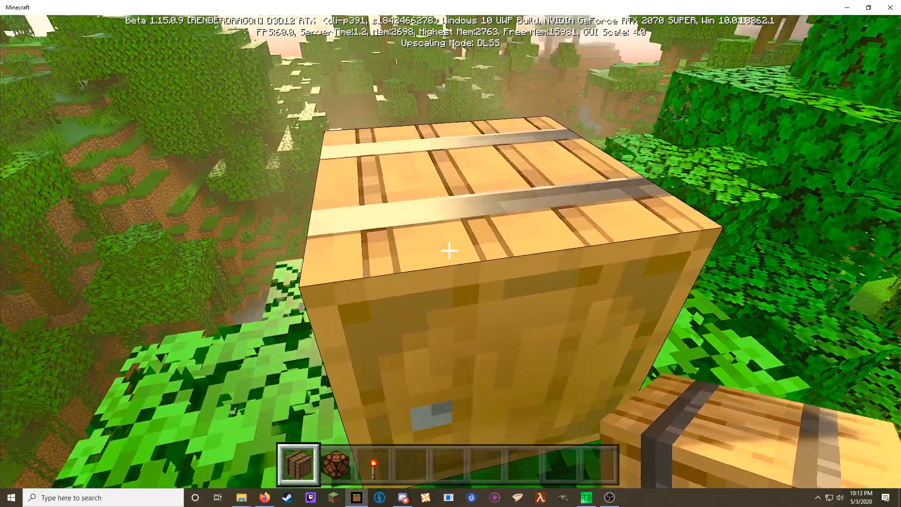
key("a")
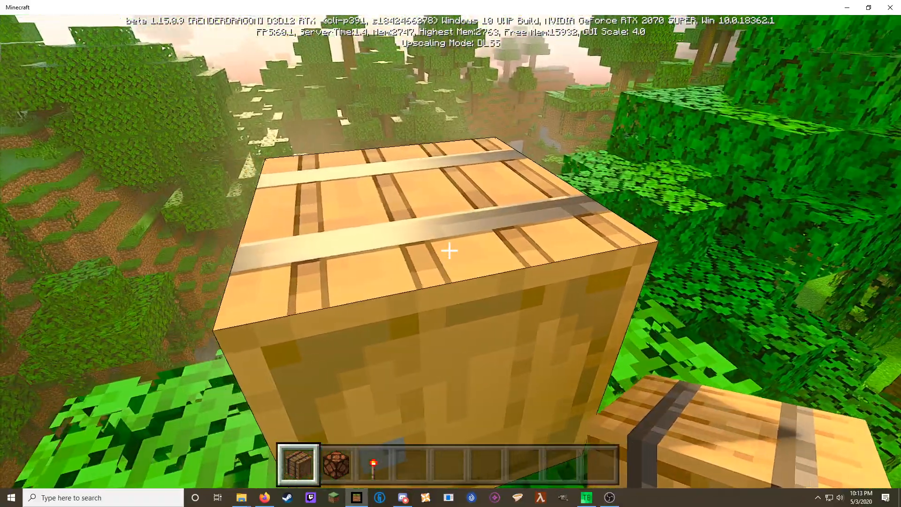
key("d")
key("a")
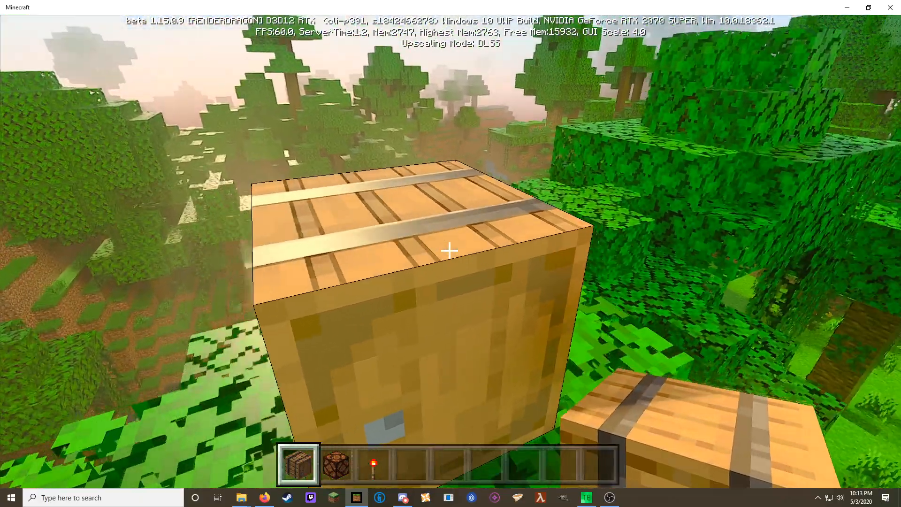
key("d")
key("d")
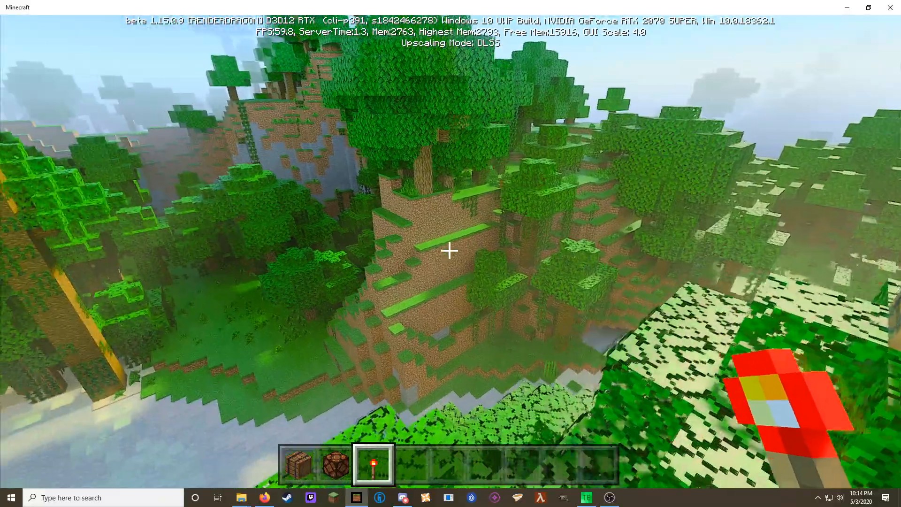
Fly around the treetops to view the placed barrel and lit redstone lamp, and switch to an empty hand.
key("w")
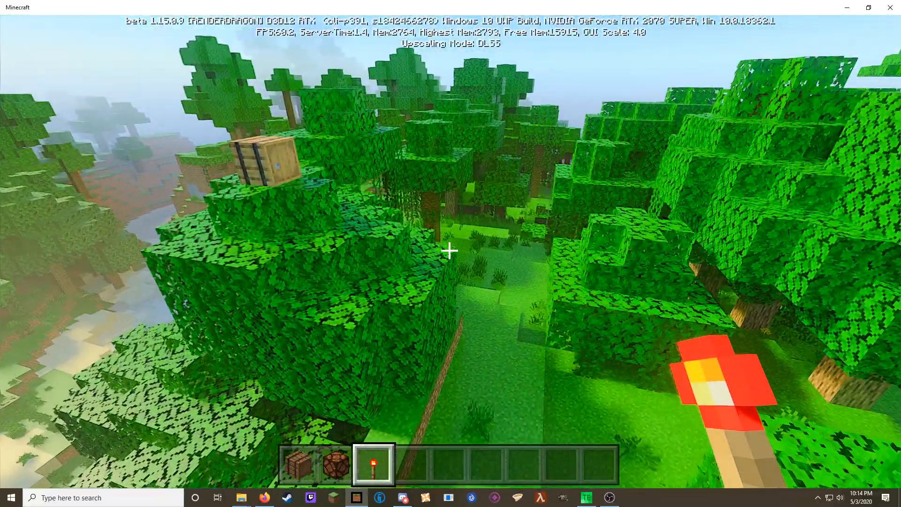
key("w")
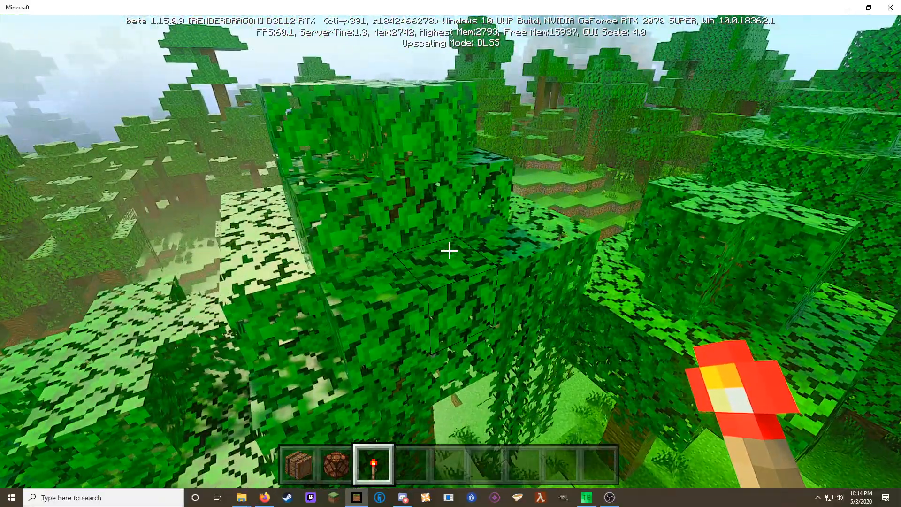
key("w")
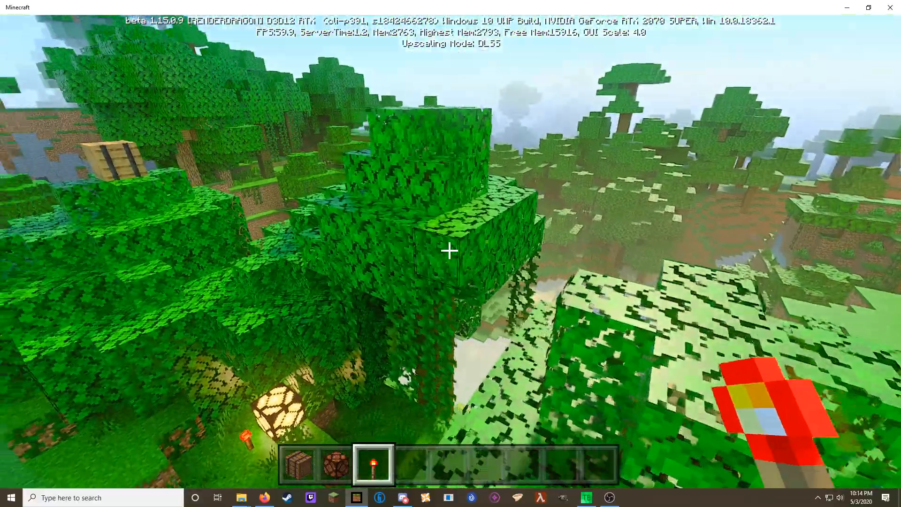
key("a")
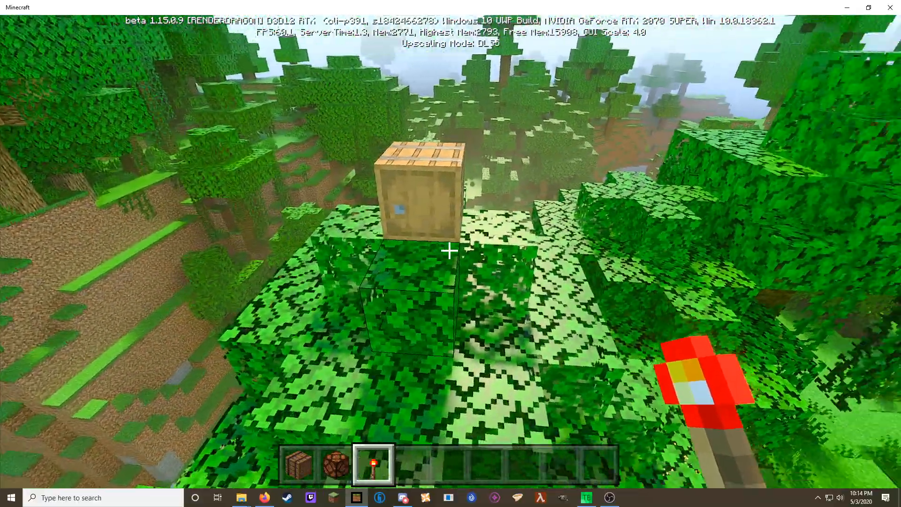
key("shift")
key("w")
scroll(450, 251, "down", 1)
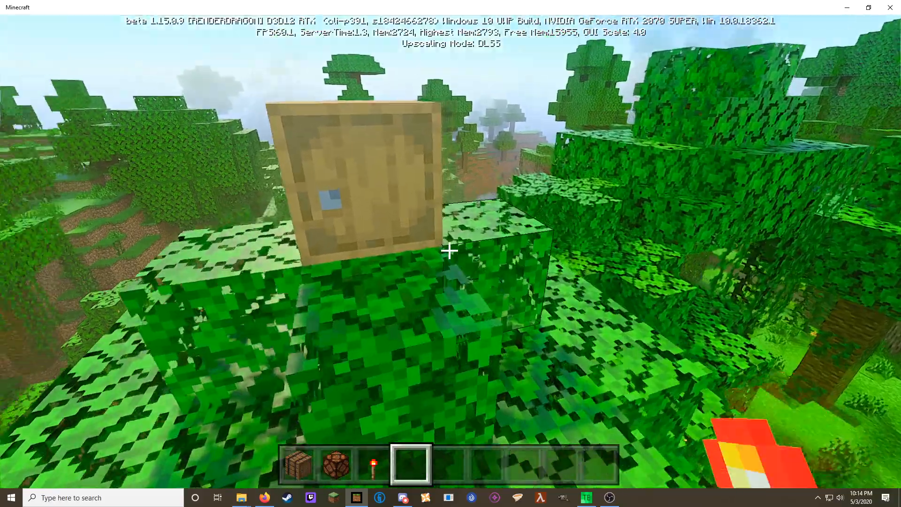
key("w")
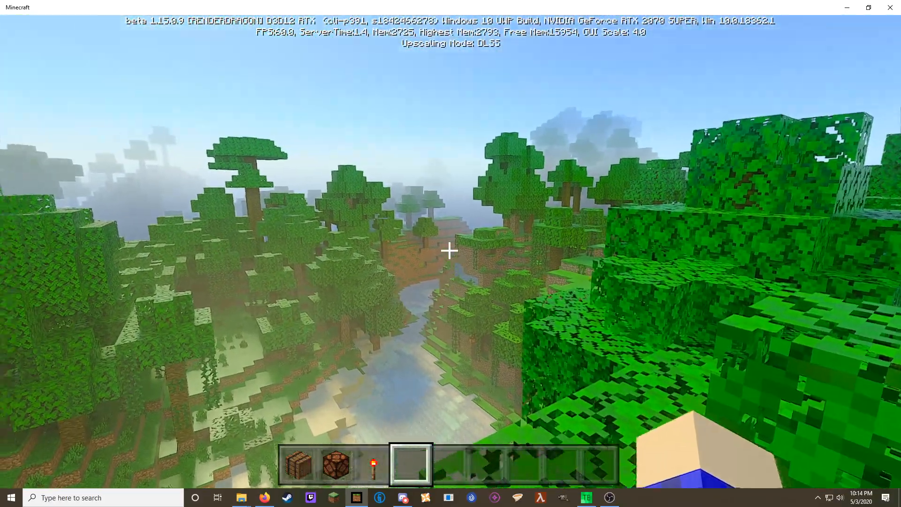
Leave the Minecraft test world and return to the Windows desktop.
key("Escape")
left_click(347, 372)
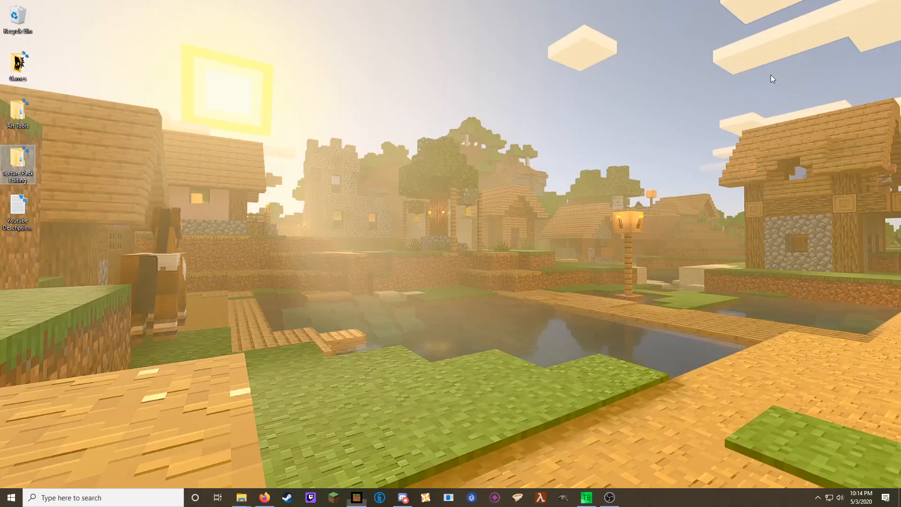
left_click(632, 190)
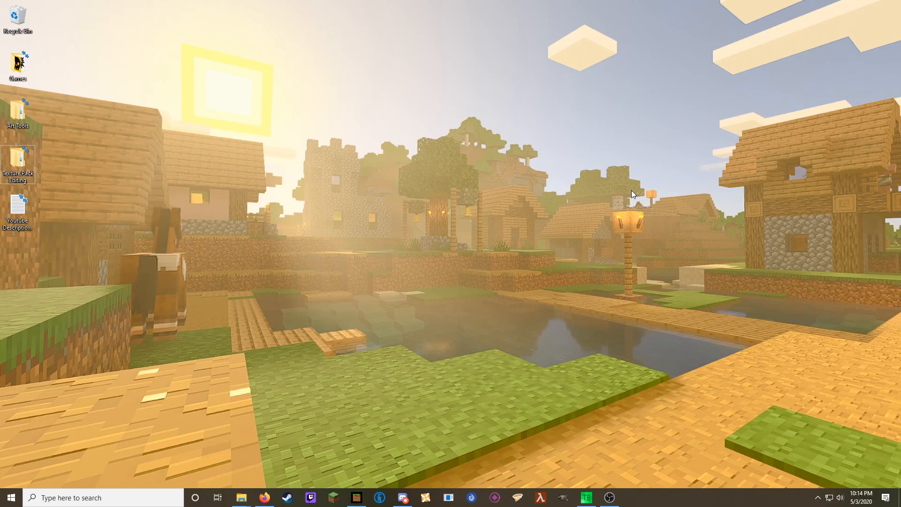